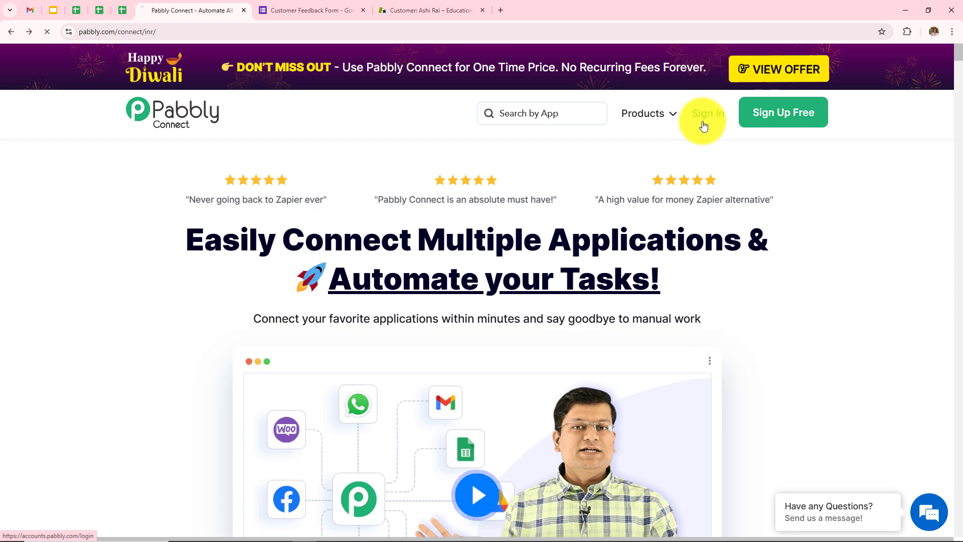
Sign in to Pabbly and launch Pabbly Connect to reach the All Workflow dashboard
left_click(705, 126)
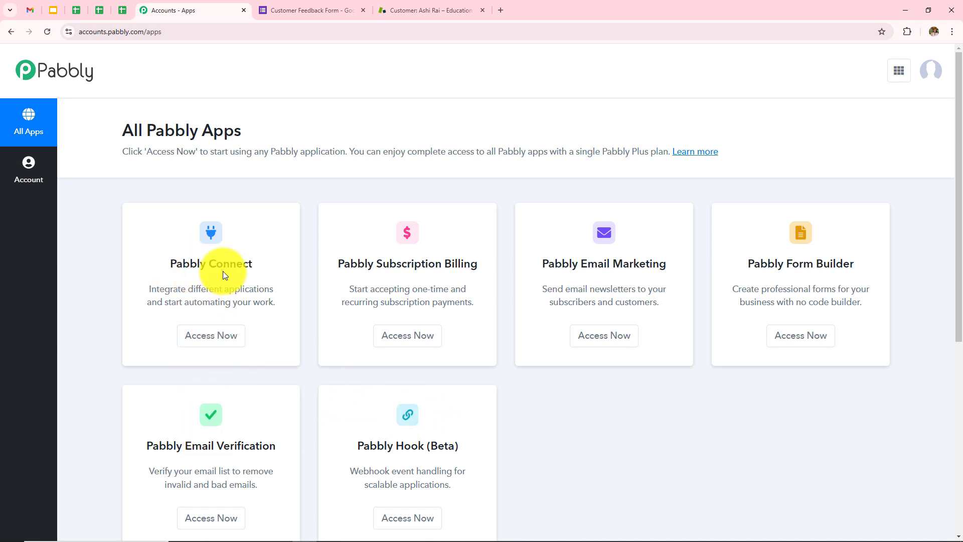
left_click(212, 341)
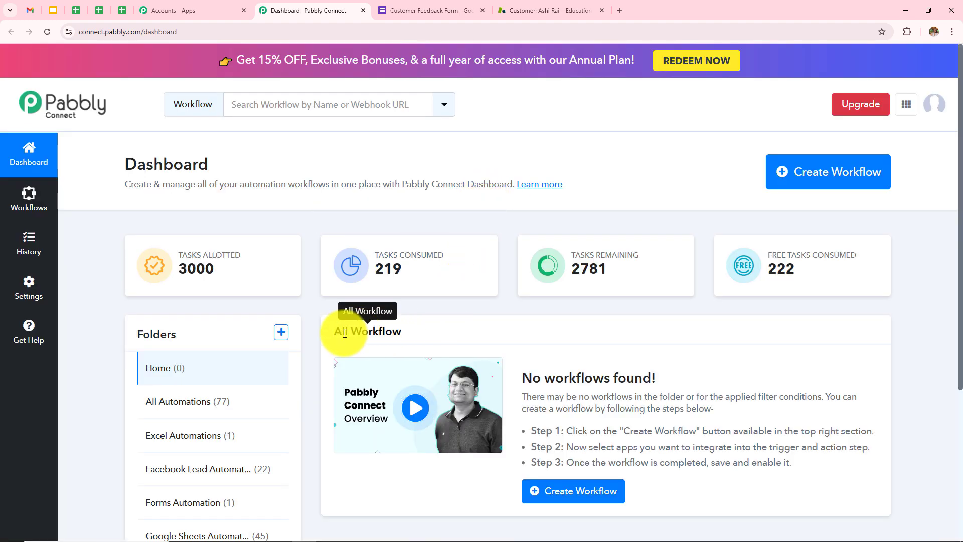
left_click_drag(330, 332, 467, 340)
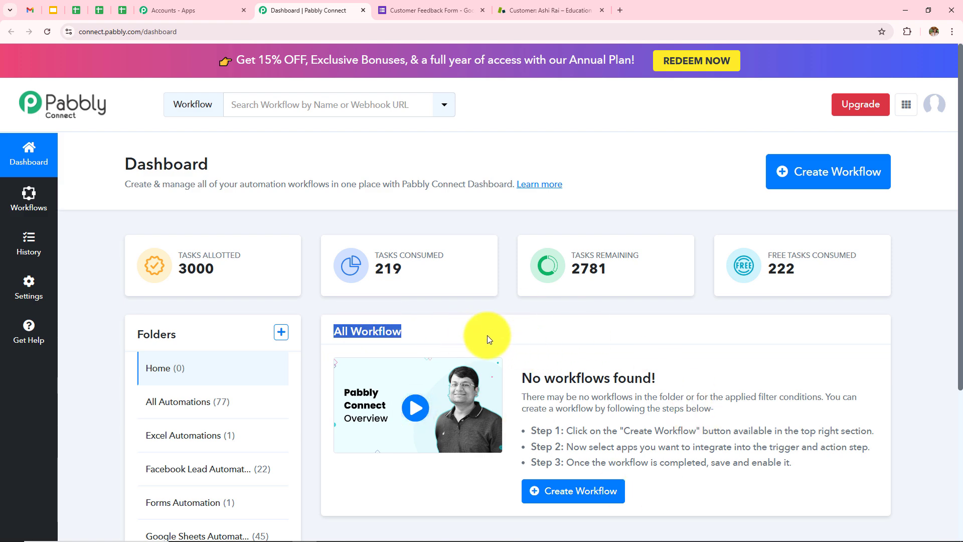
left_click(474, 327)
Look over the empty Home folder and folder list, then start a new folder
scroll(311, 340, "down", 2)
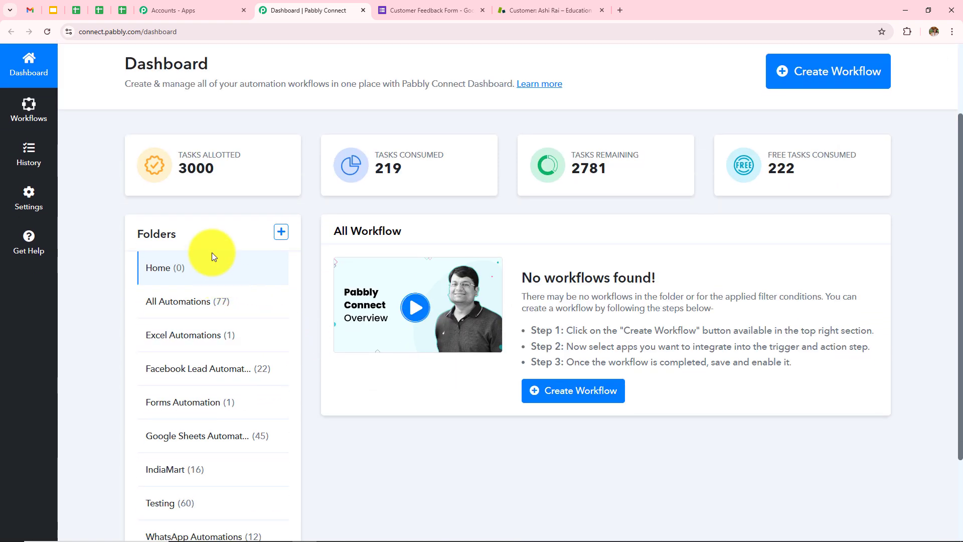
scroll(211, 252, "down", 2)
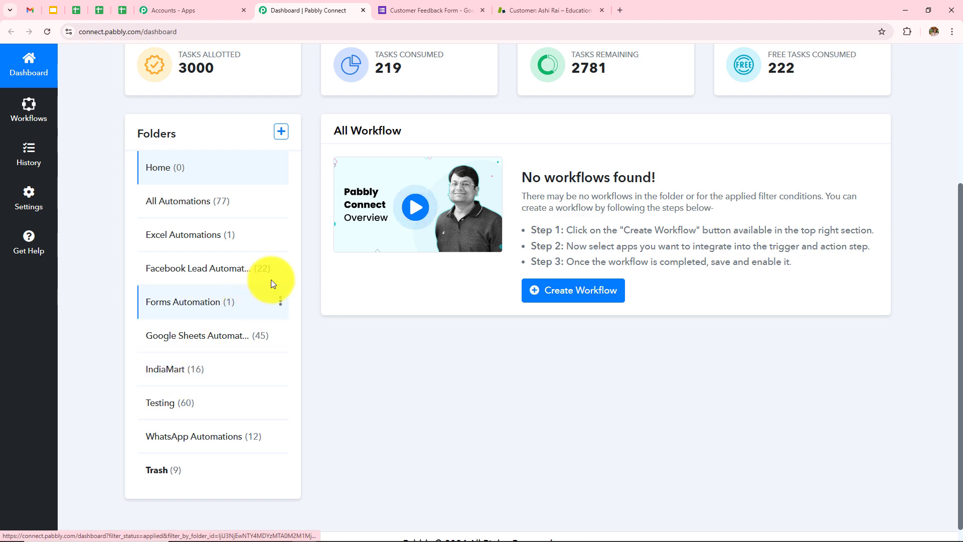
scroll(271, 279, "up", 4)
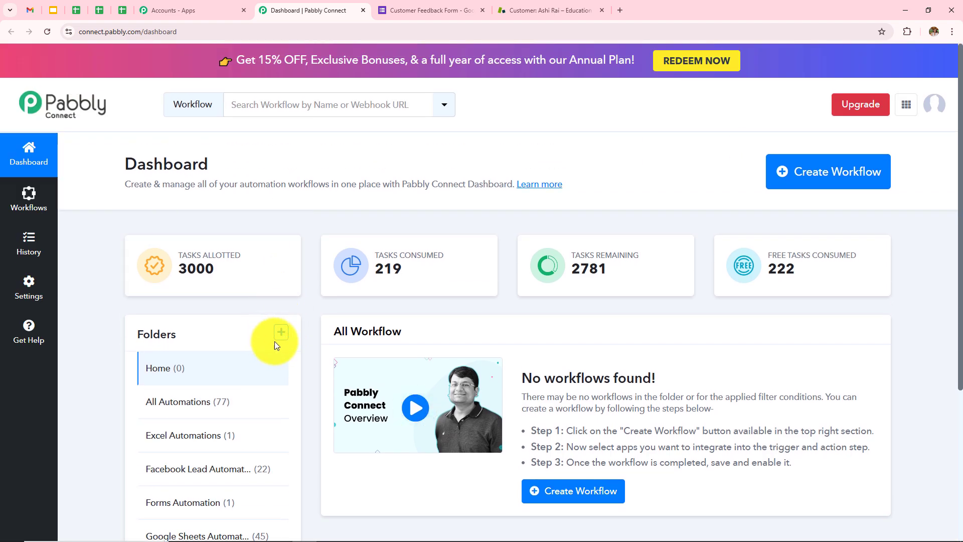
left_click(282, 332)
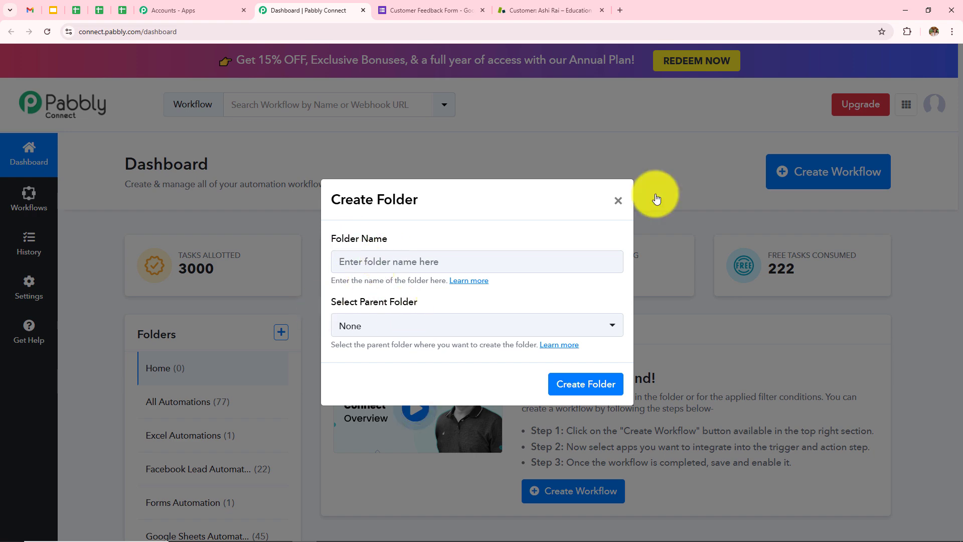
Close the Create Folder dialog without saving and start a new workflow
left_click(618, 201)
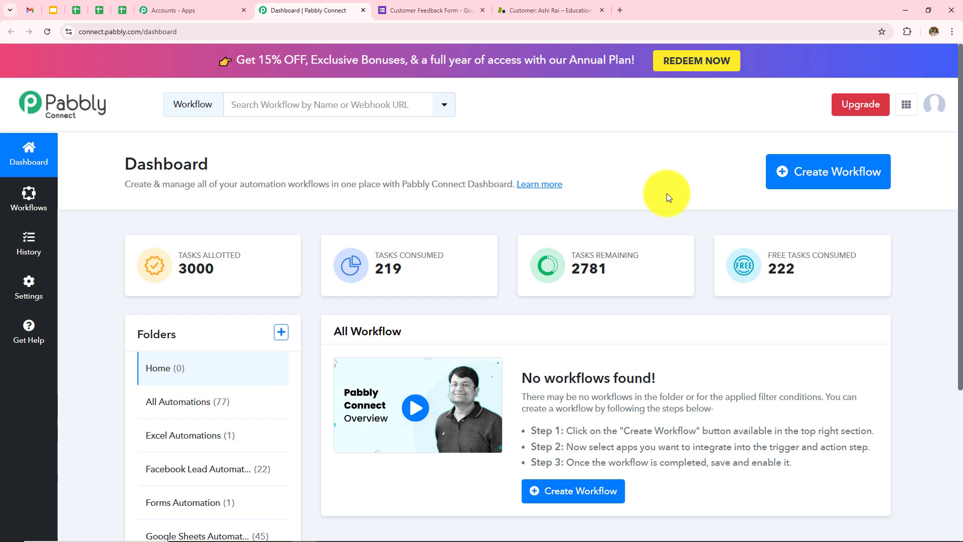
left_click(828, 184)
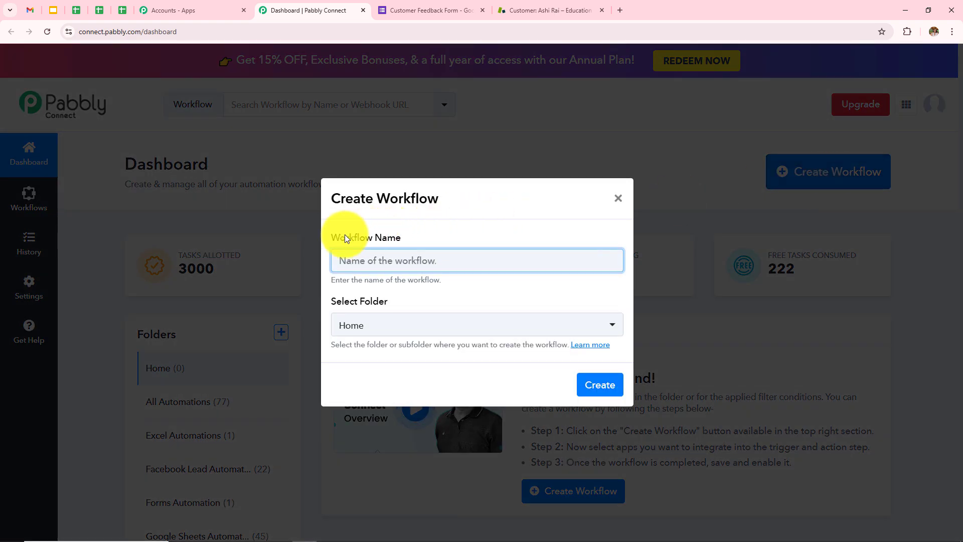
left_click_drag(331, 238, 402, 237)
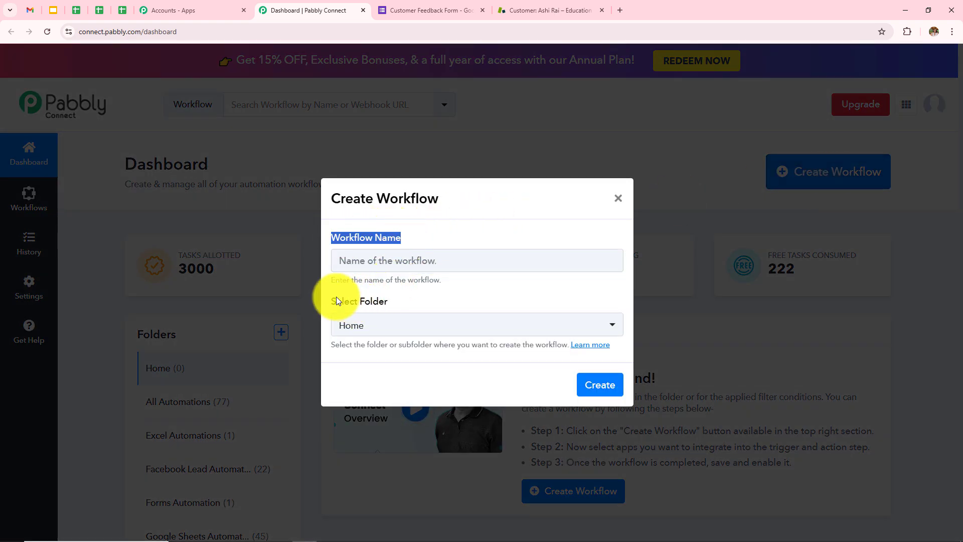
left_click(367, 303)
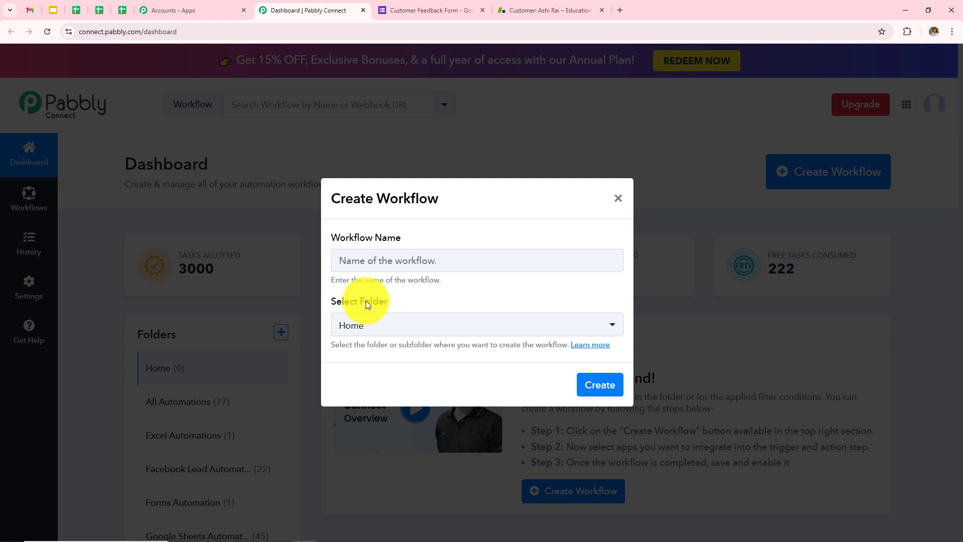
left_click(420, 298)
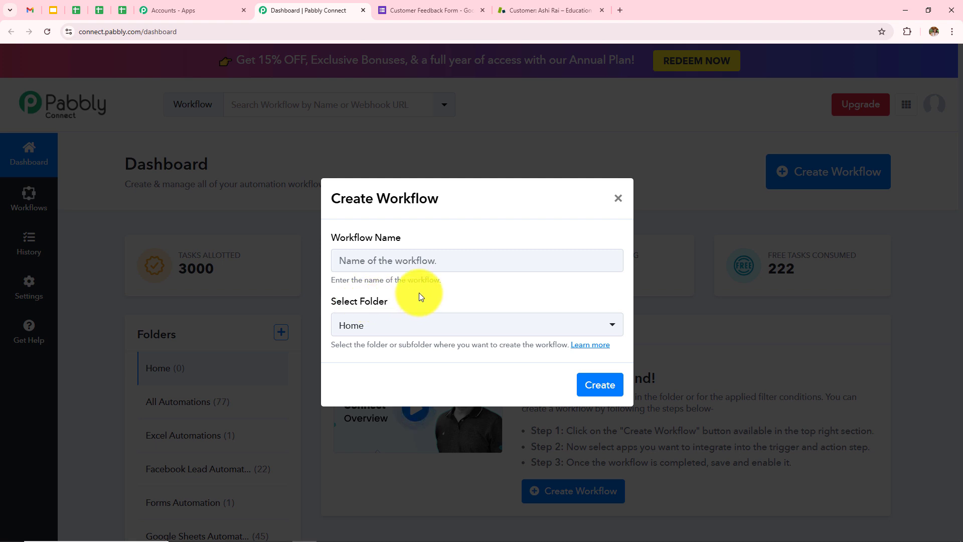
Name the workflow 'How to Create Zendesk User on Google Forms Submission' in Forms Automation and create it
left_click(405, 265)
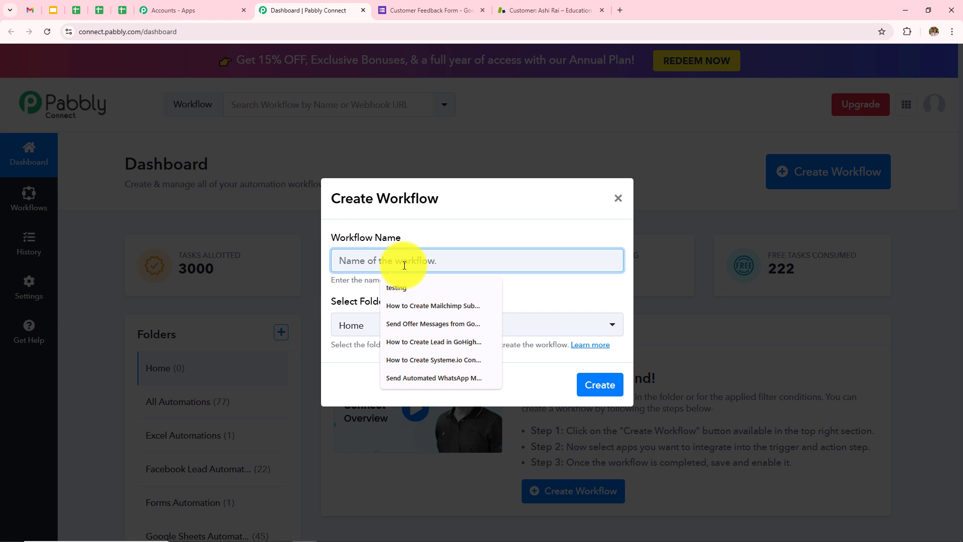
type("How to Create Zendesk User on Google Forms Submission")
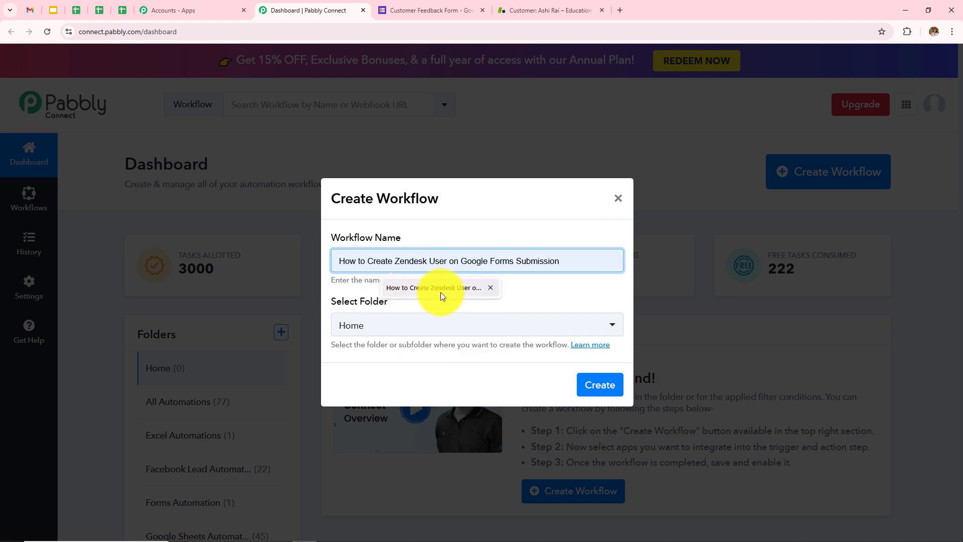
left_click(529, 290)
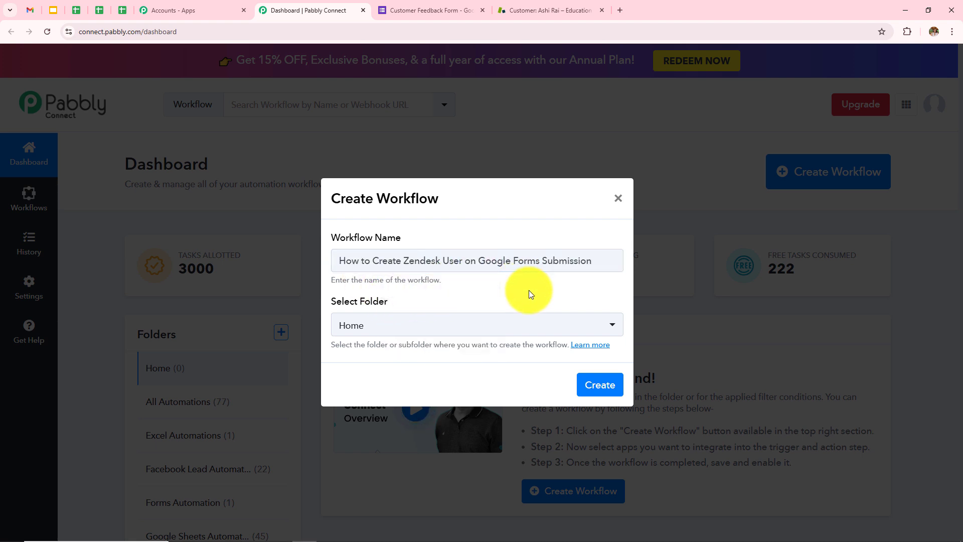
left_click(435, 331)
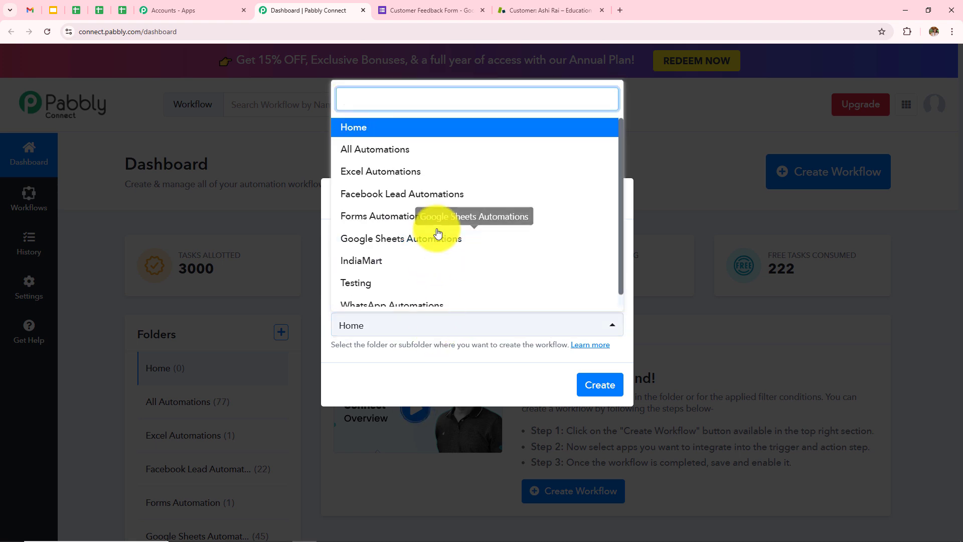
left_click(365, 224)
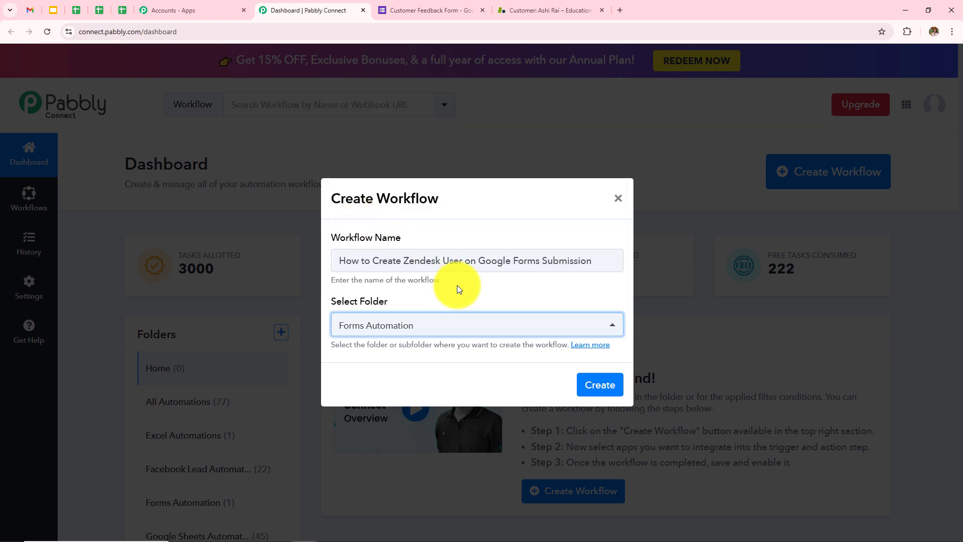
left_click(600, 389)
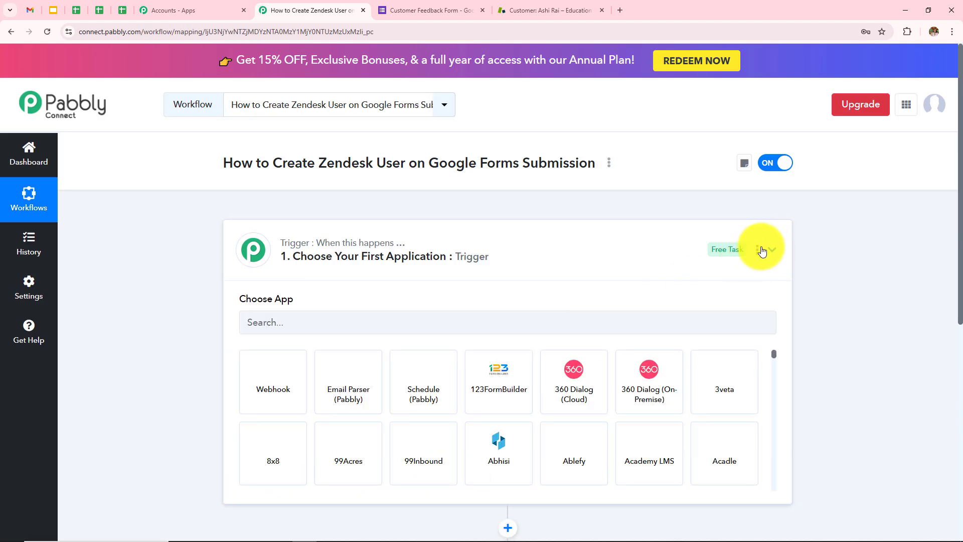
Collapse the trigger's app chooser and review the Google Forms trigger and Zendesk User action in the title
left_click(772, 250)
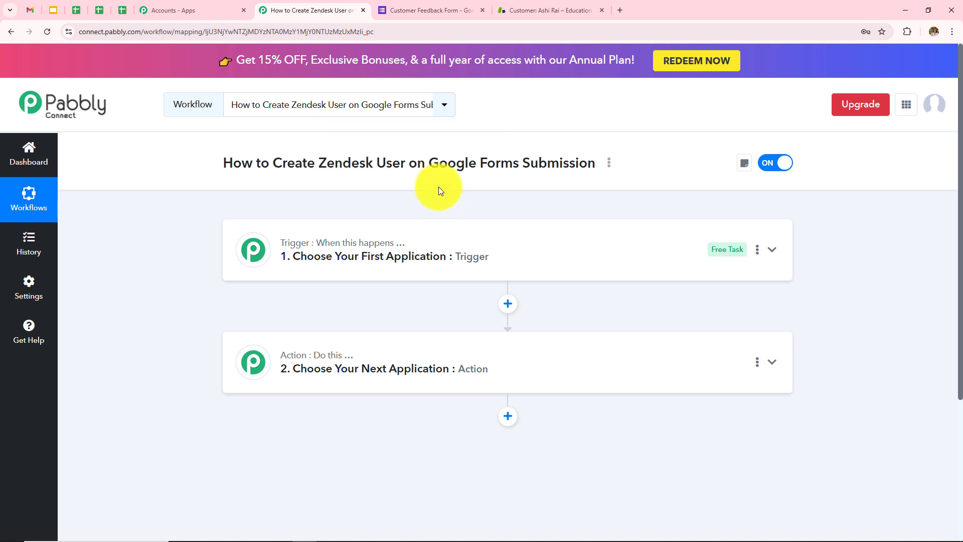
left_click_drag(428, 166, 587, 168)
left_click(582, 201)
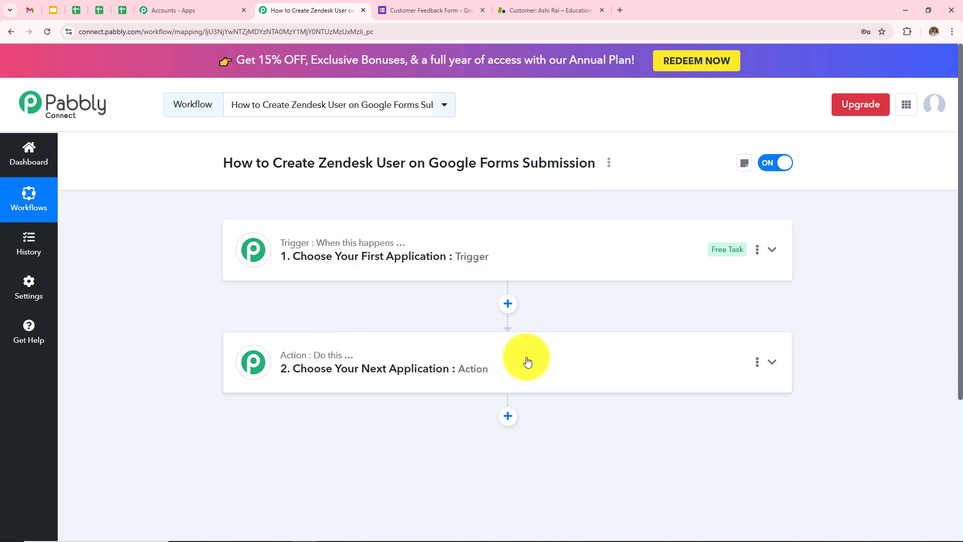
mouse_move(296, 250)
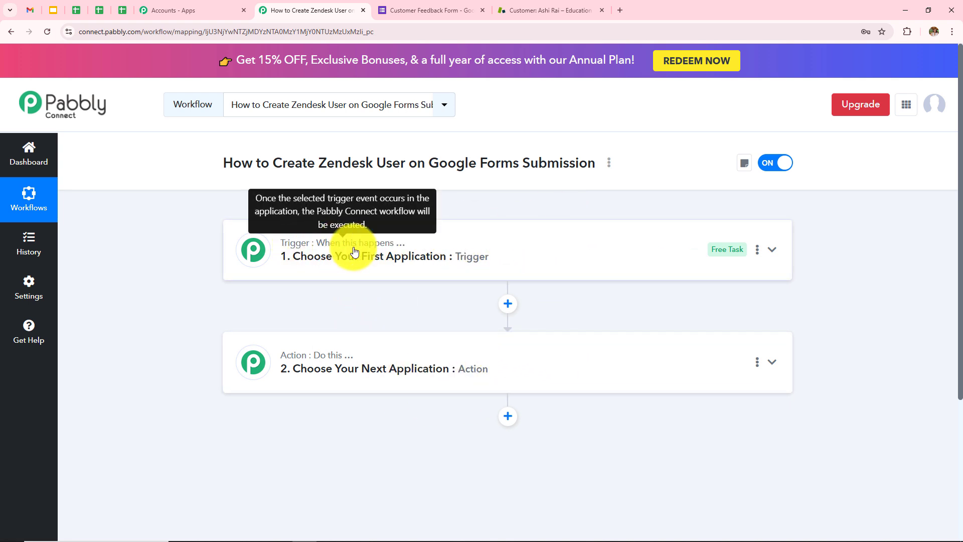
left_click_drag(429, 164, 607, 164)
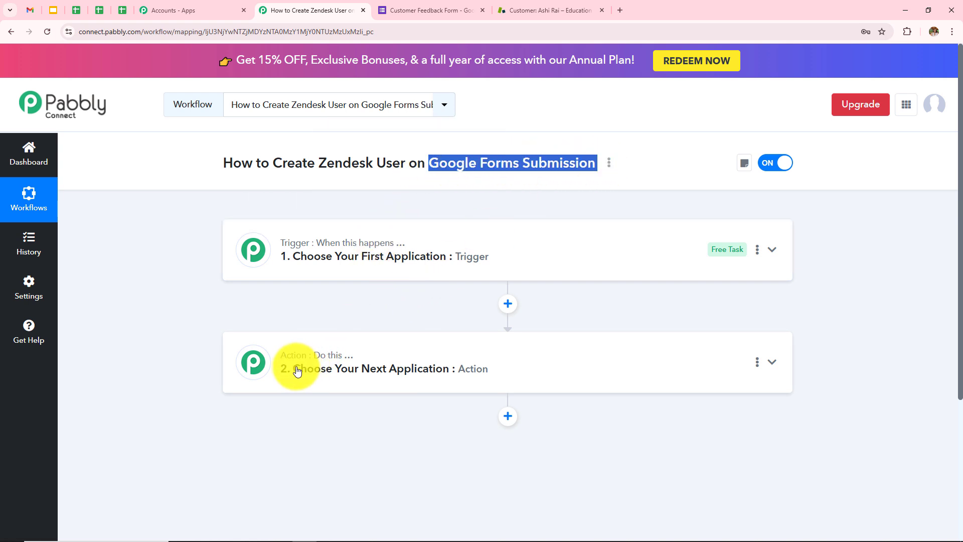
mouse_move(323, 359)
left_click(360, 189)
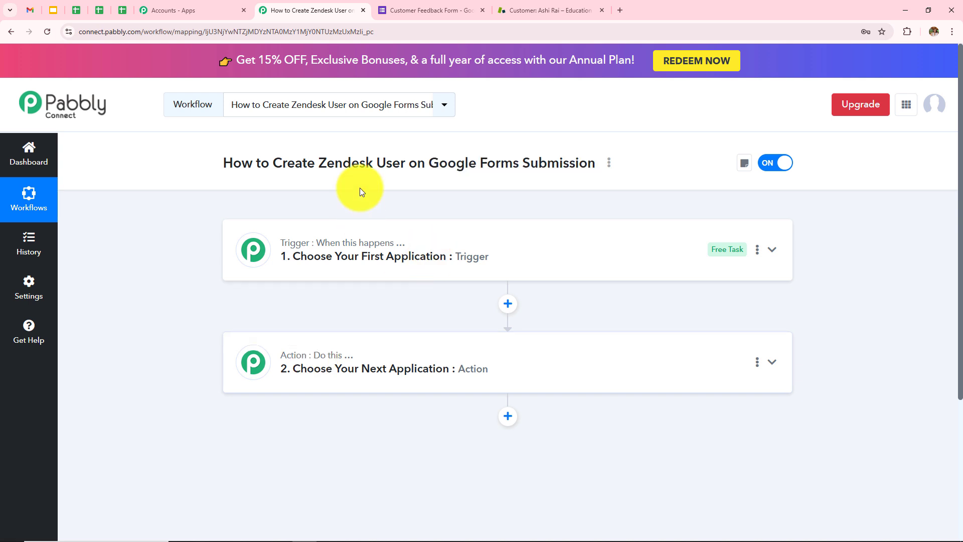
left_click_drag(319, 164, 407, 165)
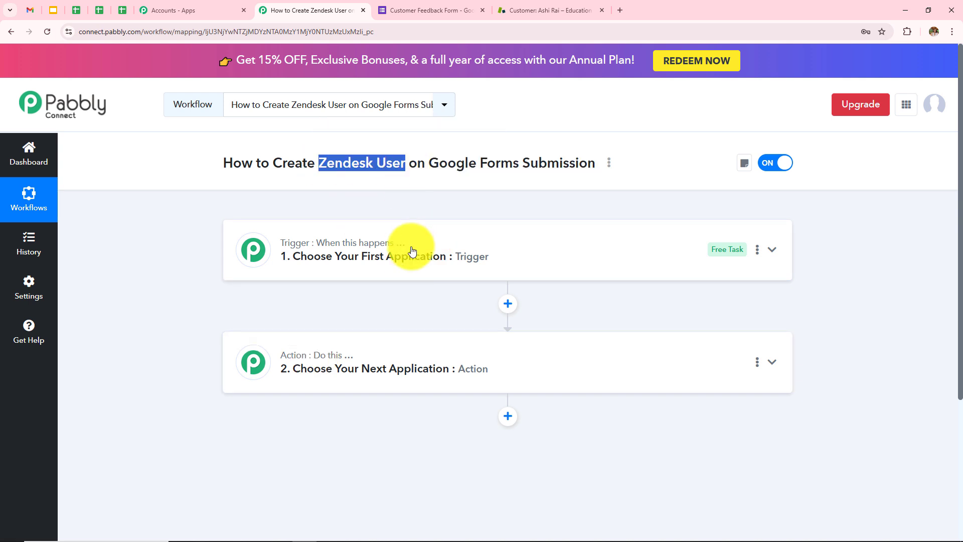
Set the trigger app to Google Forms with the New Response Received event
left_click(357, 257)
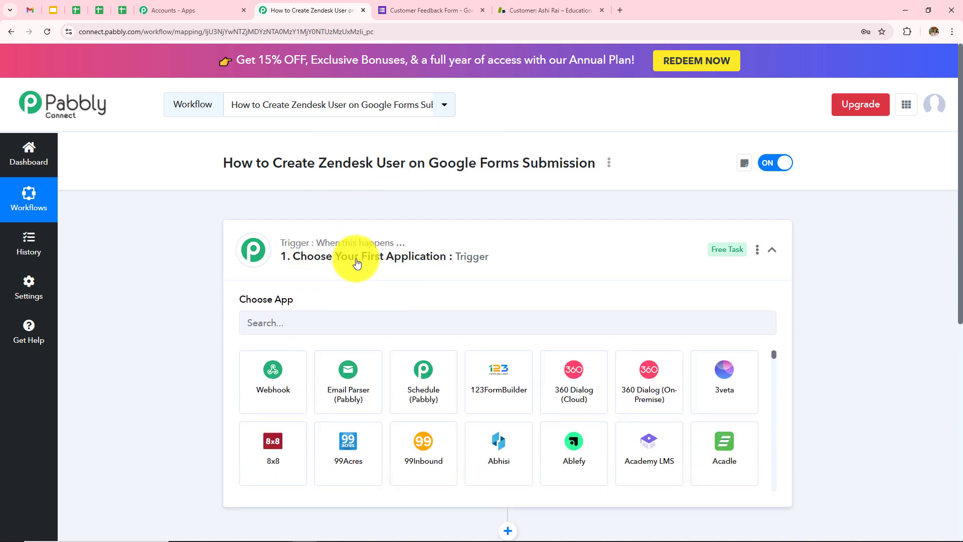
left_click(341, 325)
type("Googl")
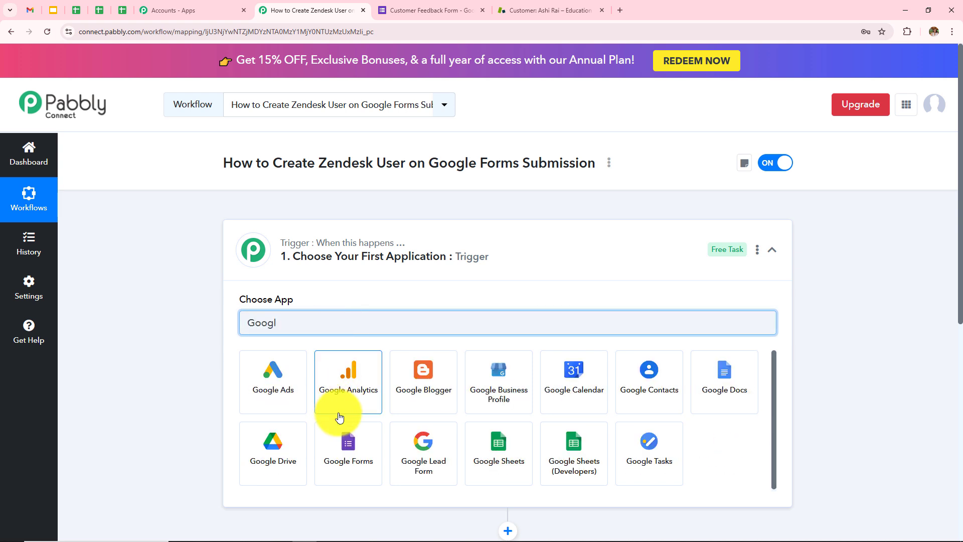
left_click(346, 435)
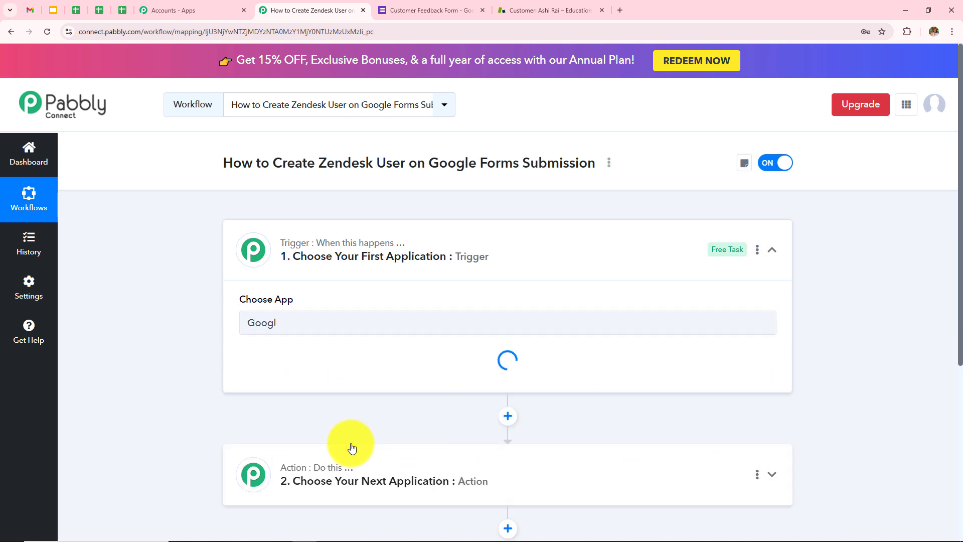
left_click(365, 380)
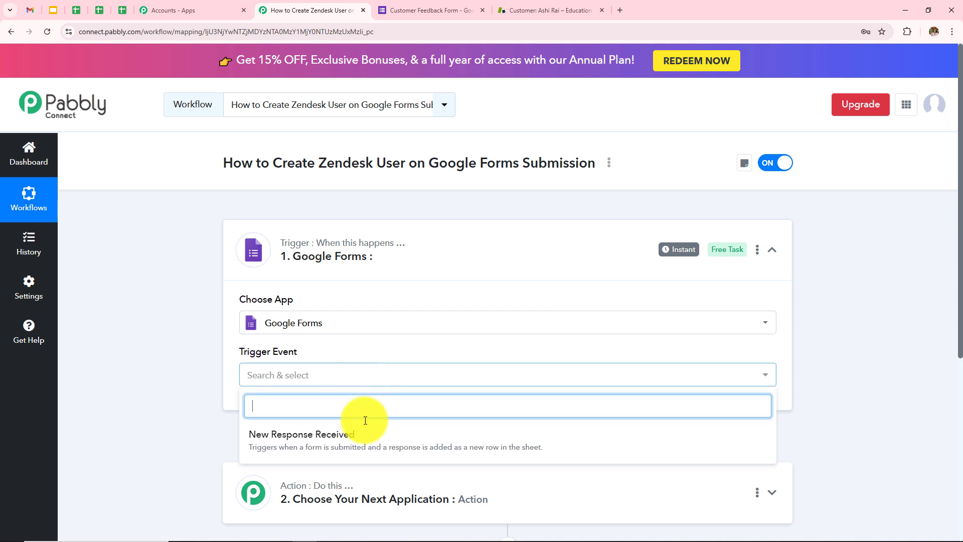
left_click(313, 440)
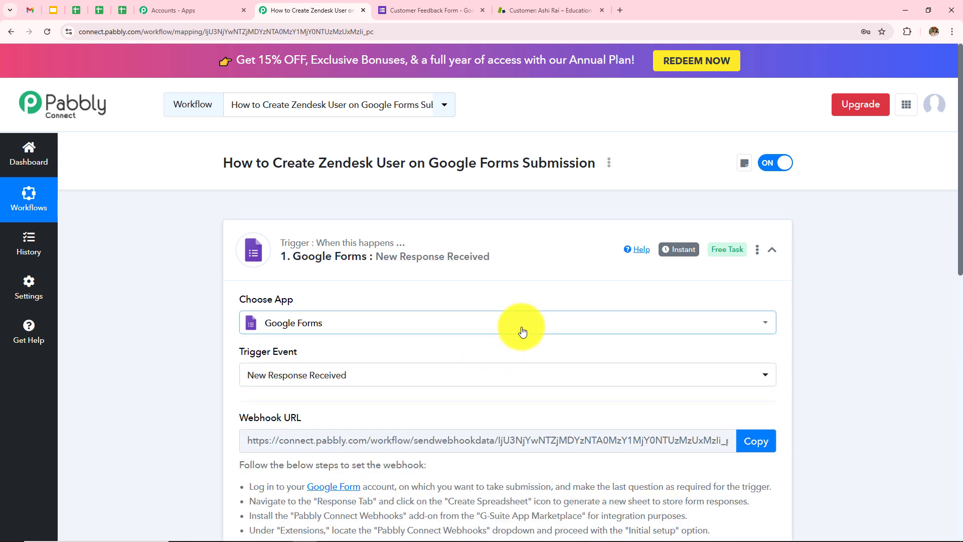
Read the trigger's webhook setup instructions, then switch to the Customer Feedback Form editor
scroll(517, 329, "down", 1)
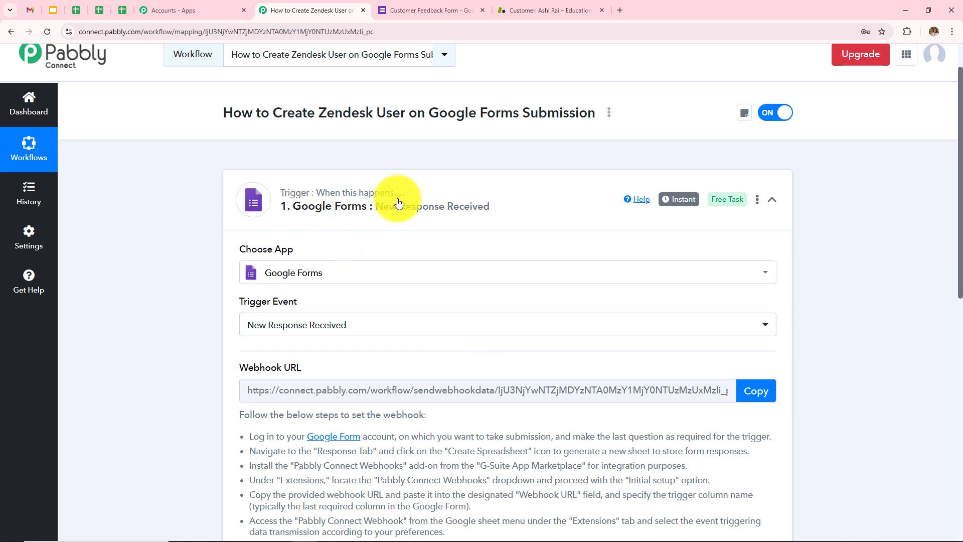
scroll(442, 271, "down", 2)
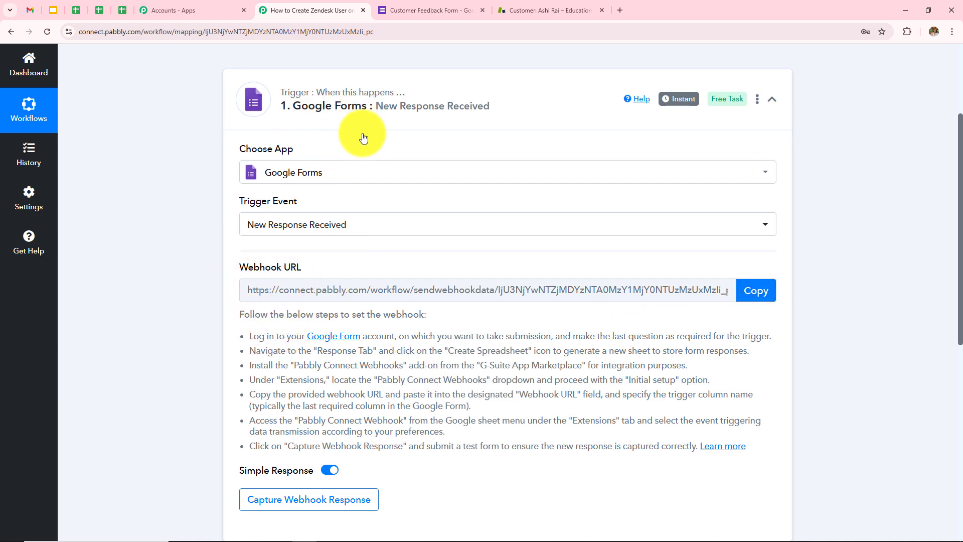
scroll(371, 160, "up", 3)
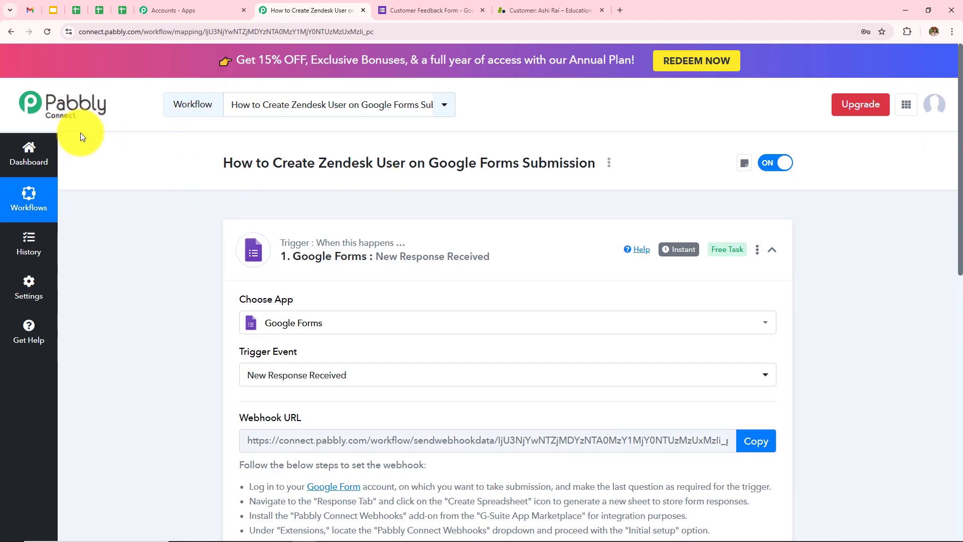
scroll(301, 301, "down", 4)
left_click_drag(244, 269, 448, 399)
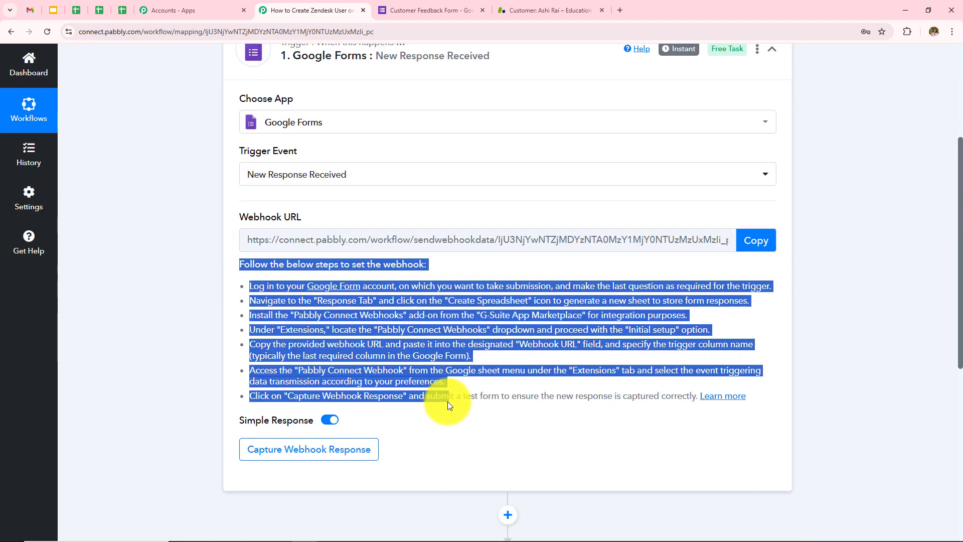
left_click(175, 345)
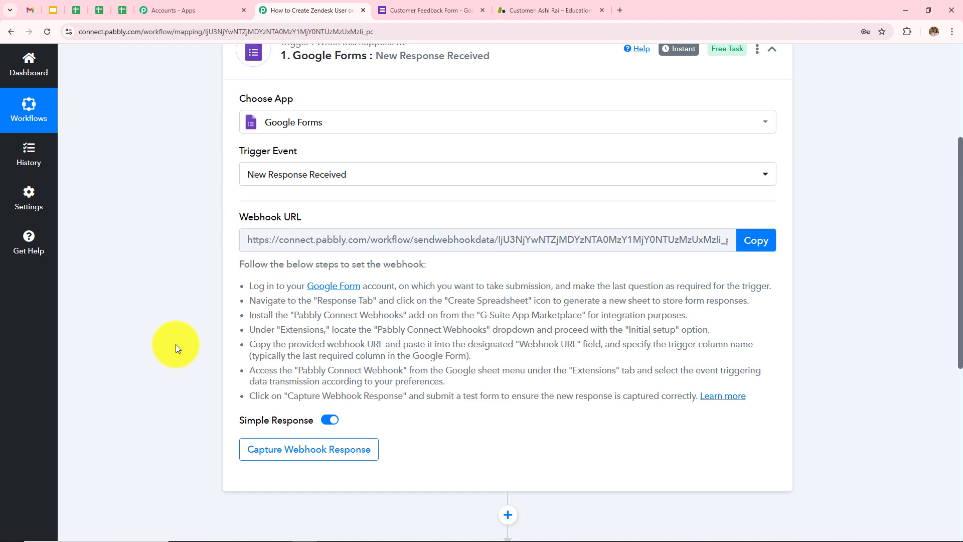
scroll(266, 331, "up", 4)
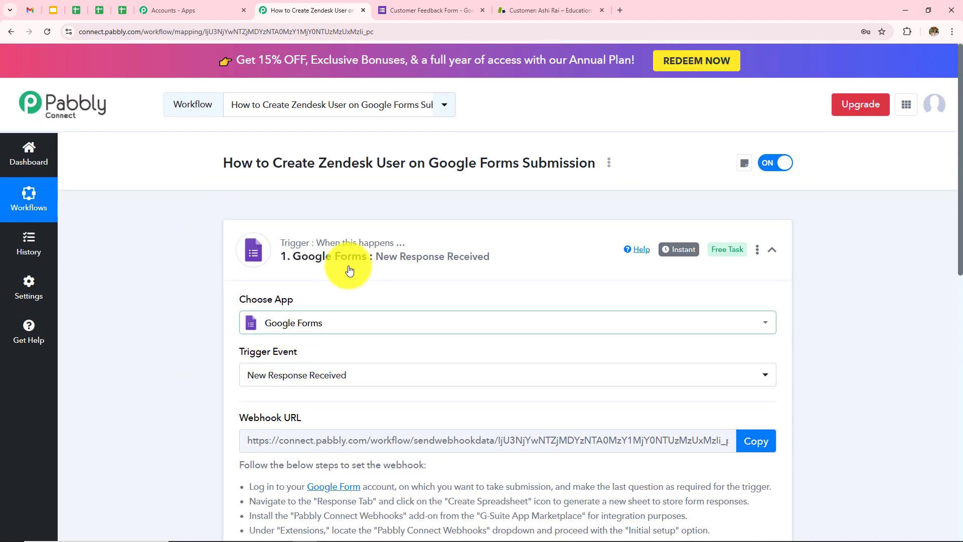
left_click(426, 10)
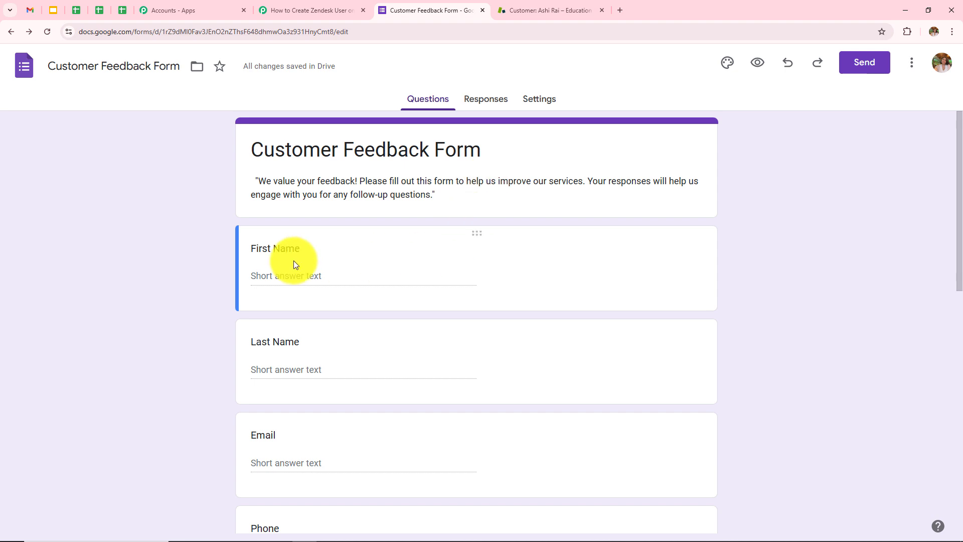
Check the form's questions and keep the Rate your experience question required
scroll(294, 261, "down", 1)
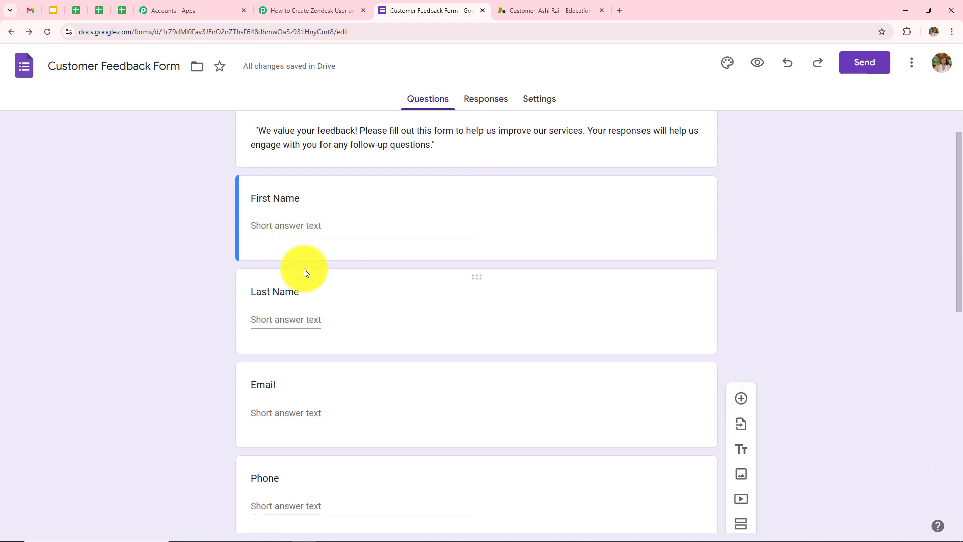
scroll(304, 269, "down", 4)
scroll(304, 269, "down", 4)
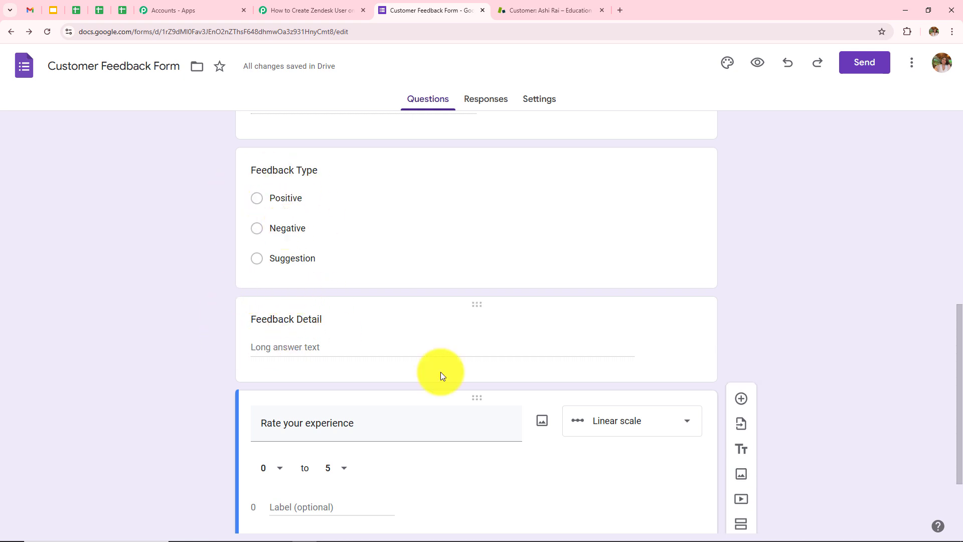
scroll(440, 374, "down", 2)
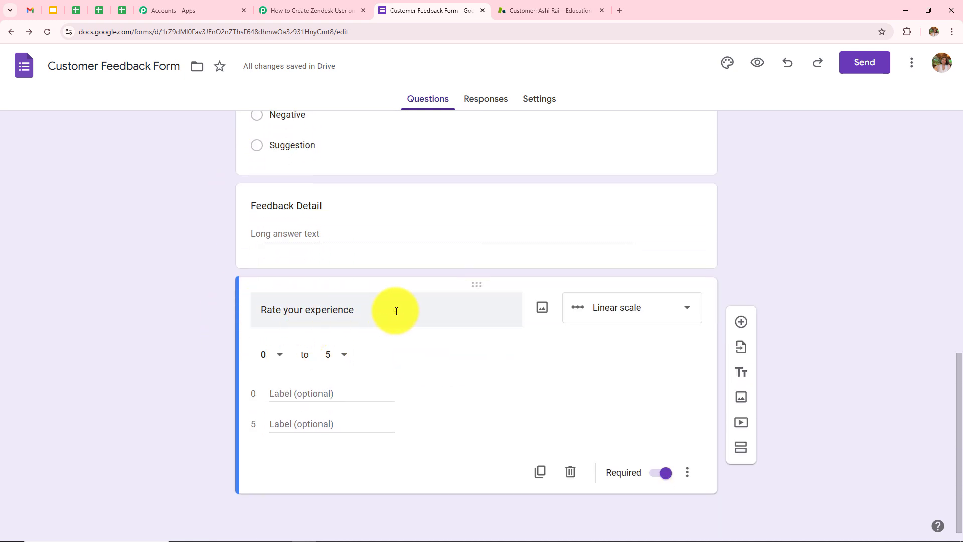
scroll(396, 311, "up", 7)
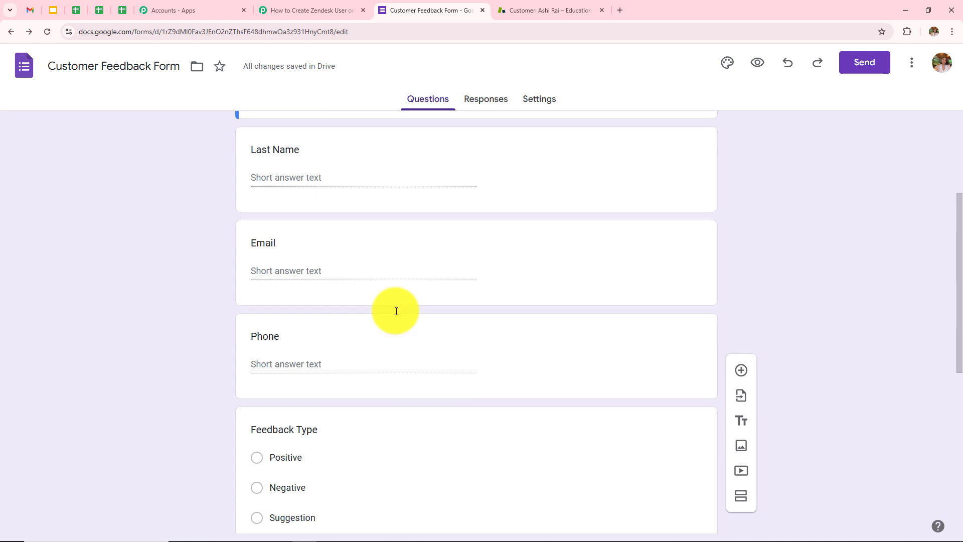
scroll(397, 311, "down", 7)
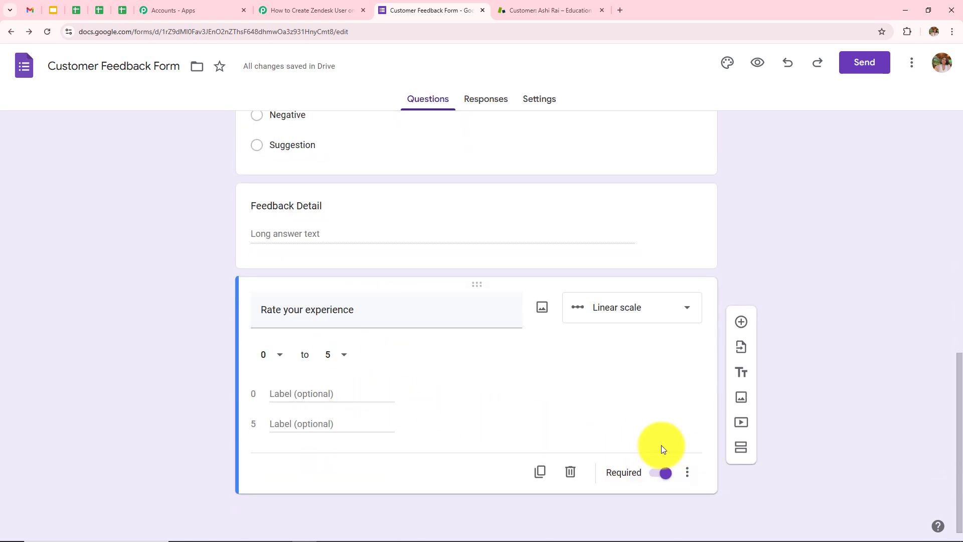
left_click(668, 476)
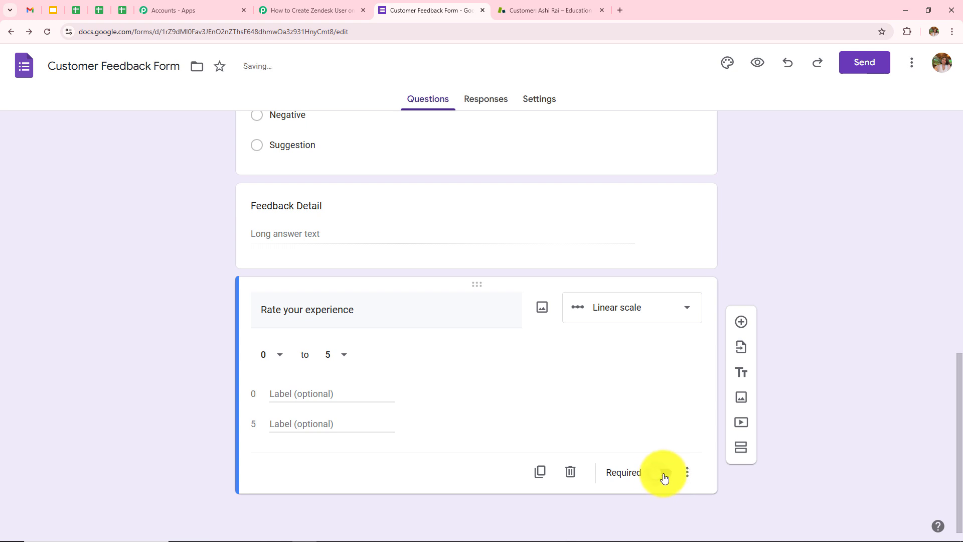
left_click(665, 475)
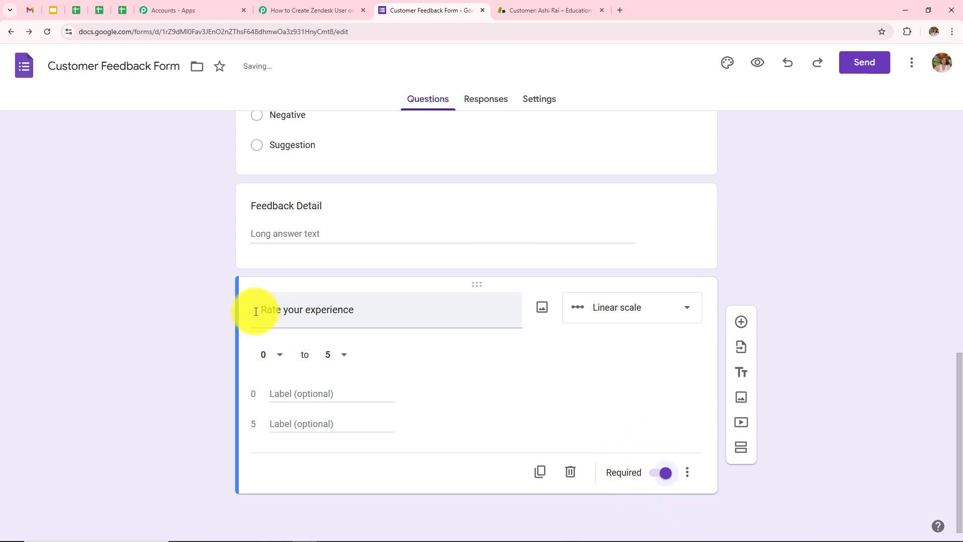
left_click_drag(254, 308, 368, 307)
left_click(159, 335)
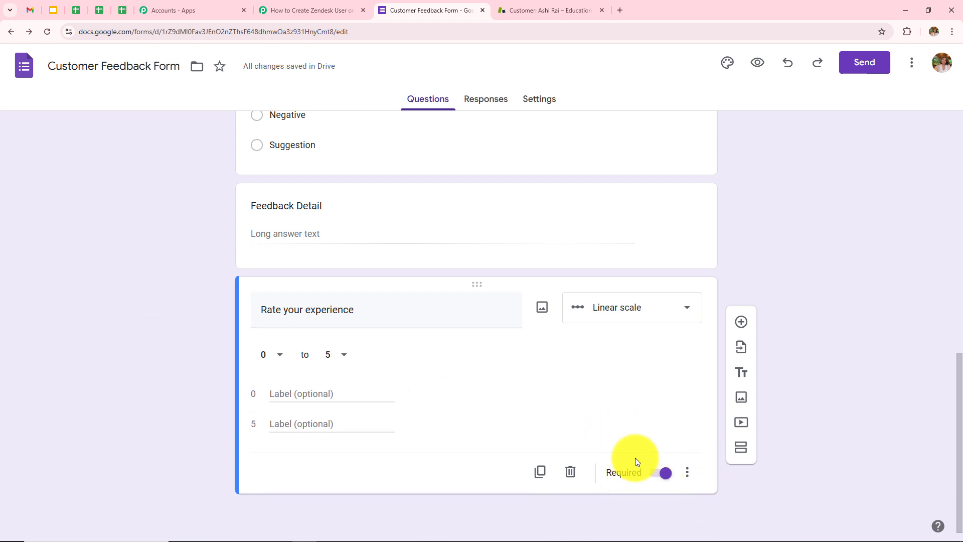
Link the form to a responses spreadsheet via View in Sheets and compare it with the form
left_click(490, 103)
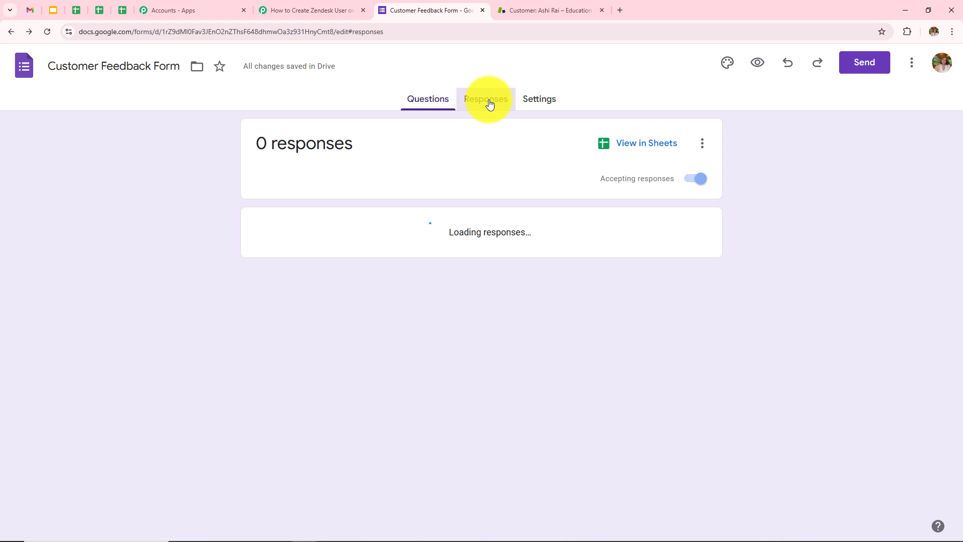
left_click(625, 150)
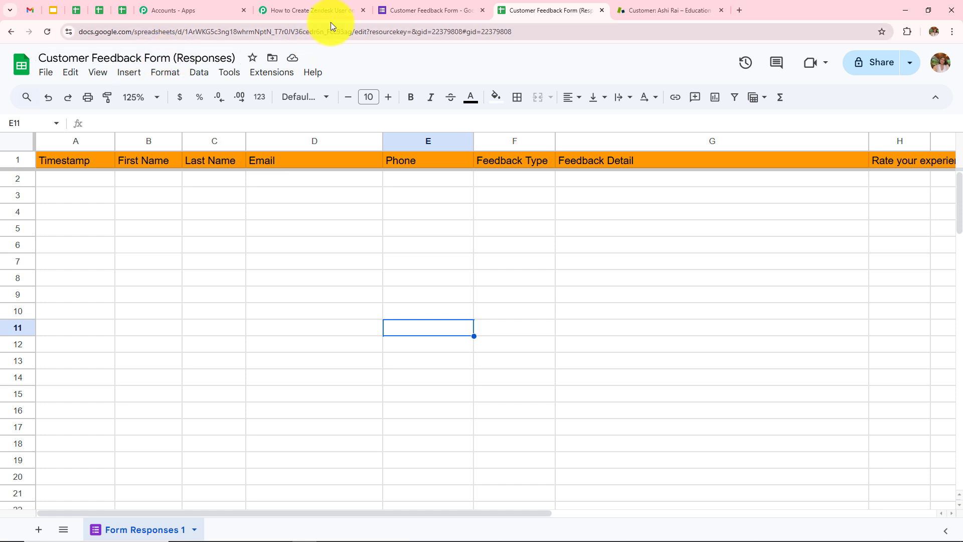
left_click(385, 11)
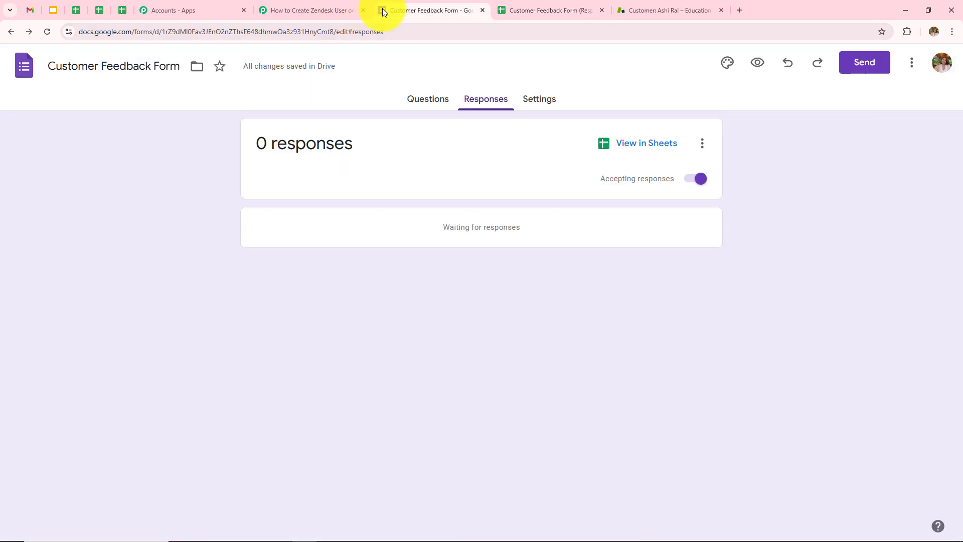
left_click(542, 8)
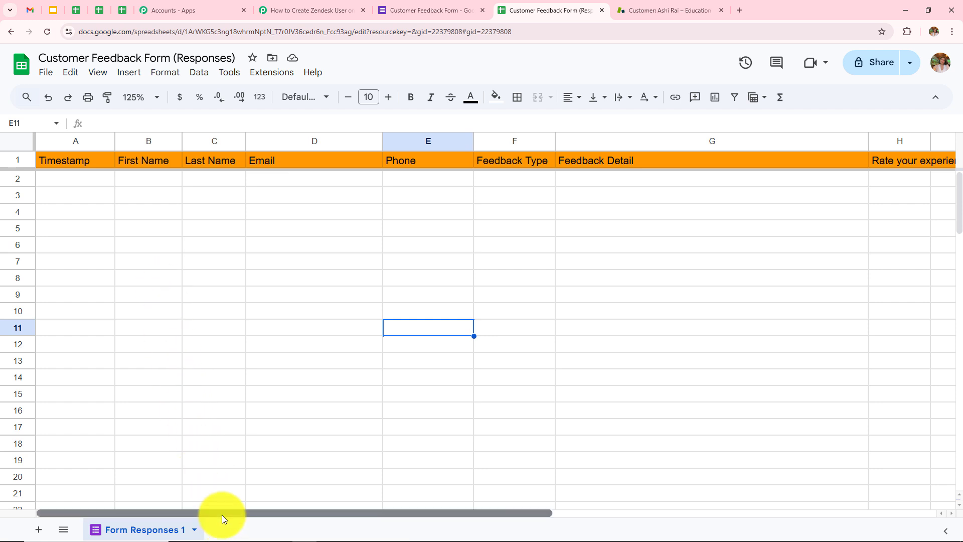
left_click_drag(222, 514, 139, 525)
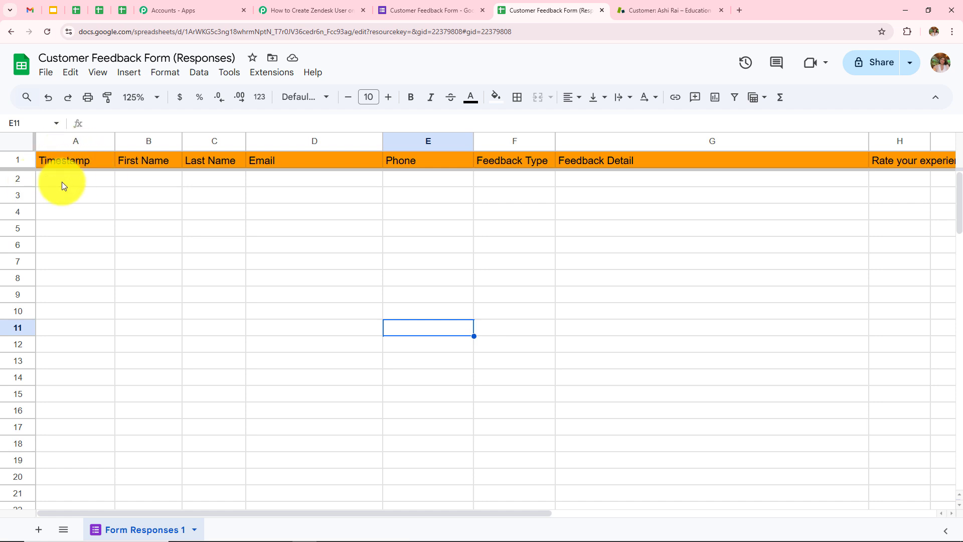
left_click(426, 9)
left_click(551, 11)
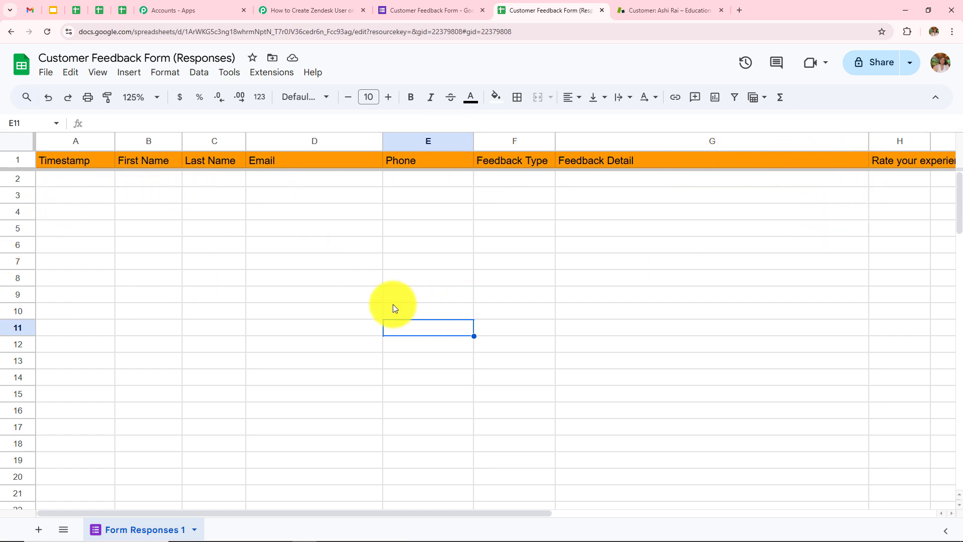
left_click(270, 74)
mouse_move(272, 97)
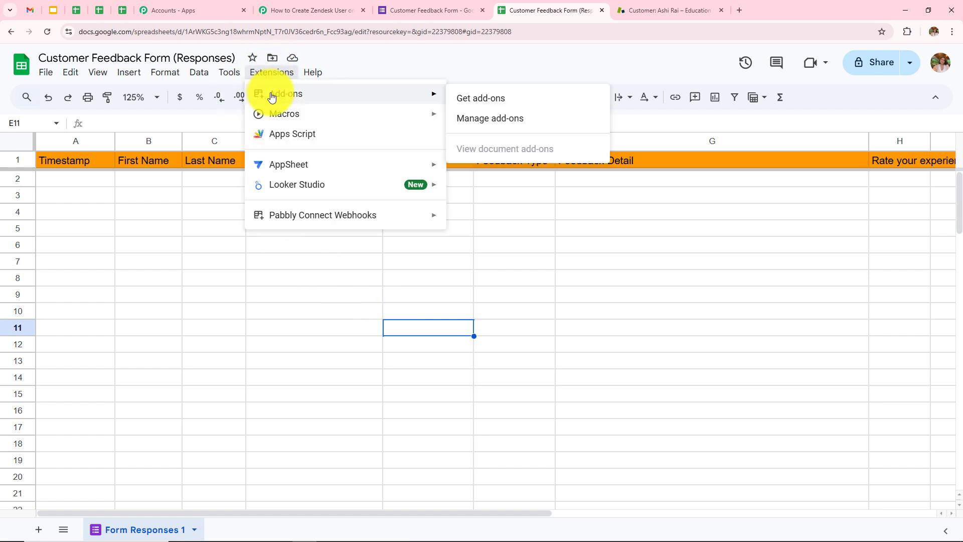
left_click(495, 99)
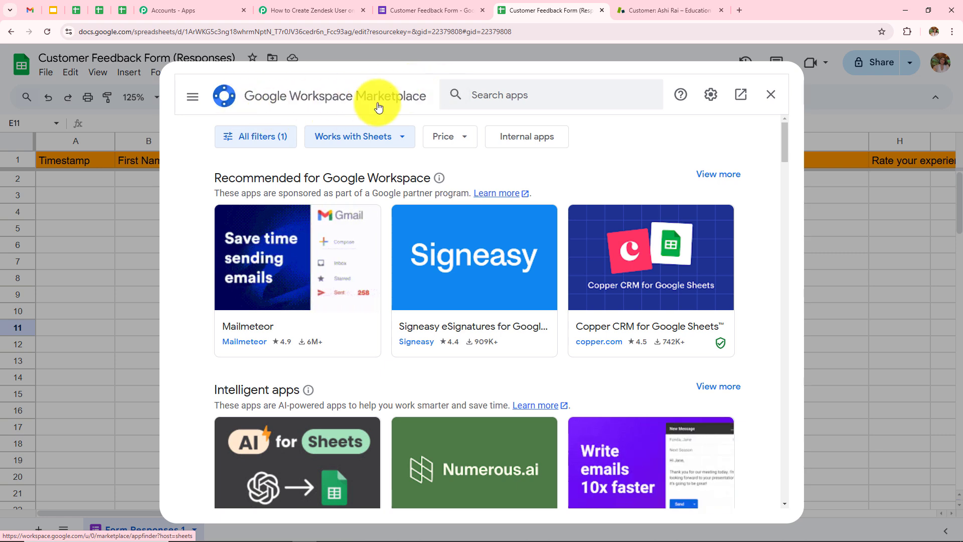
left_click(514, 92)
type("P")
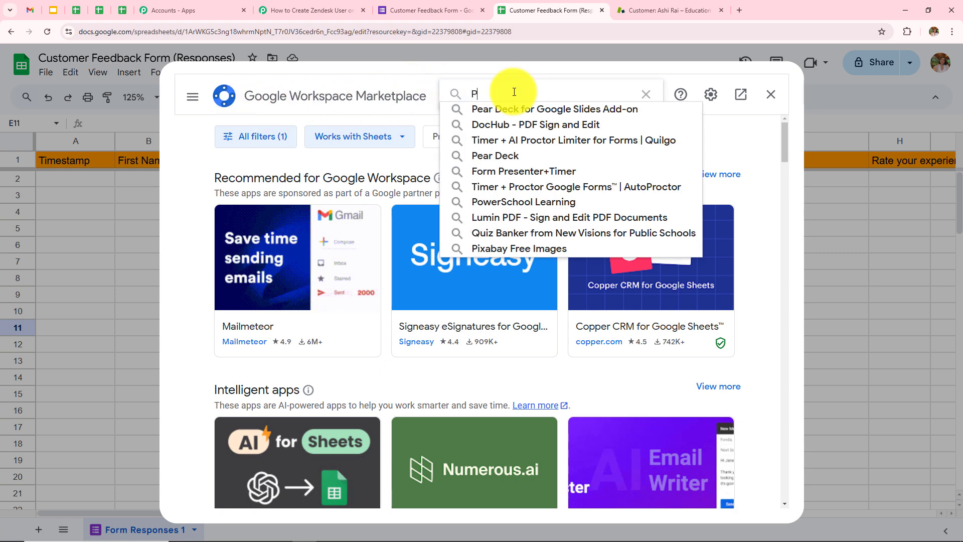
type("abbly")
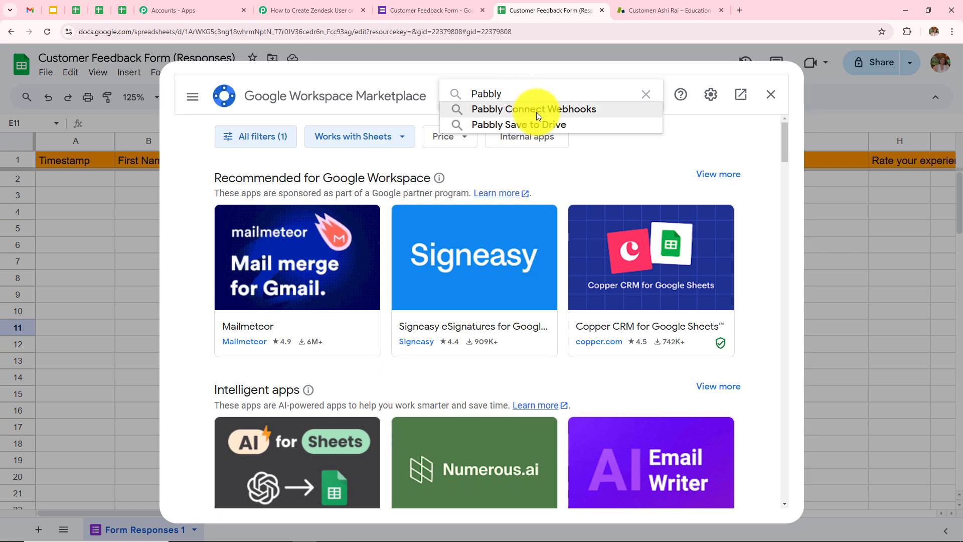
left_click(537, 112)
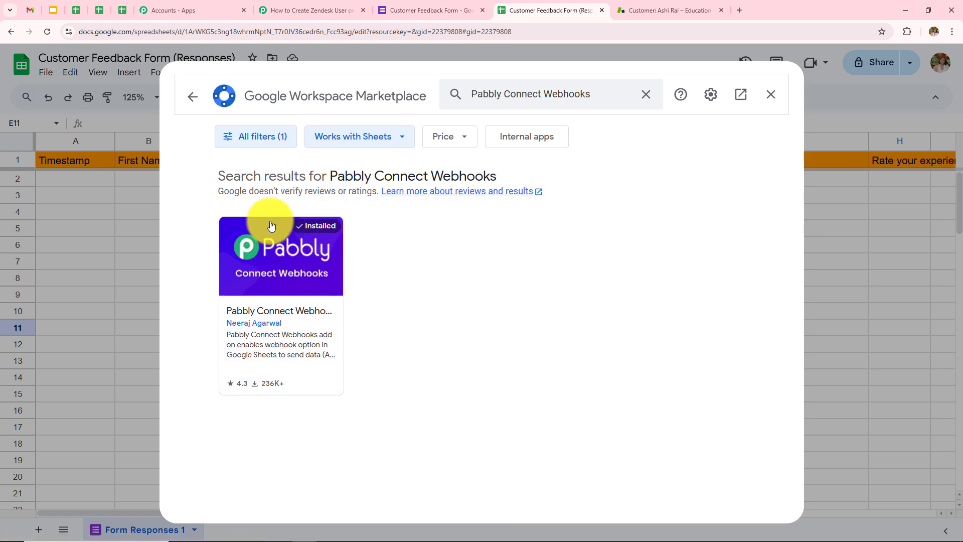
left_click(772, 95)
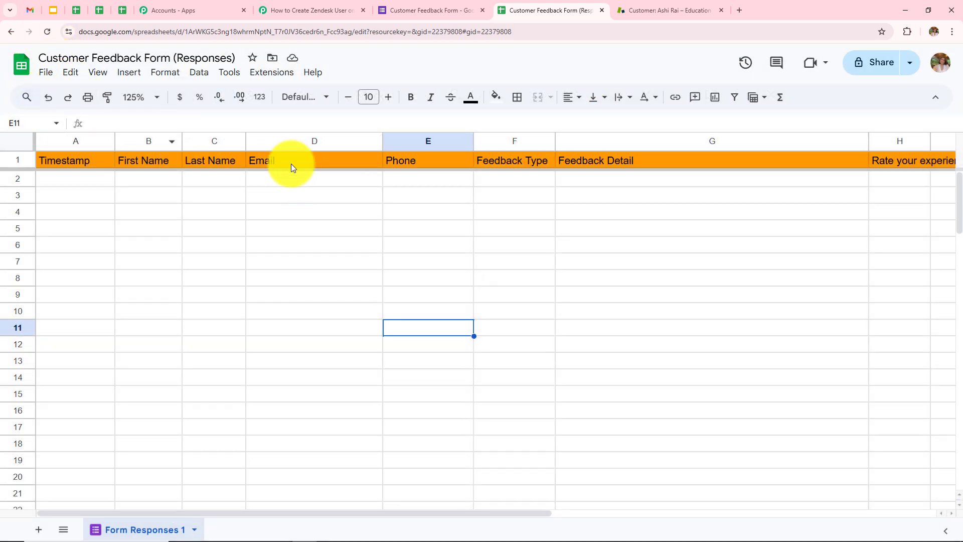
Open the Pabbly Connect Webhooks Initial Setup dialog and review its webhook URL and trigger column fields
left_click(276, 75)
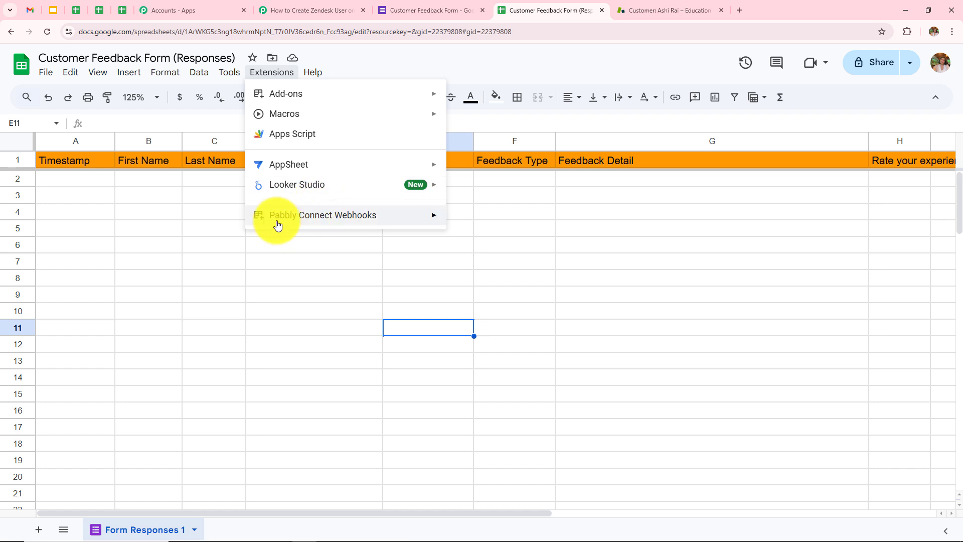
mouse_move(338, 224)
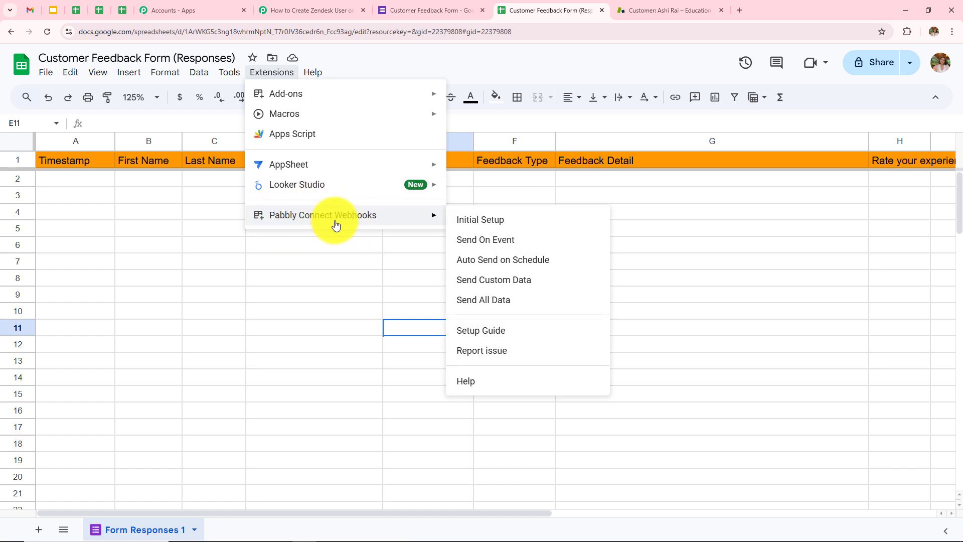
left_click(481, 225)
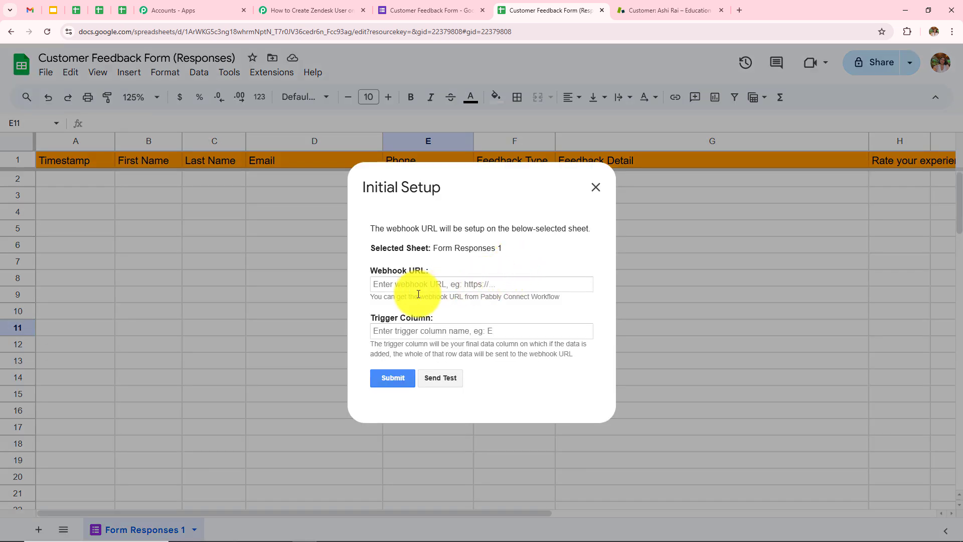
left_click_drag(369, 272, 429, 273)
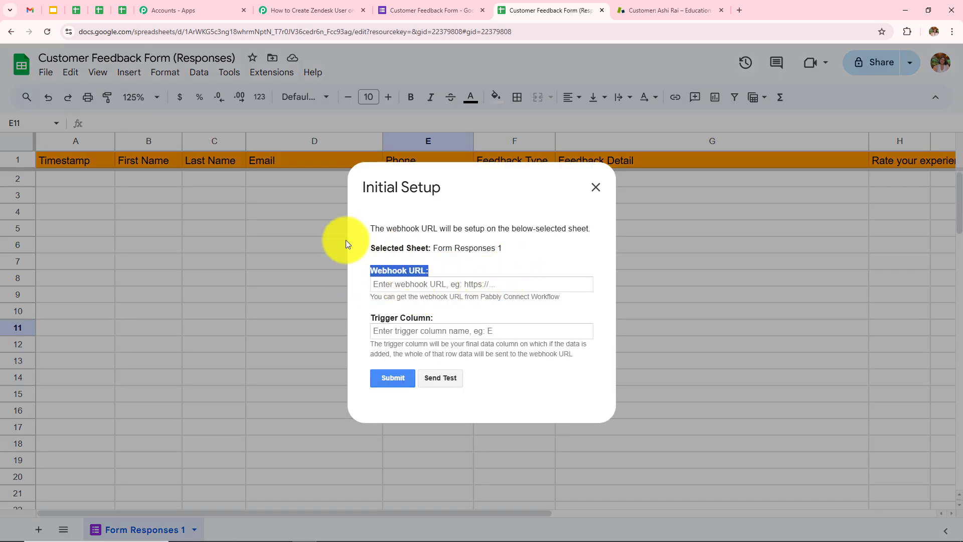
left_click_drag(369, 321, 519, 311)
left_click(528, 311)
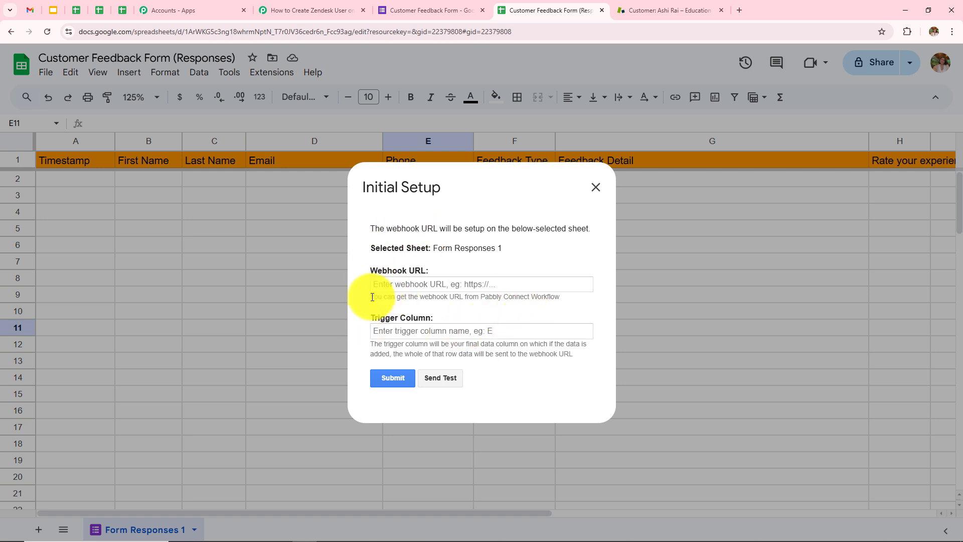
left_click_drag(372, 297, 582, 300)
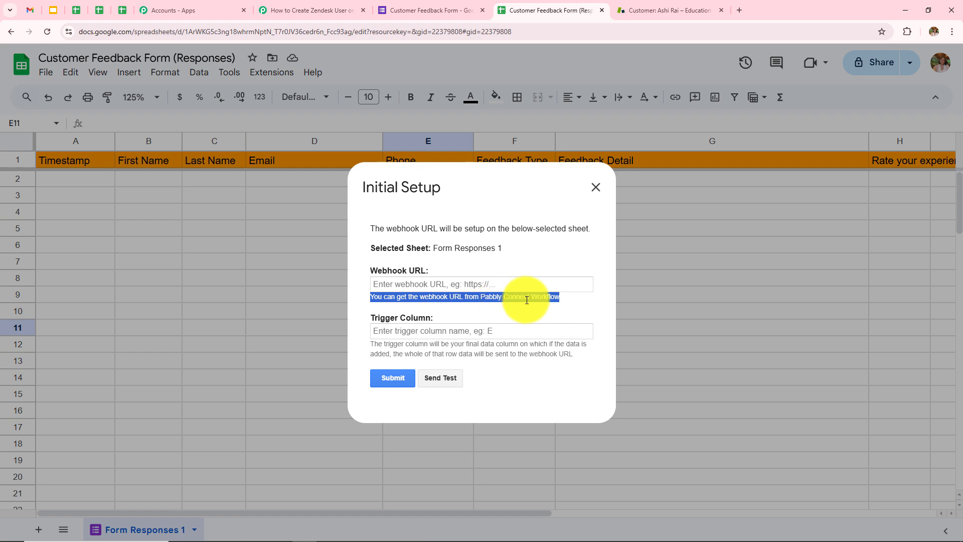
Copy the workflow's webhook URL from Pabbly Connect and paste it into the setup's URL field
left_click(327, 10)
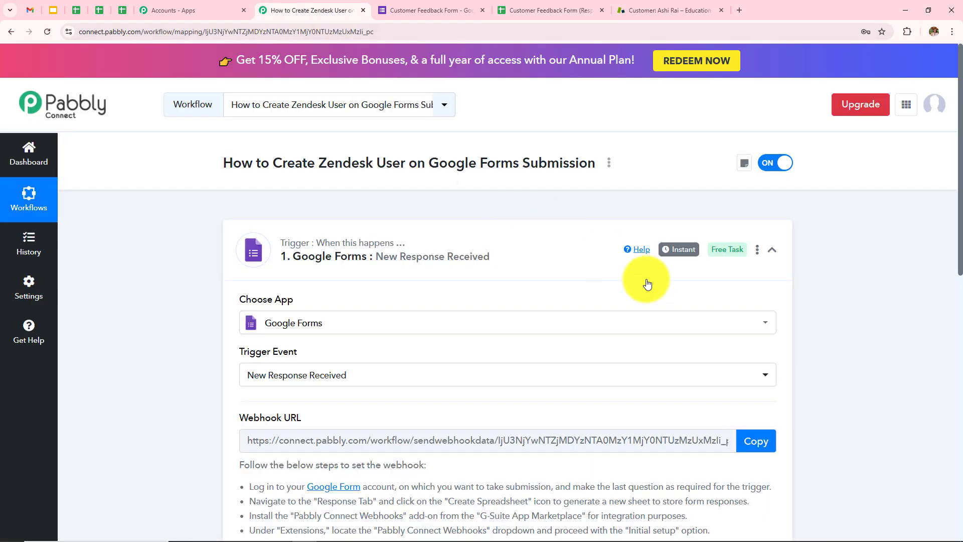
scroll(648, 284, "down", 2)
scroll(647, 284, "down", 1)
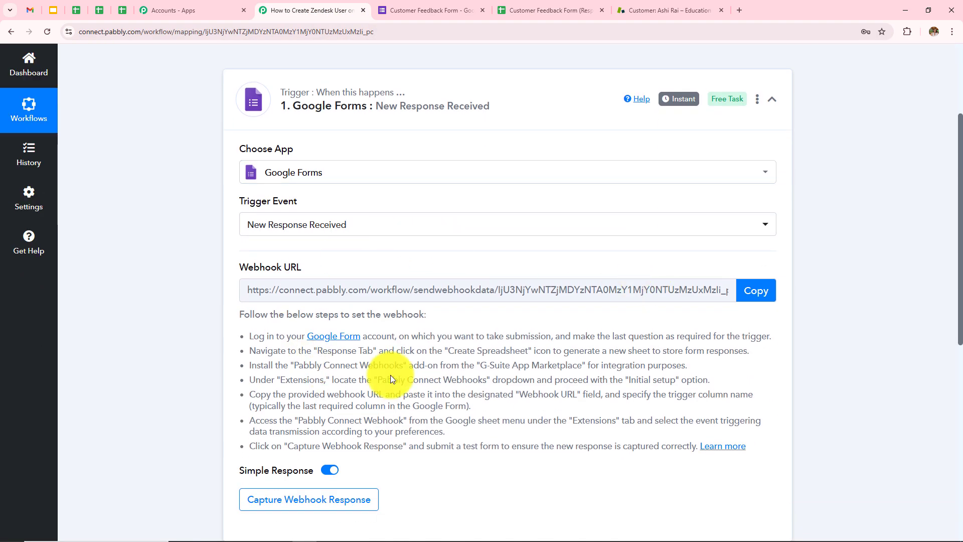
left_click(748, 291)
left_click(447, 19)
key("ctrl+Tab")
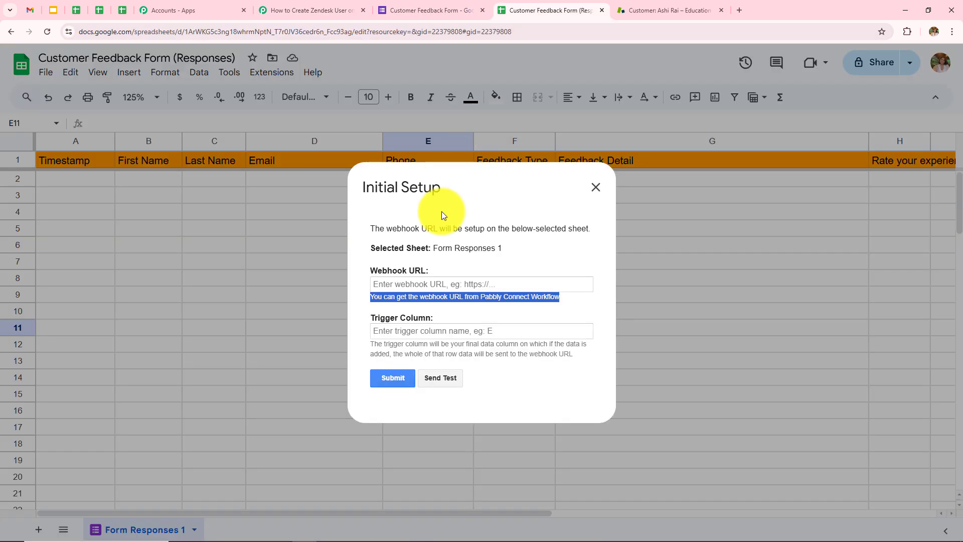
left_click(444, 285)
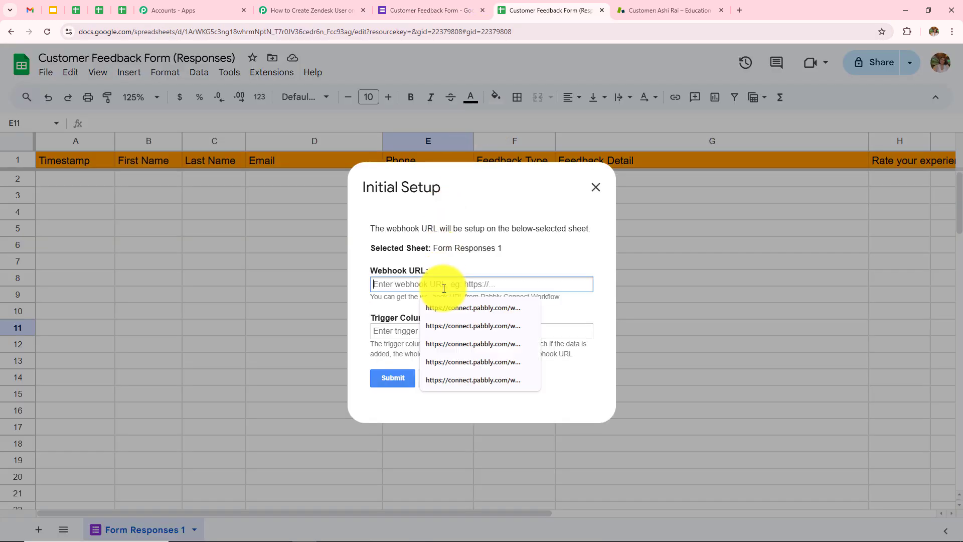
key("ctrl+v")
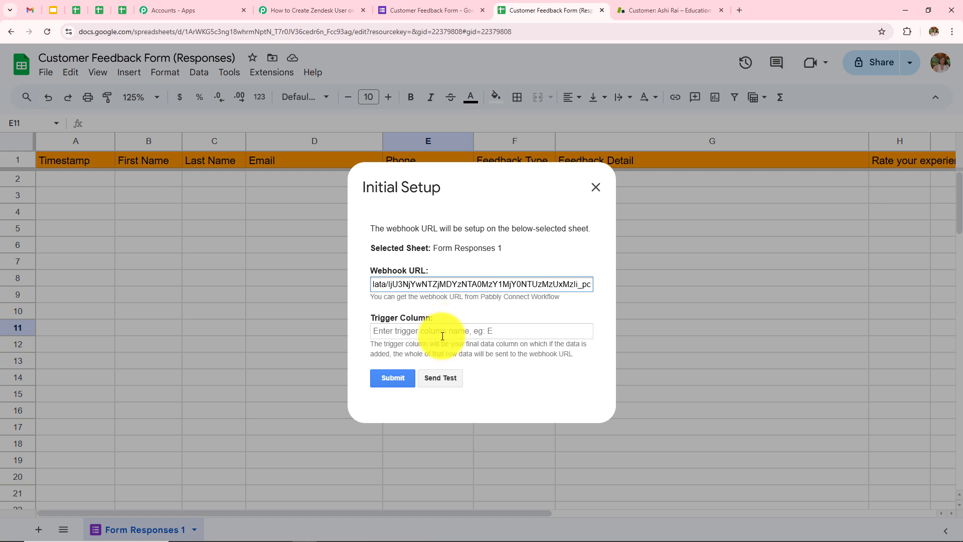
Set the trigger column to H, submit the setup, and close the confirmation dialog
left_click_drag(364, 346, 599, 362)
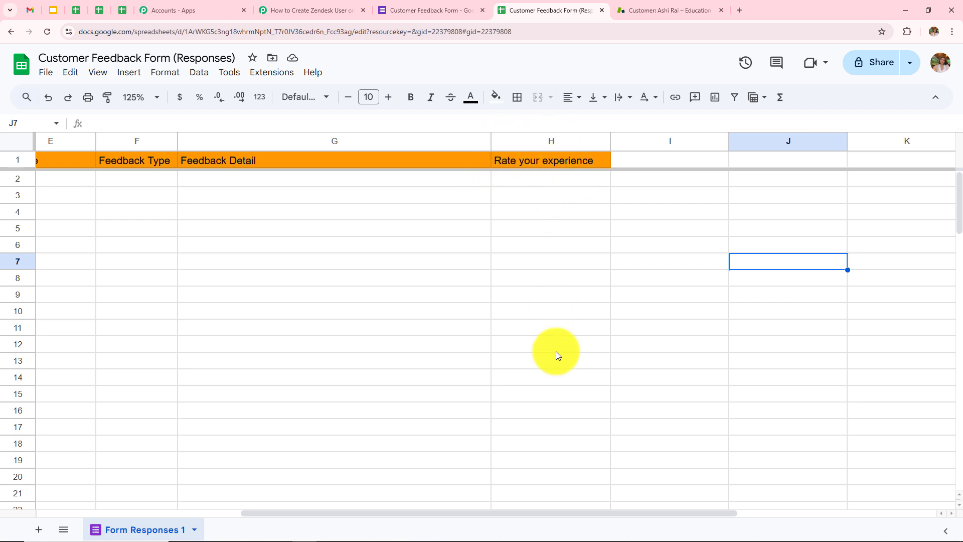
left_click_drag(568, 510, 345, 510)
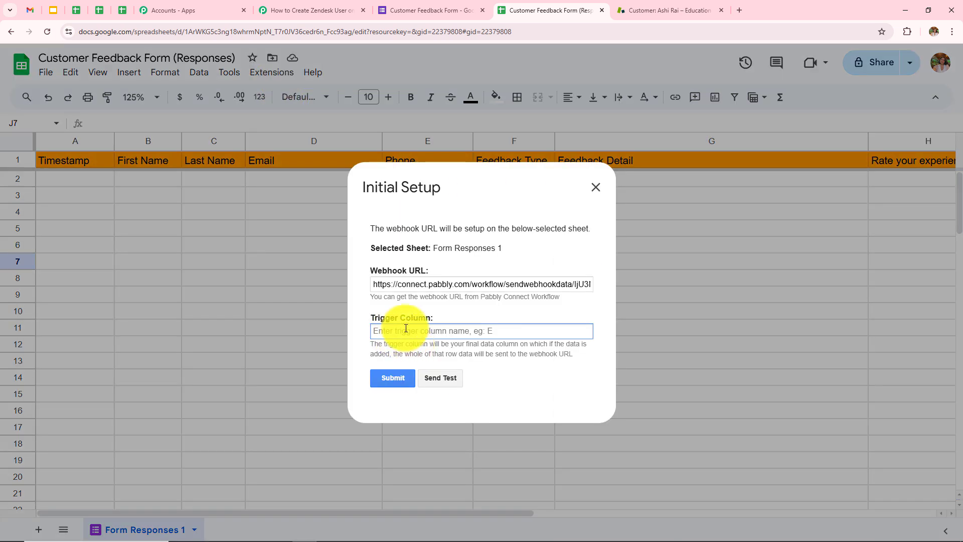
left_click(416, 332)
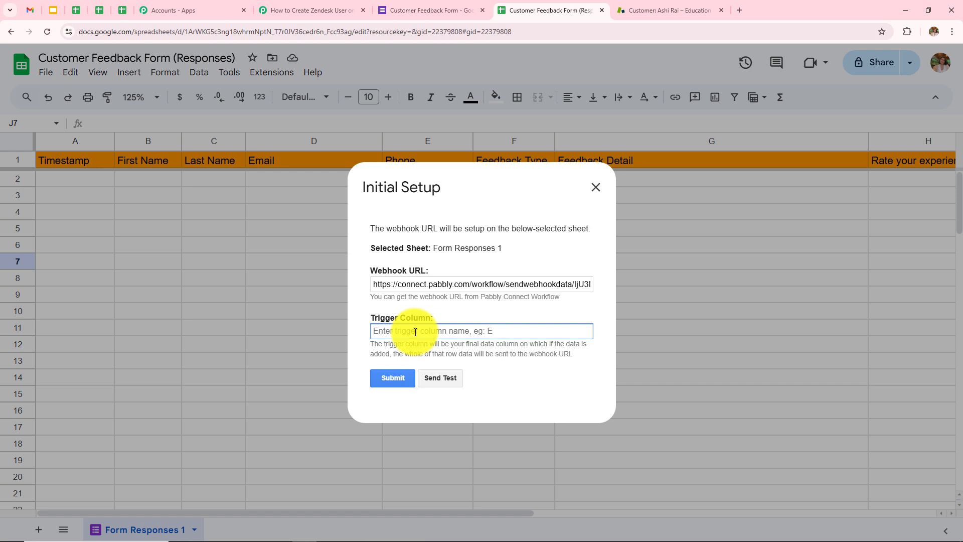
type("H")
left_click(403, 379)
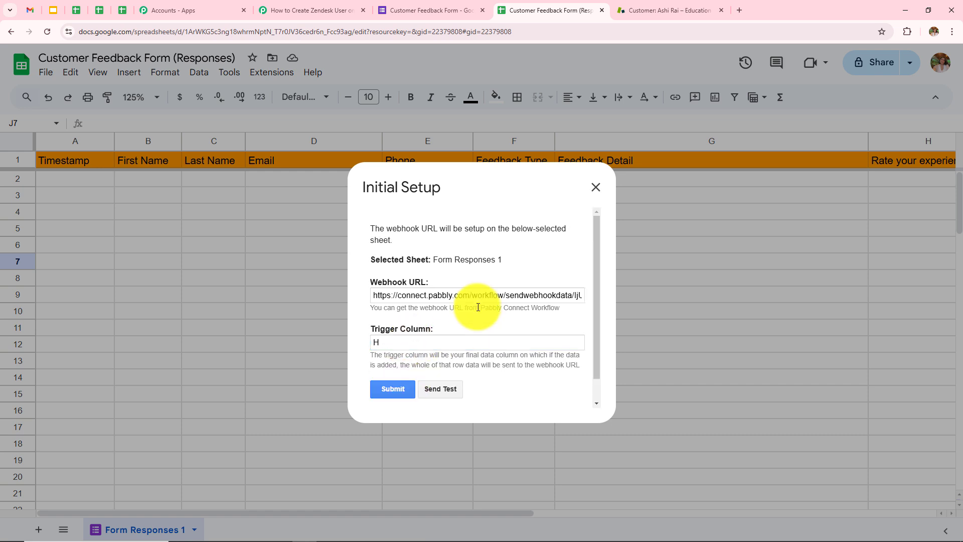
scroll(426, 344, "down", 1)
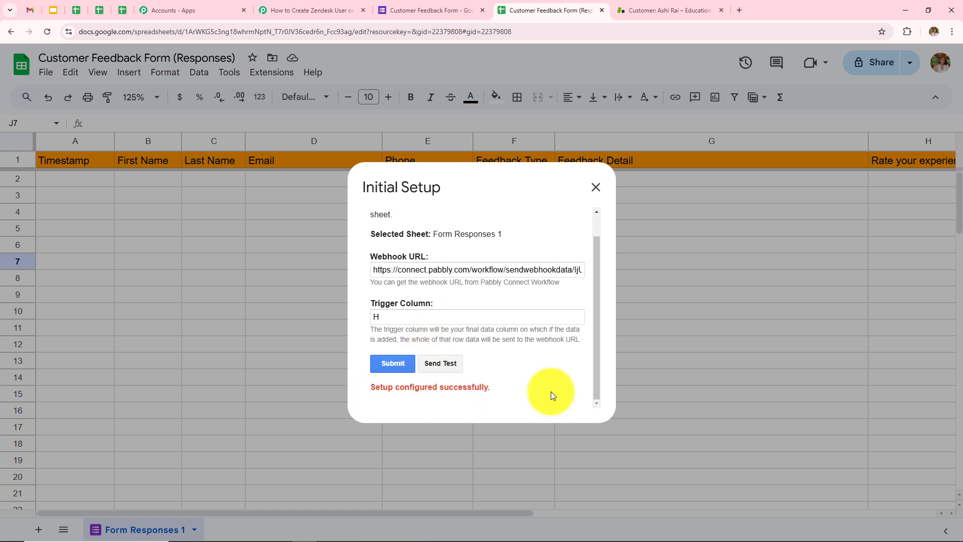
left_click(596, 187)
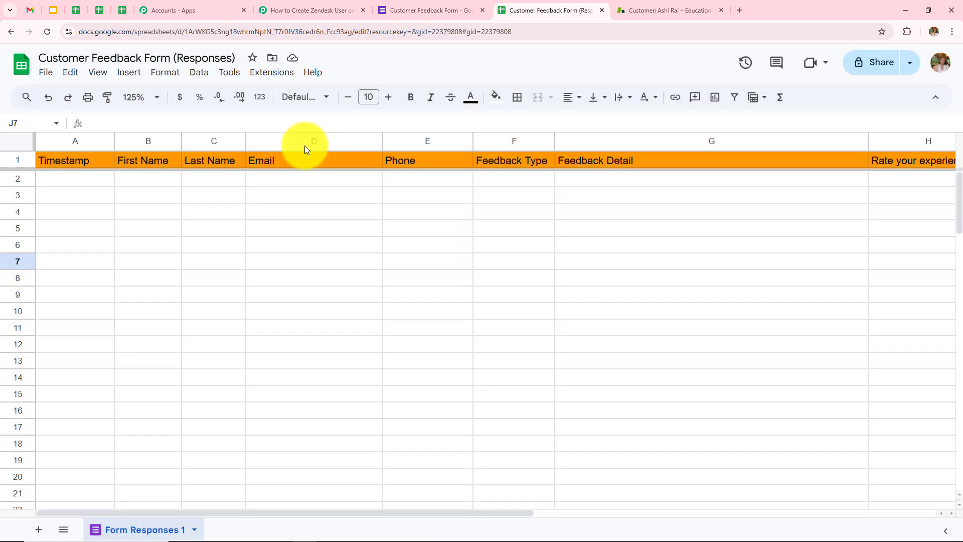
Choose Send On Event under Extensions > Pabbly Connect Webhooks so new rows are sent automatically
left_click(272, 72)
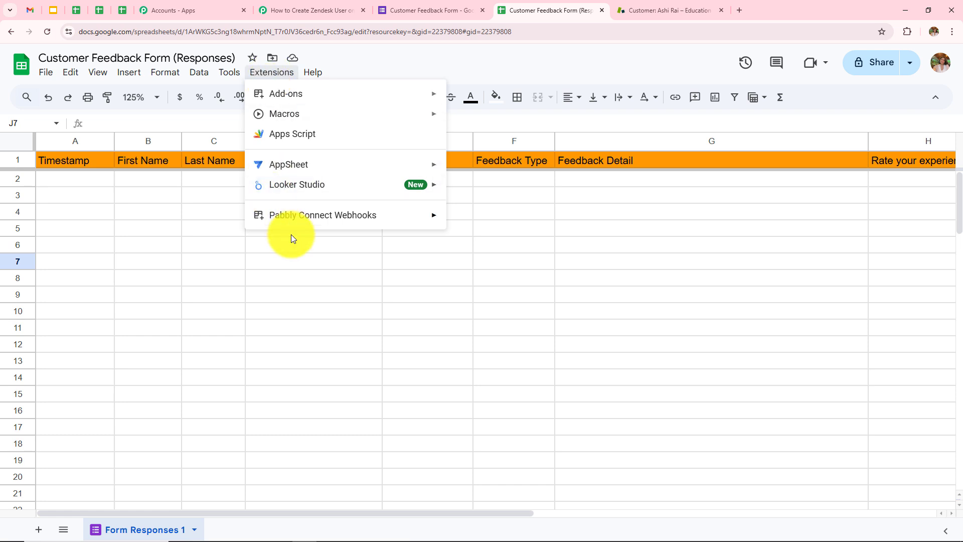
mouse_move(317, 223)
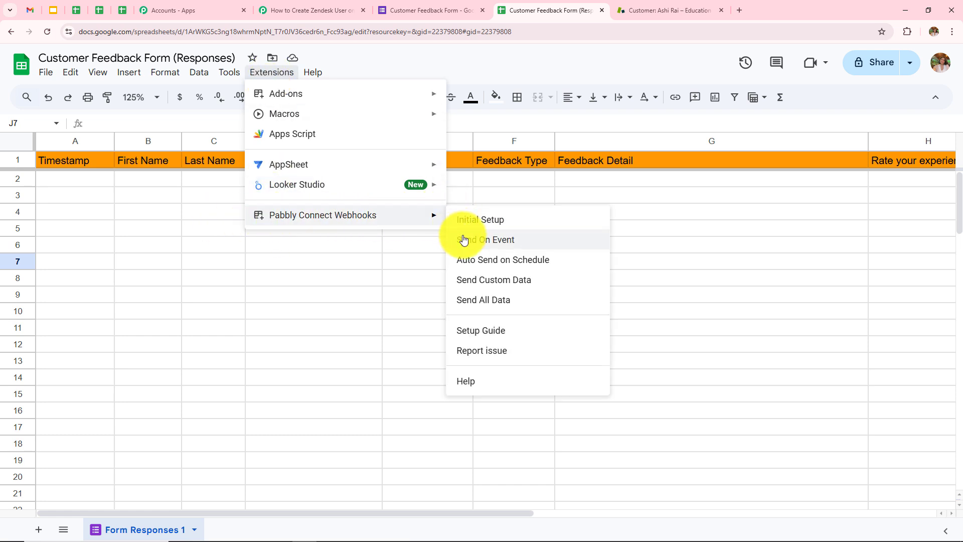
left_click(537, 239)
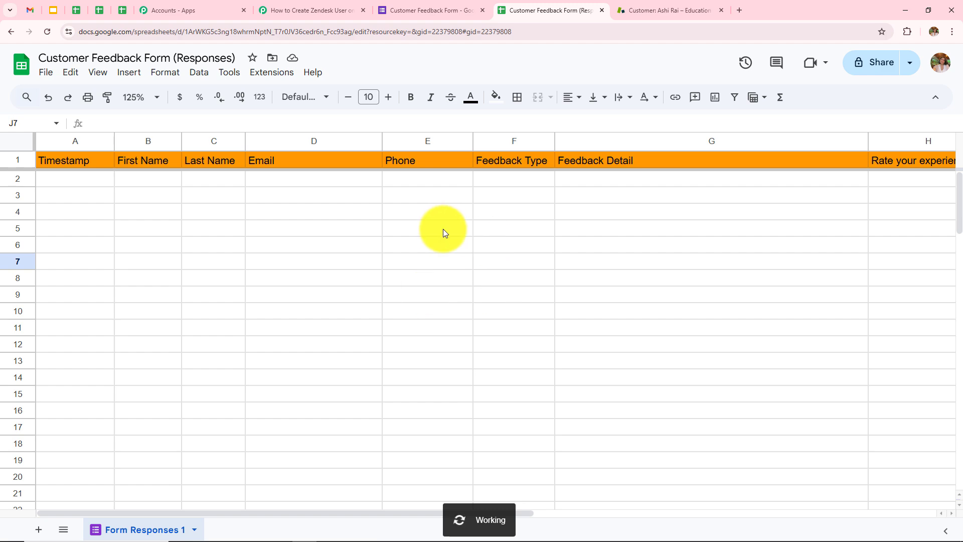
left_click(279, 7)
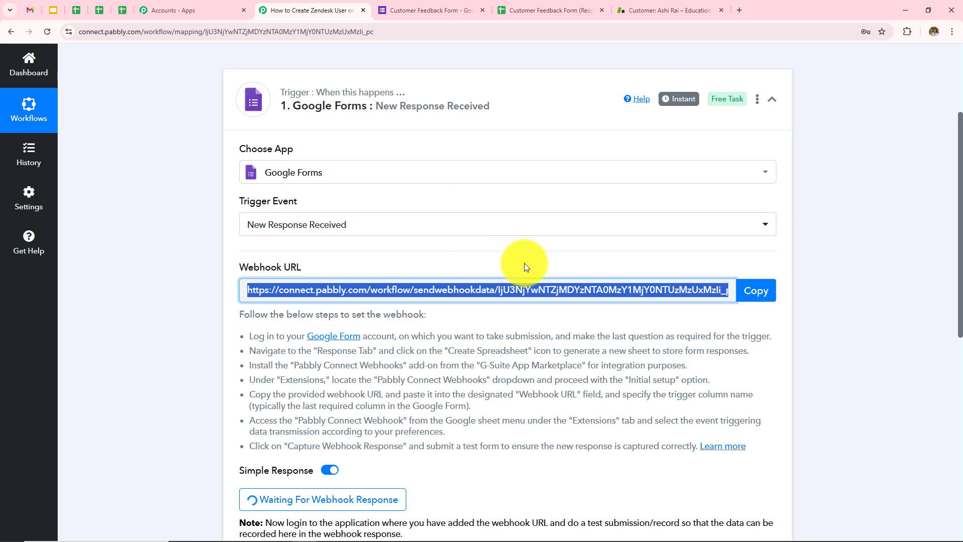
Read the Waiting For Webhook Response note on test submissions, then go to the Customer Feedback Form
scroll(525, 263, "down", 5)
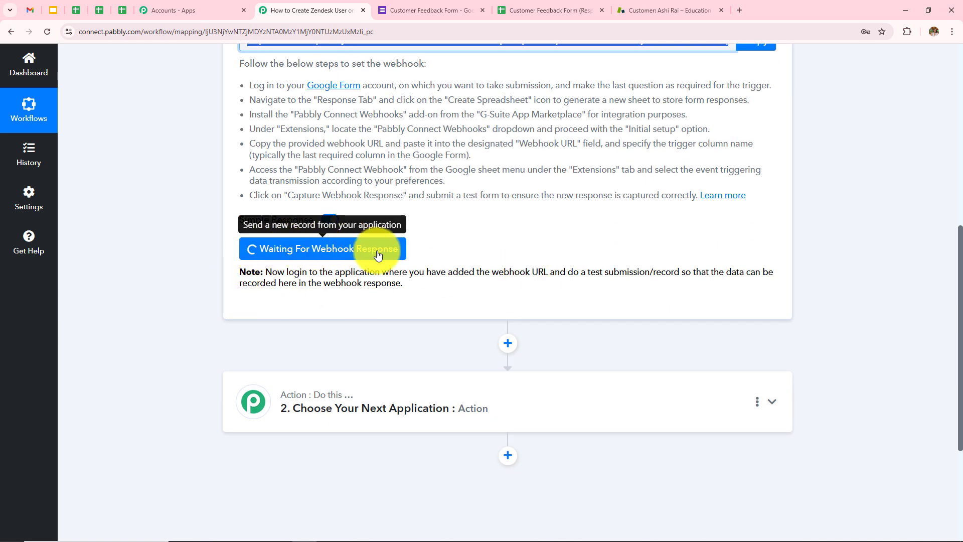
left_click_drag(261, 274, 445, 284)
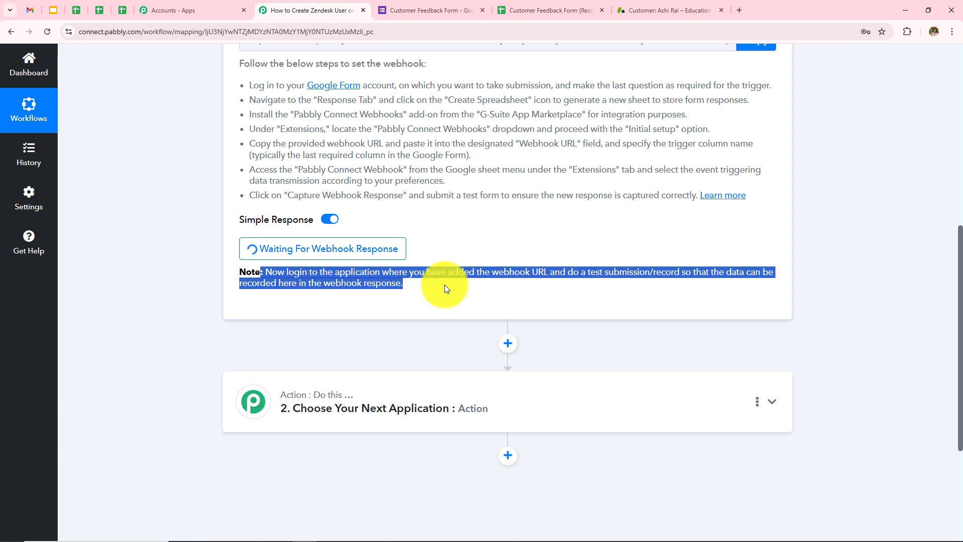
scroll(445, 285, "down", 2)
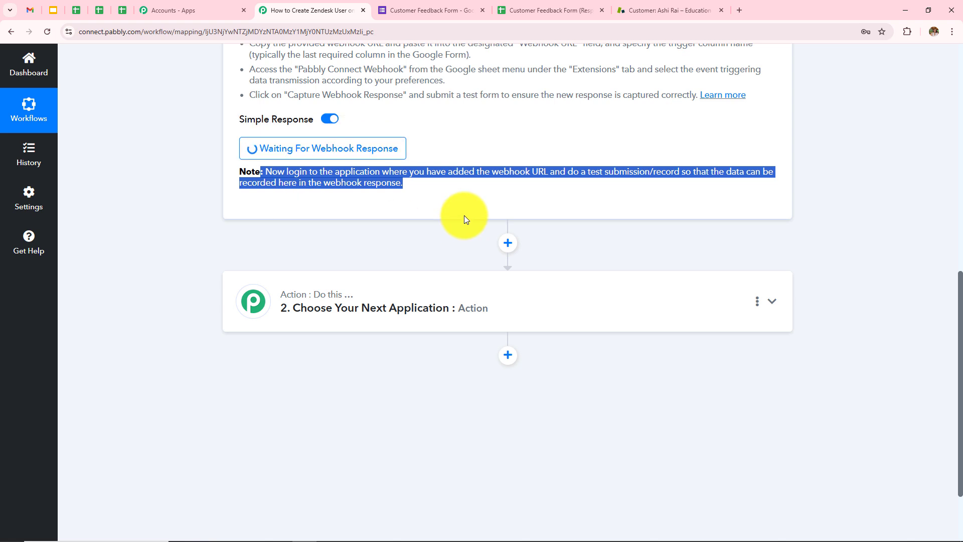
left_click(454, 7)
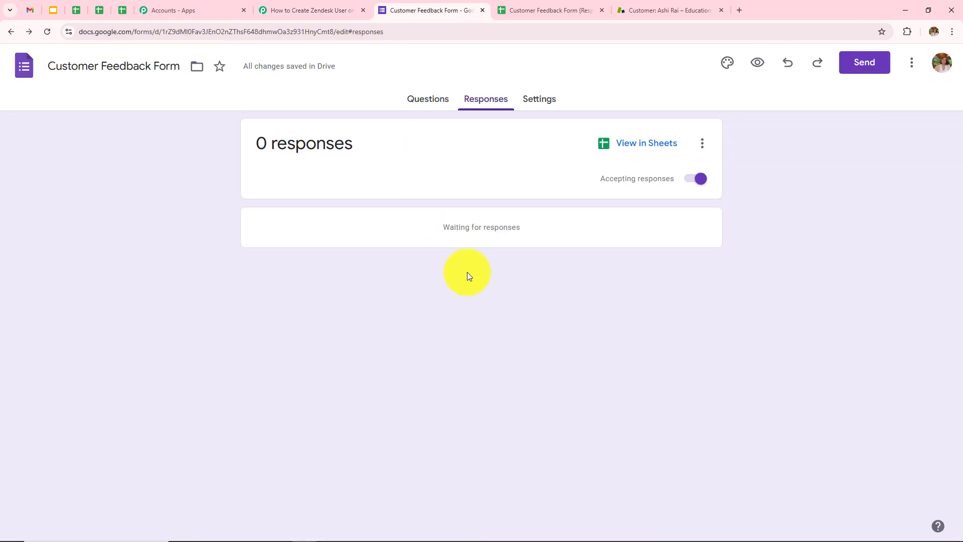
Copy the Customer Feedback Form's public link from the Send dialog and open a blank new tab
left_click(437, 100)
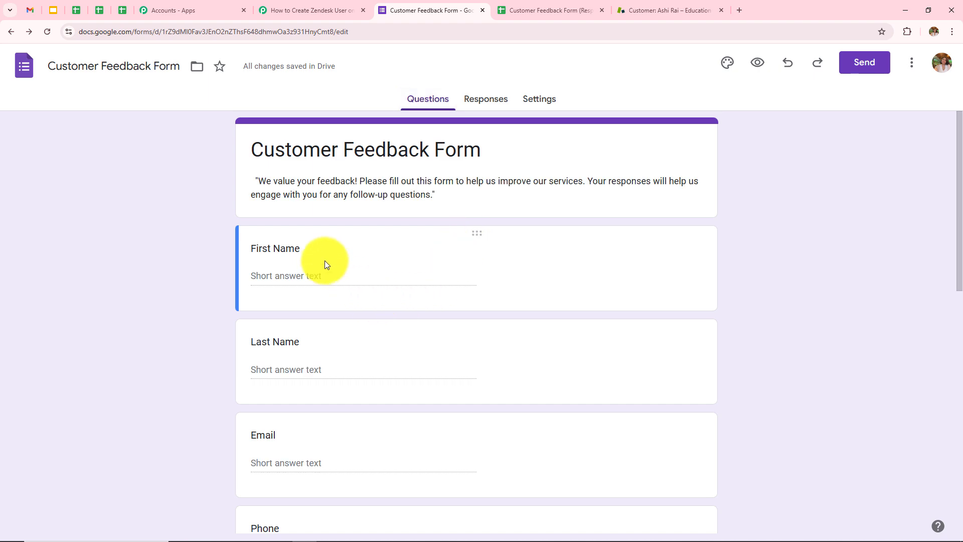
scroll(421, 317, "down", 9)
scroll(422, 315, "up", 7)
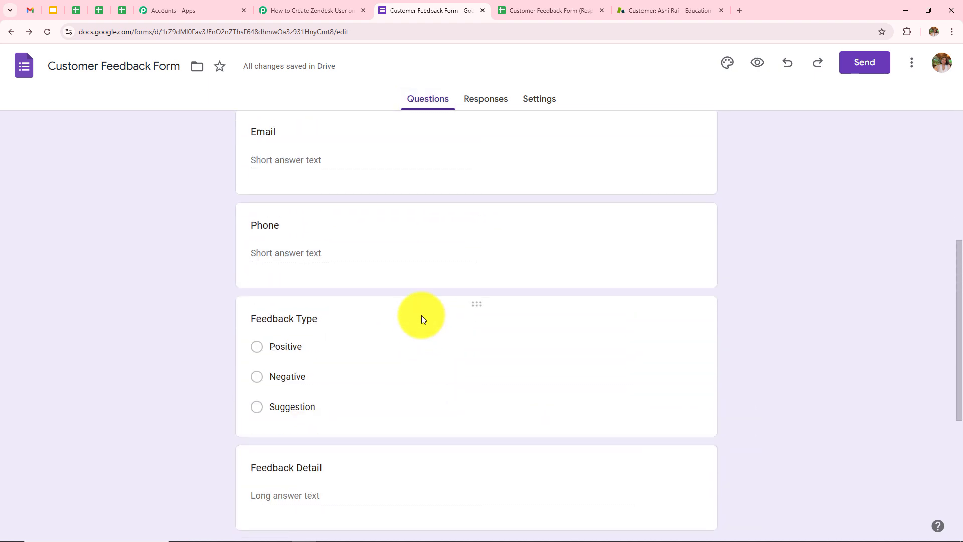
scroll(421, 315, "up", 2)
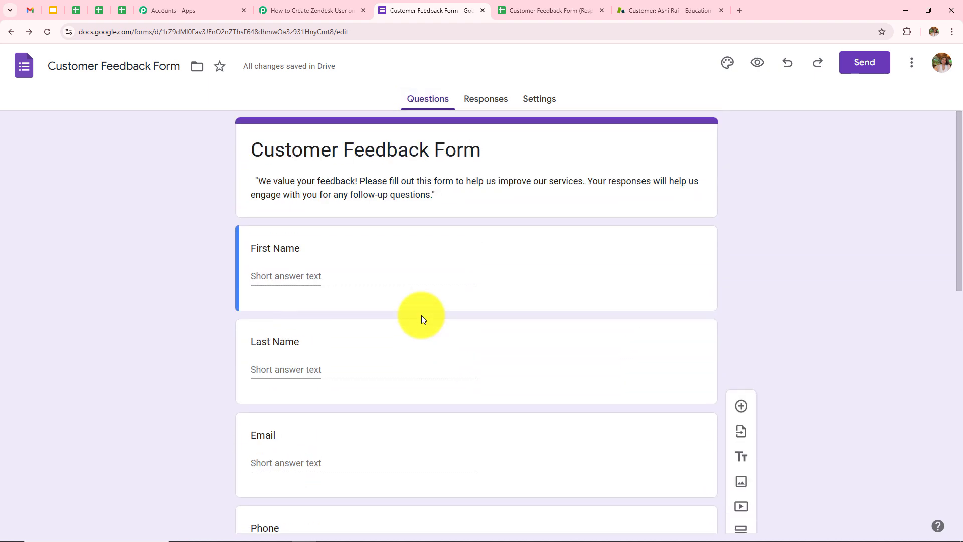
left_click(853, 71)
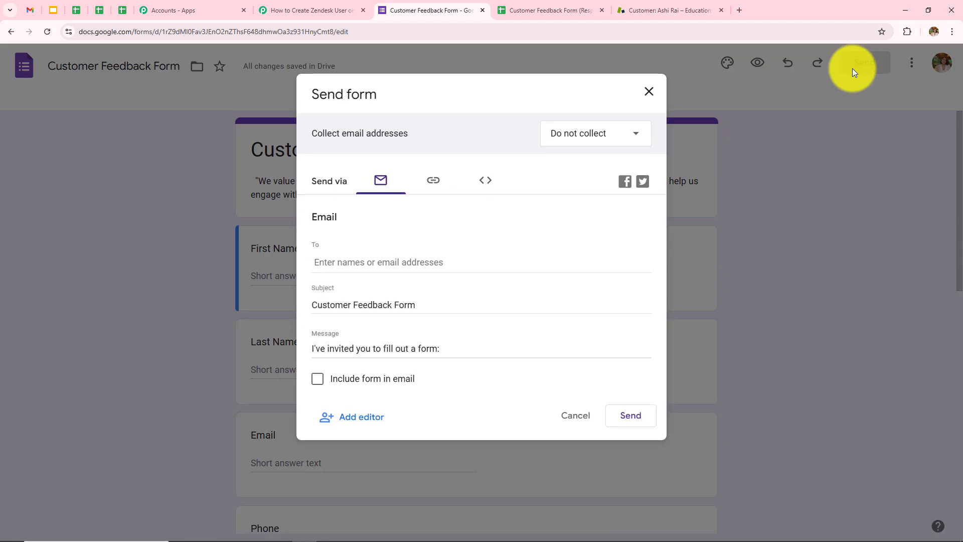
left_click(435, 185)
left_click(613, 279)
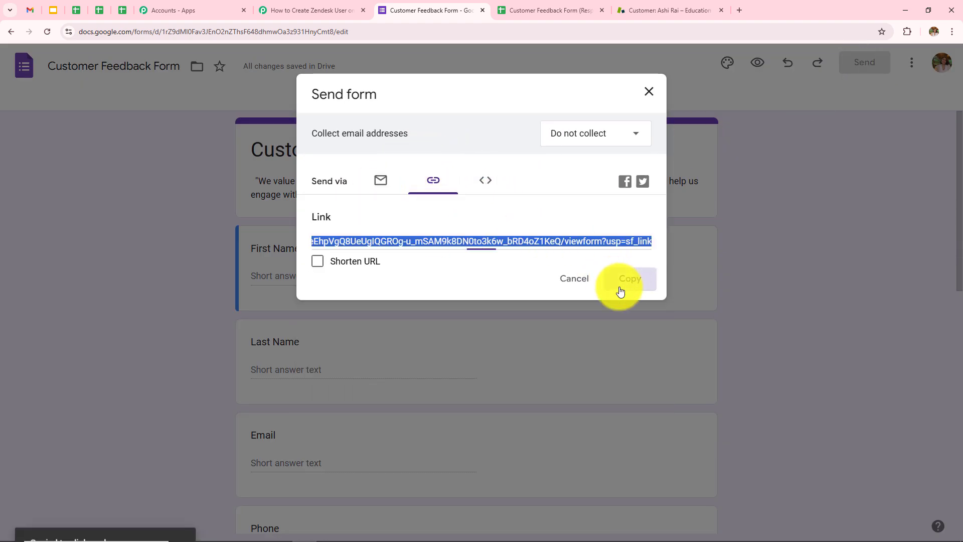
left_click(648, 91)
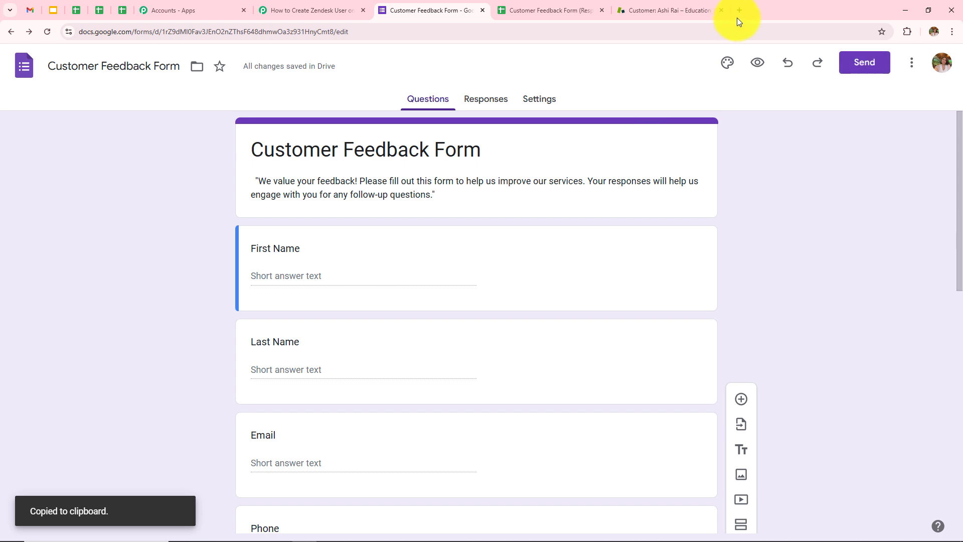
left_click(739, 11)
left_click(440, 32)
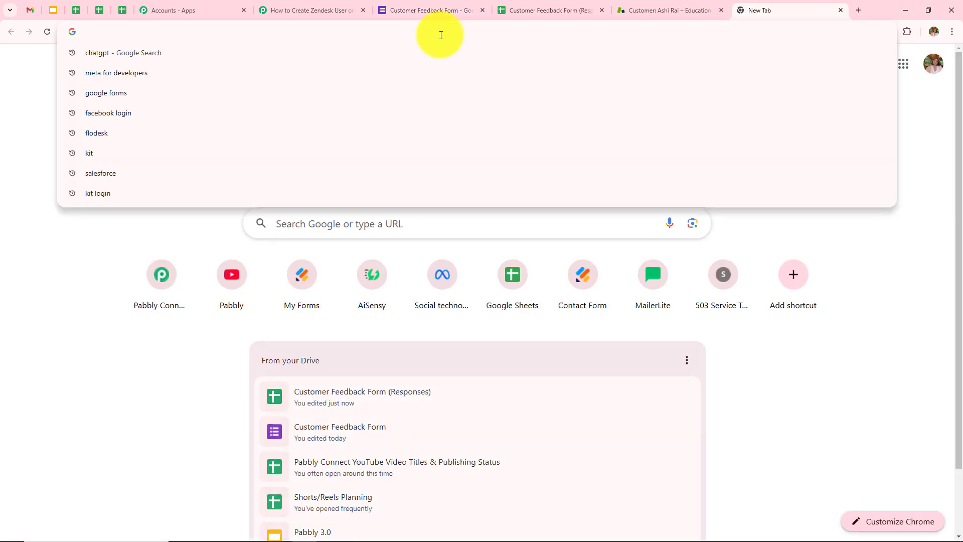
Load the live form from the copied link and submit a test response with Positive feedback rated 5
key("ctrl+v")
key("Return")
scroll(295, 269, "down", 3)
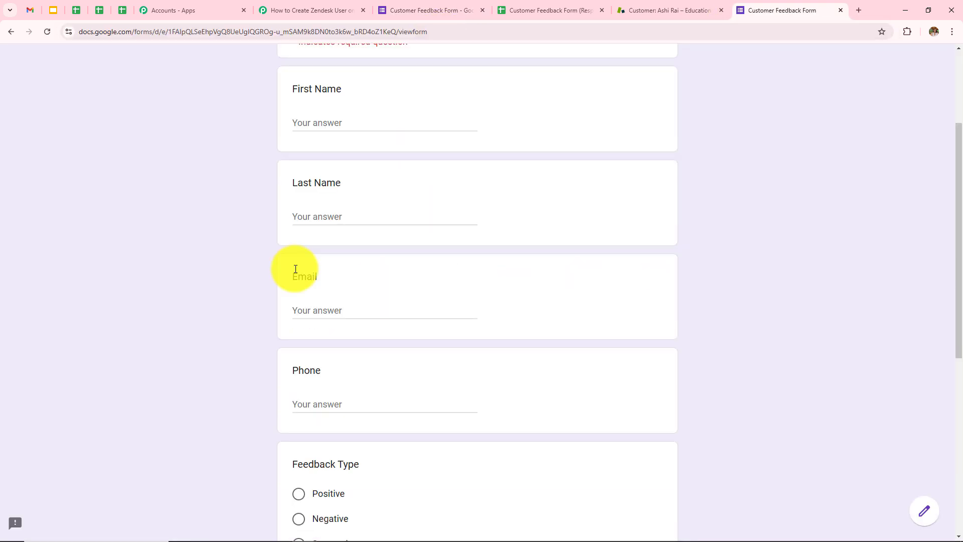
scroll(432, 251, "down", 6)
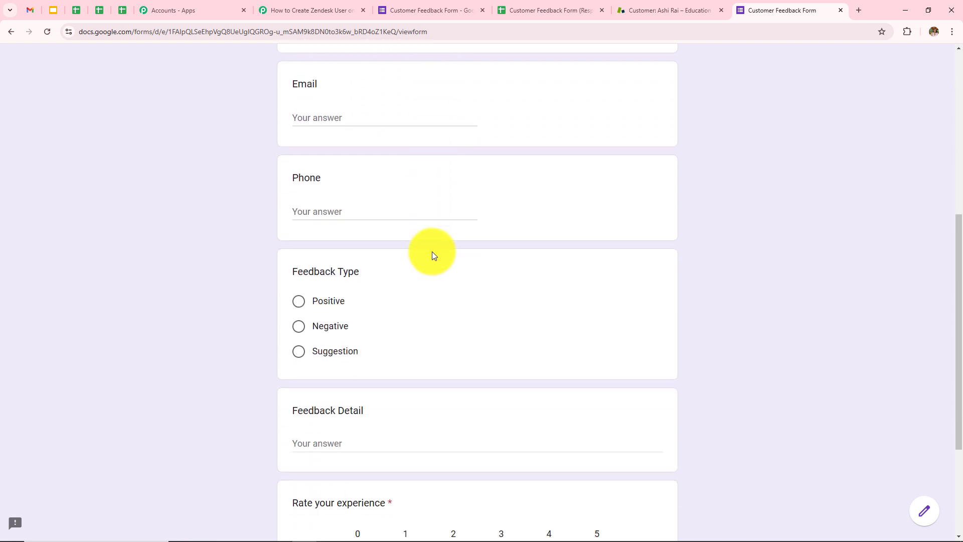
scroll(432, 252, "up", 5)
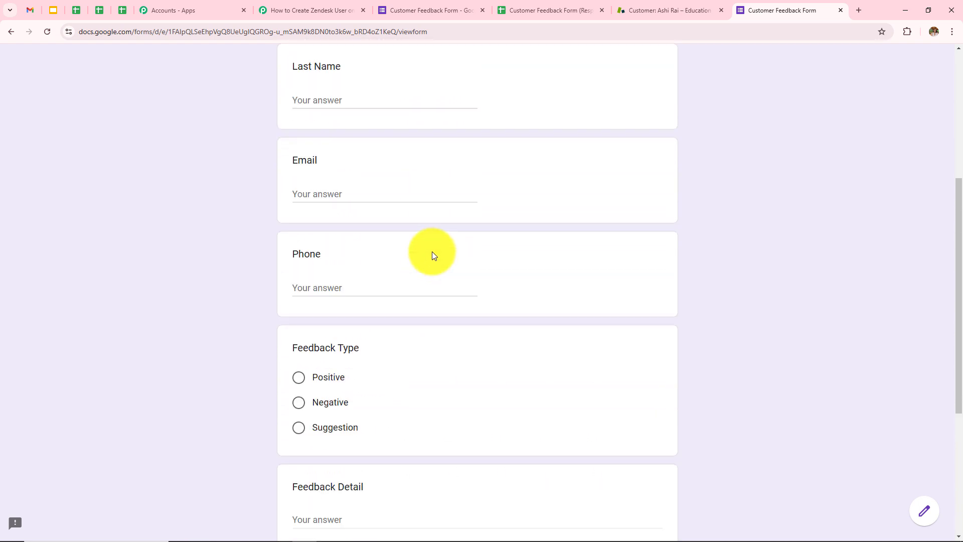
scroll(432, 252, "up", 1)
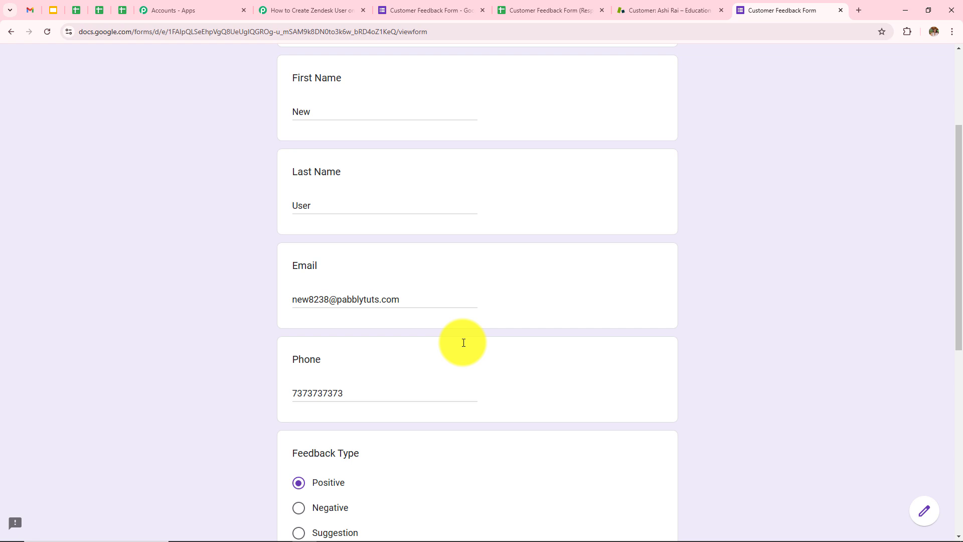
scroll(463, 342, "down", 4)
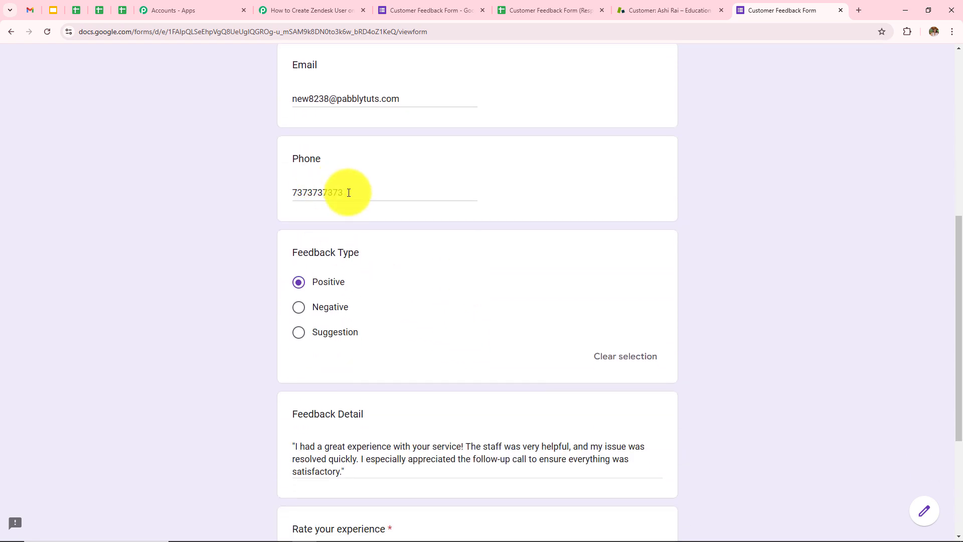
scroll(357, 289, "down", 2)
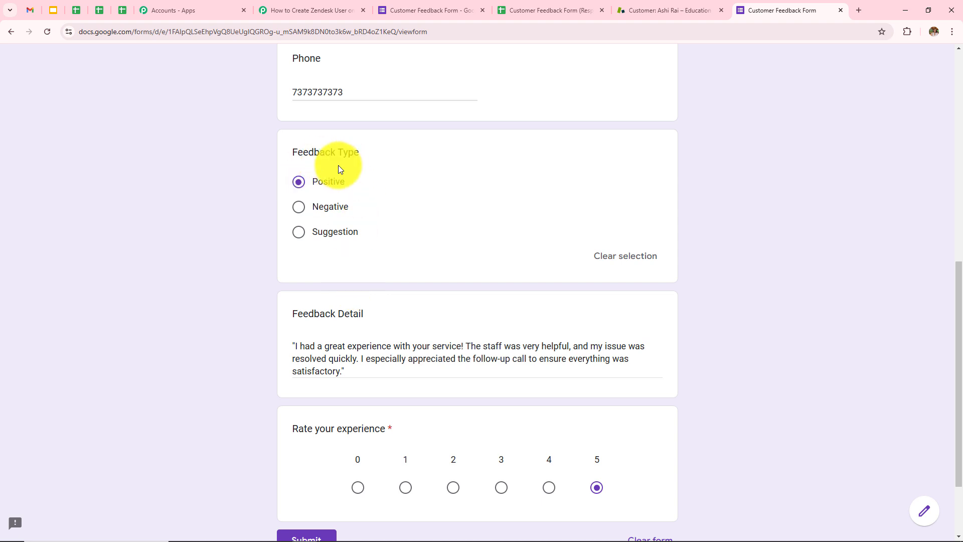
scroll(329, 376, "down", 1)
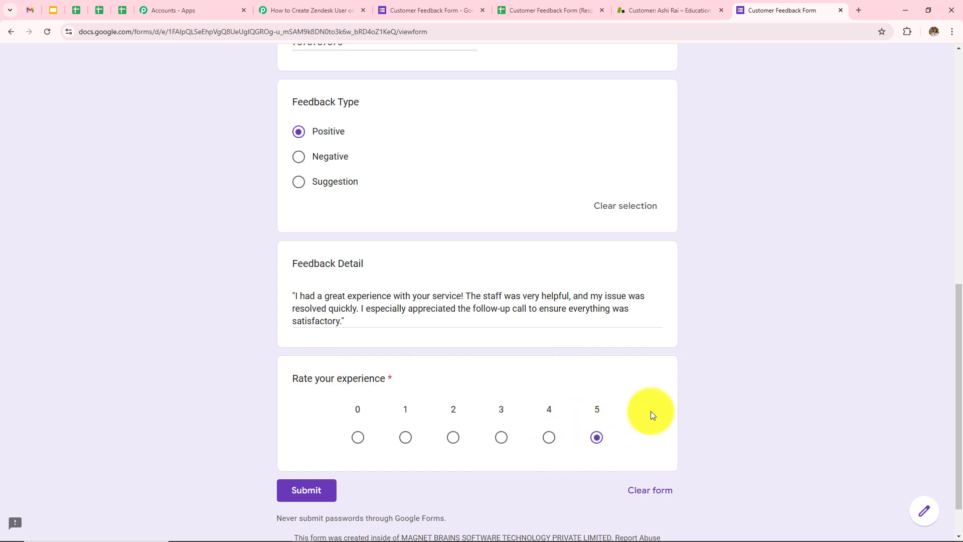
scroll(625, 341, "down", 2)
left_click(308, 448)
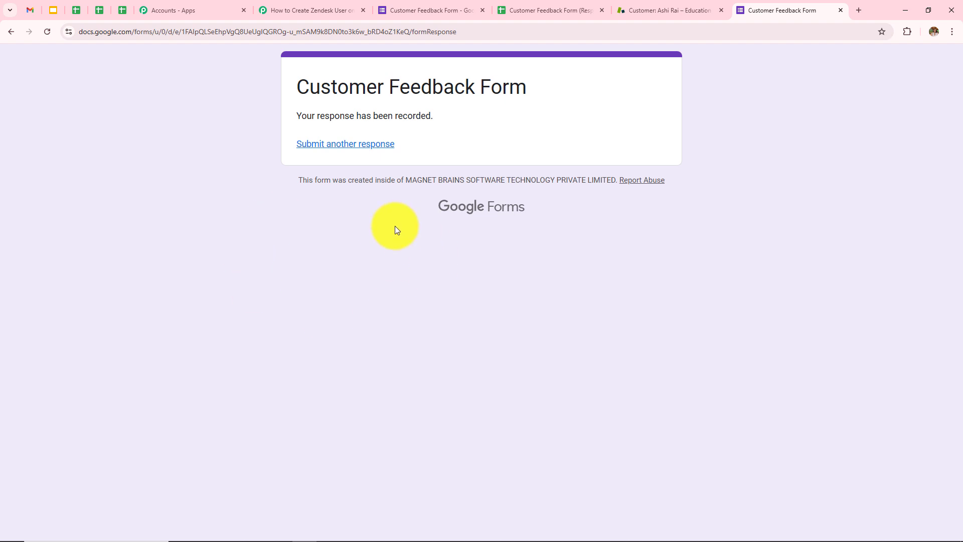
left_click(547, 5)
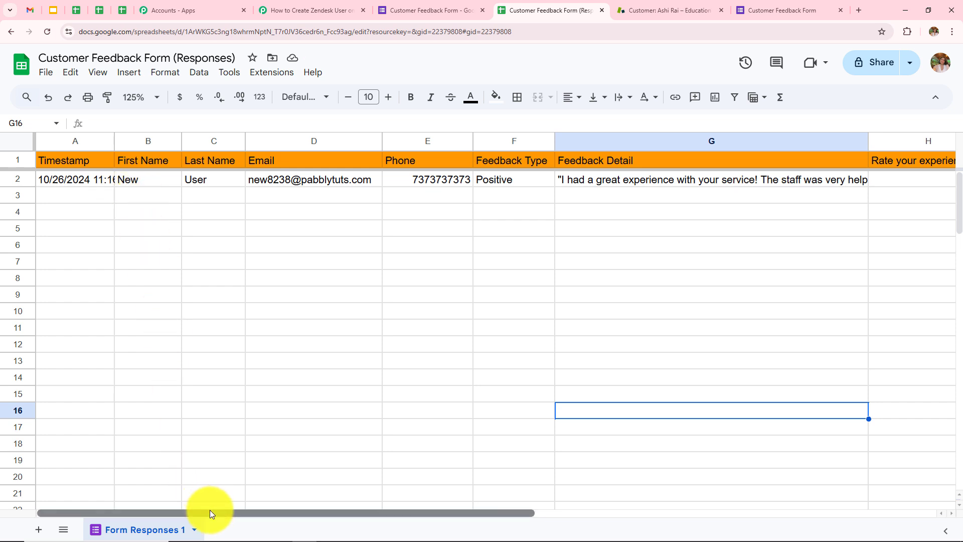
Scroll the Responses sheet right to see row 2's test response, through the rating of 5 in column H
left_click_drag(209, 509, 374, 522)
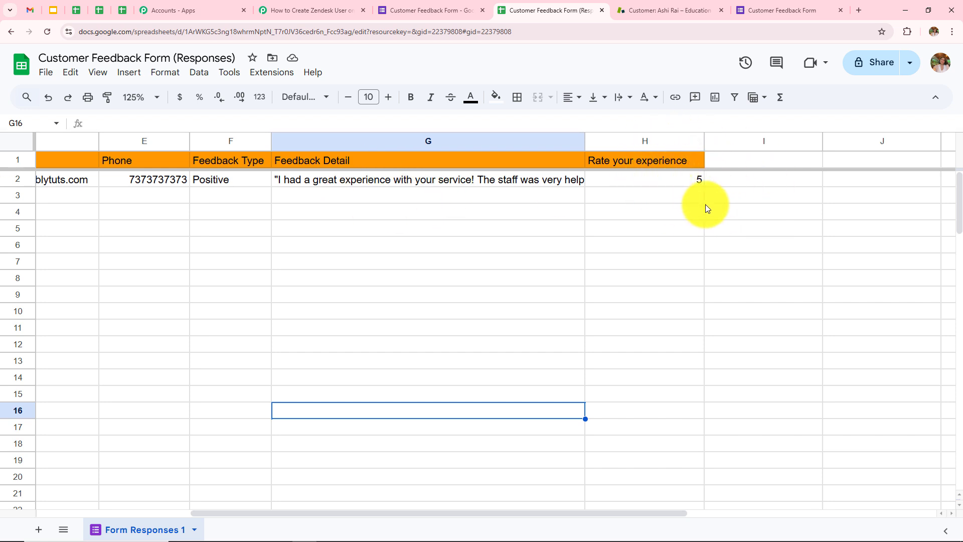
Return to the Pabbly Connect workflow and scroll through the trigger's Response Received data
left_click(298, 5)
scroll(468, 279, "down", 2)
scroll(467, 281, "up", 3)
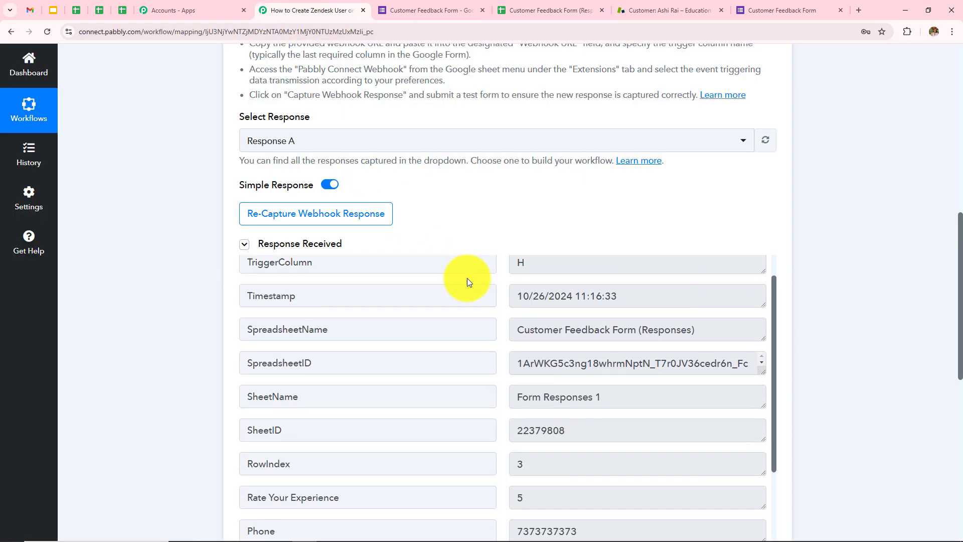
scroll(502, 209, "down", 3)
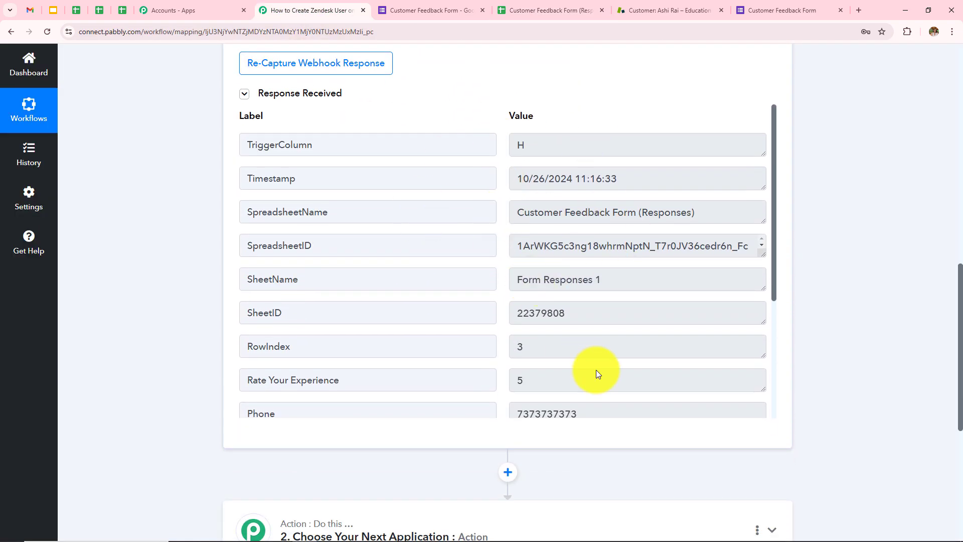
scroll(596, 370, "down", 4)
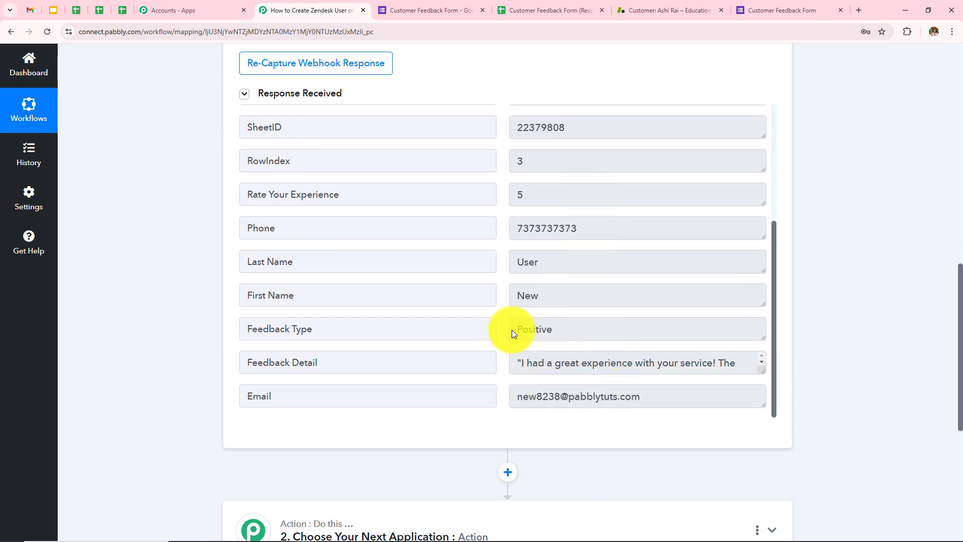
Check the captured First Name New, Last Name User and Email values
left_click(560, 299)
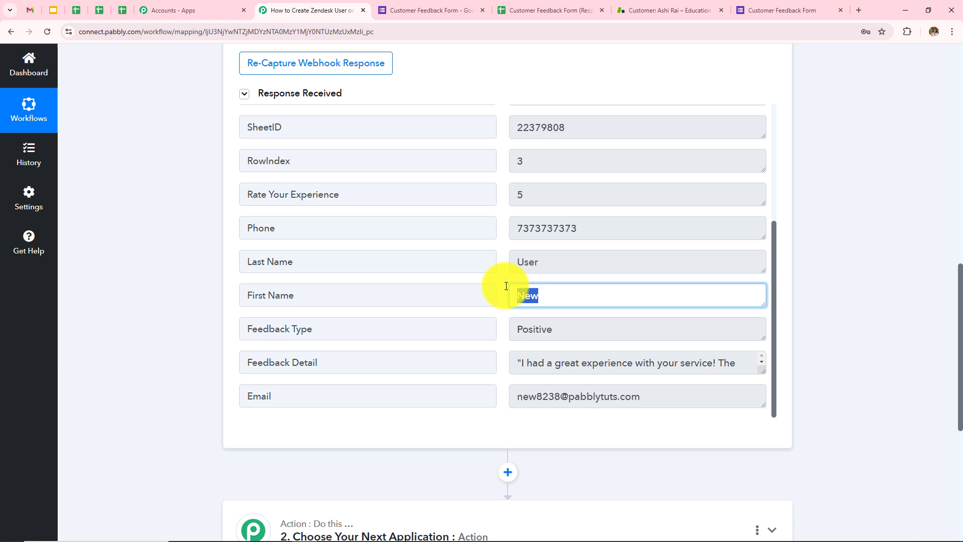
left_click(555, 260)
scroll(577, 301, "up", 1)
scroll(574, 289, "up", 4)
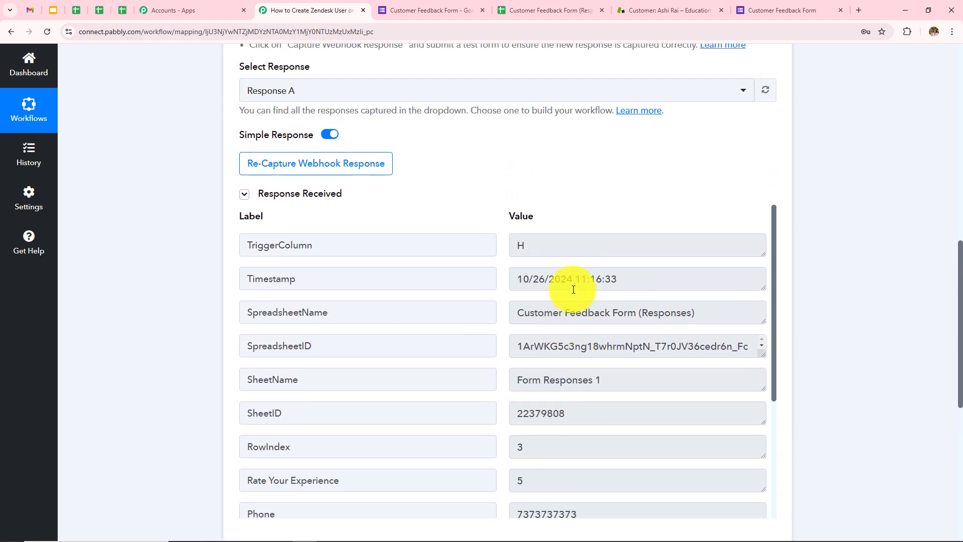
scroll(552, 266, "down", 6)
left_click(638, 296)
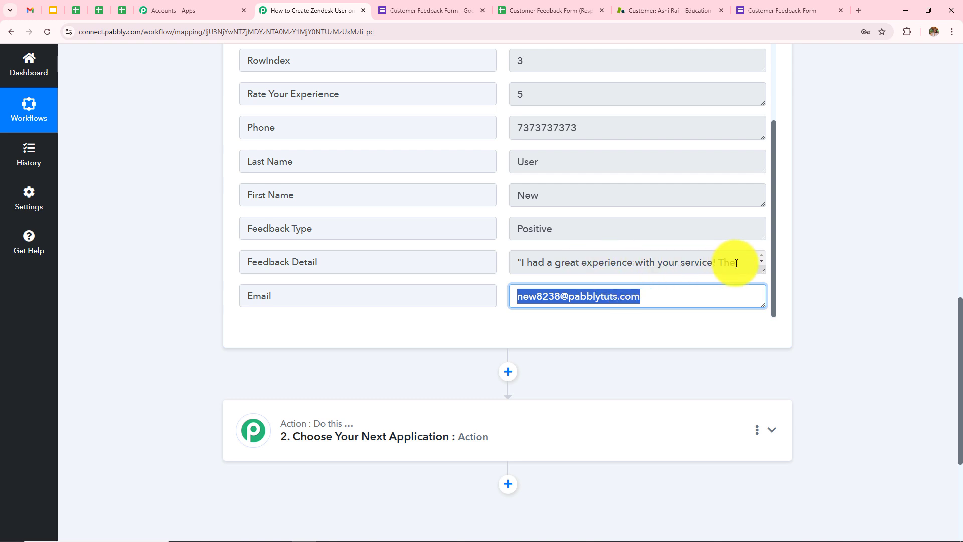
Scroll back through the Response Received list, then down to the action step
scroll(495, 263, "up", 2)
scroll(495, 263, "up", 3)
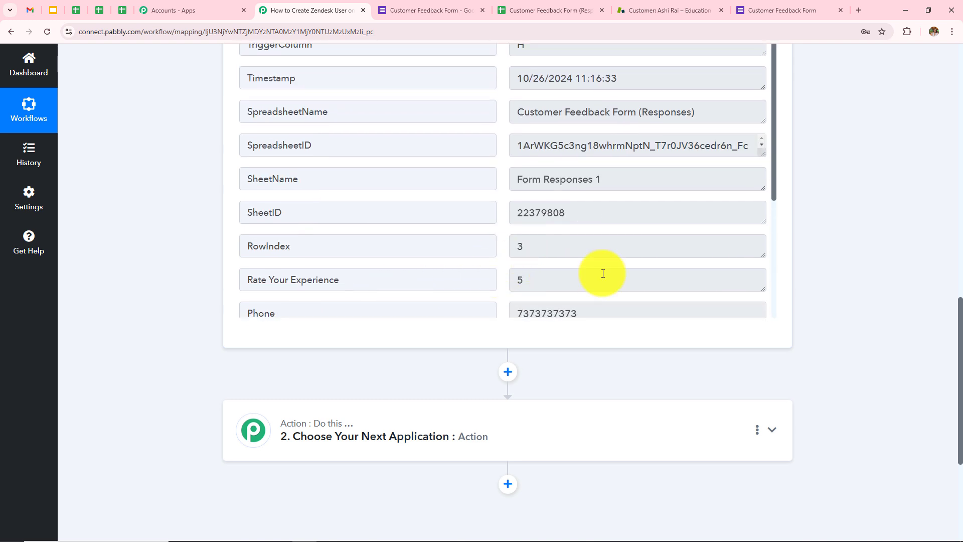
scroll(727, 269, "up", 1)
scroll(811, 252, "up", 3)
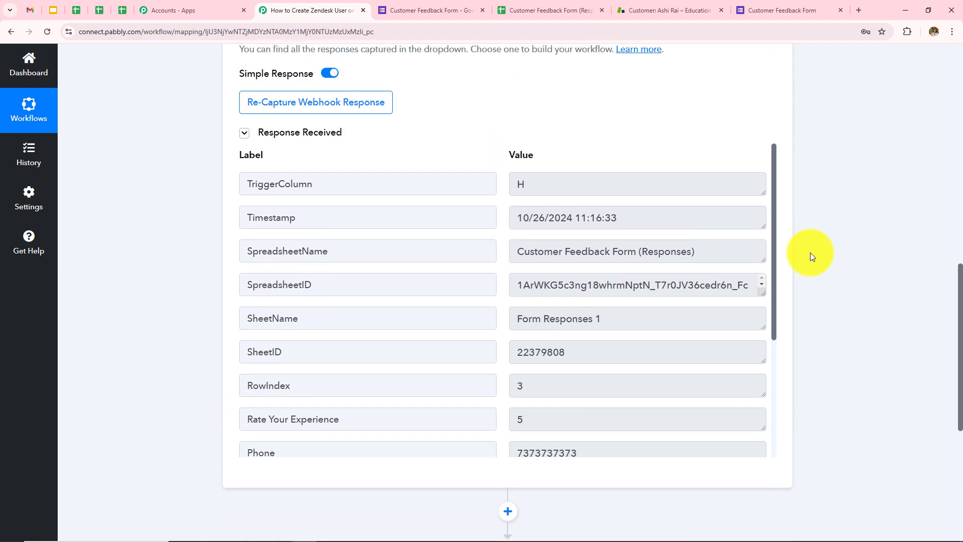
scroll(583, 397, "up", 2)
scroll(573, 396, "down", 3)
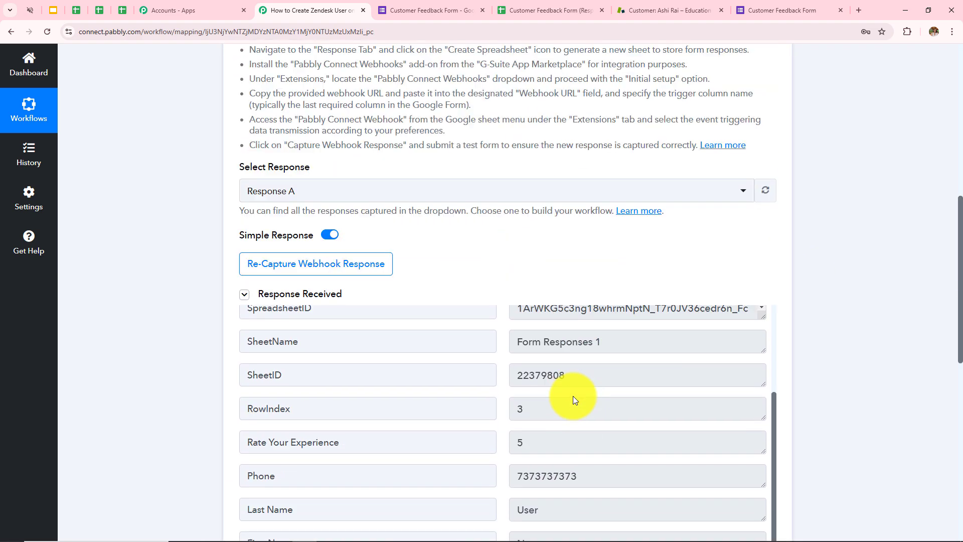
scroll(570, 414, "up", 3)
scroll(535, 286, "up", 1)
scroll(536, 291, "up", 3)
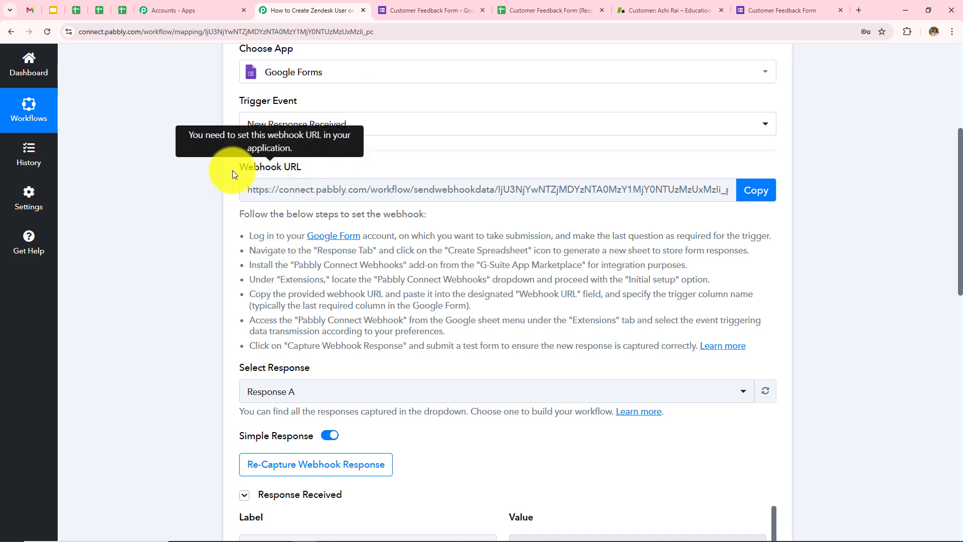
scroll(398, 318, "up", 1)
scroll(404, 320, "down", 1)
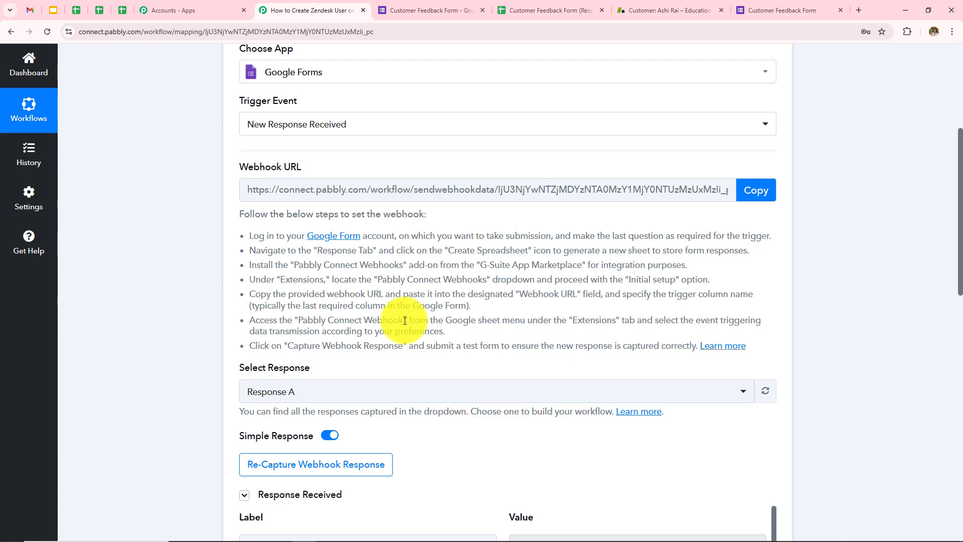
scroll(405, 320, "down", 7)
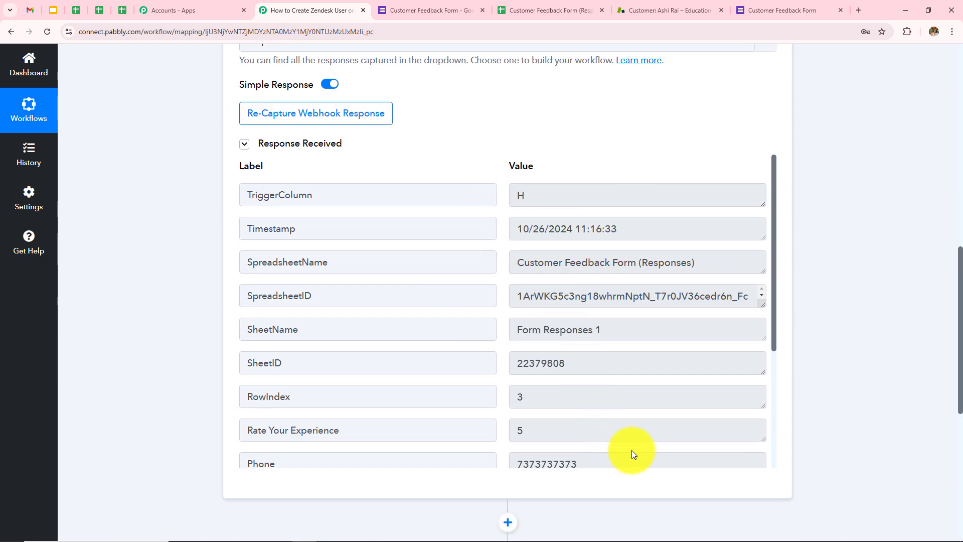
scroll(886, 236, "down", 6)
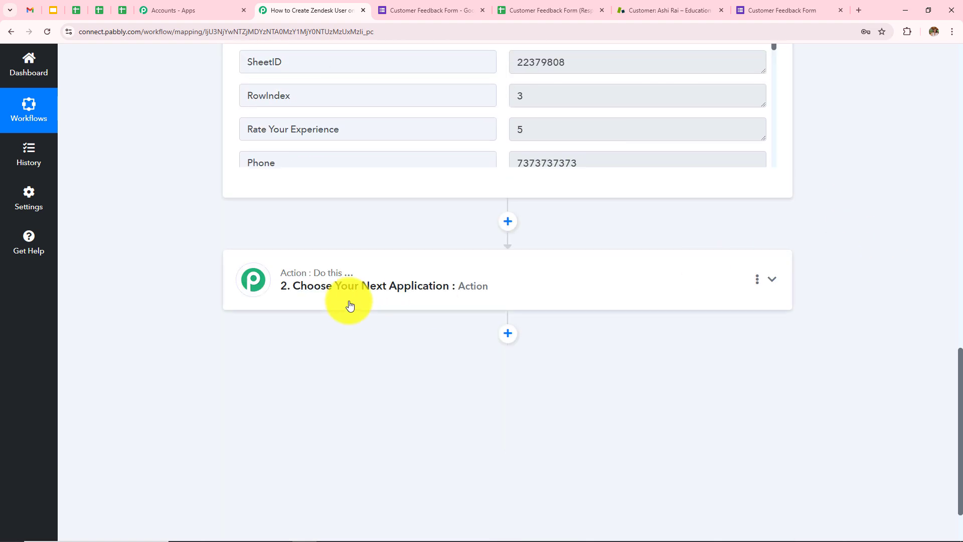
Set the second step's action app to Zendesk
left_click(439, 302)
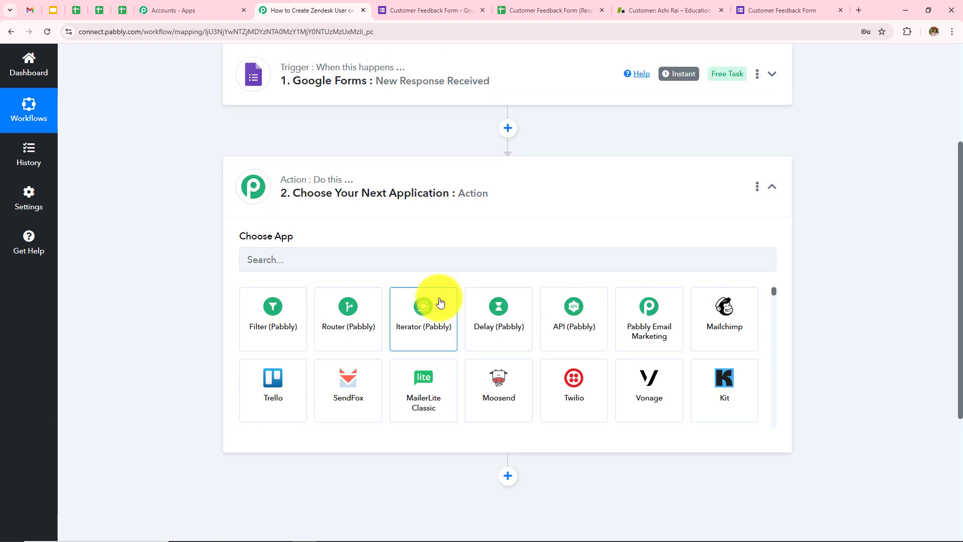
left_click(332, 260)
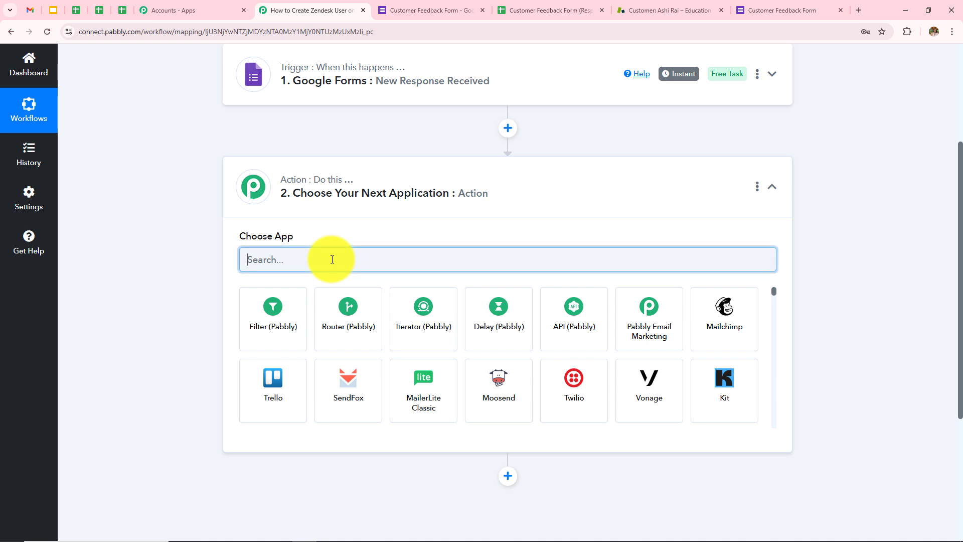
type("Zende")
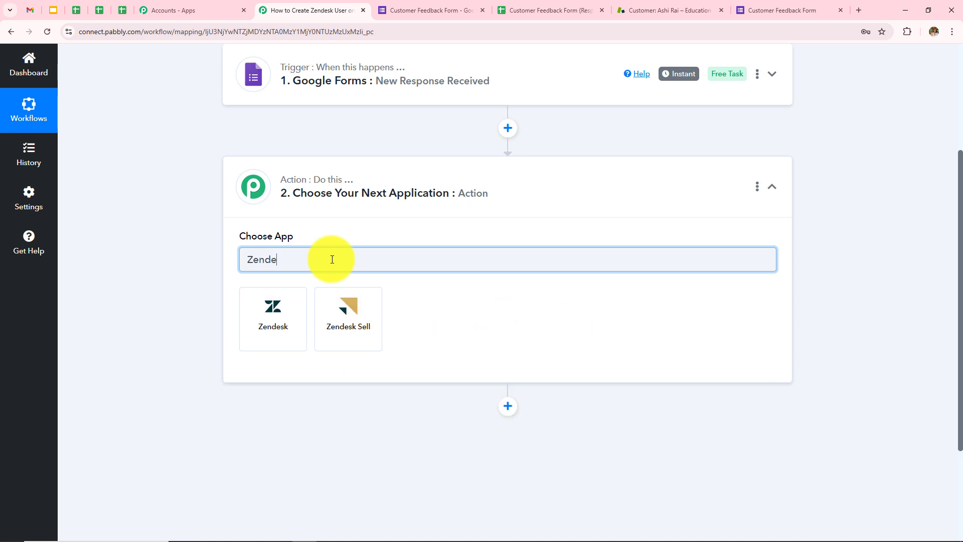
left_click(262, 332)
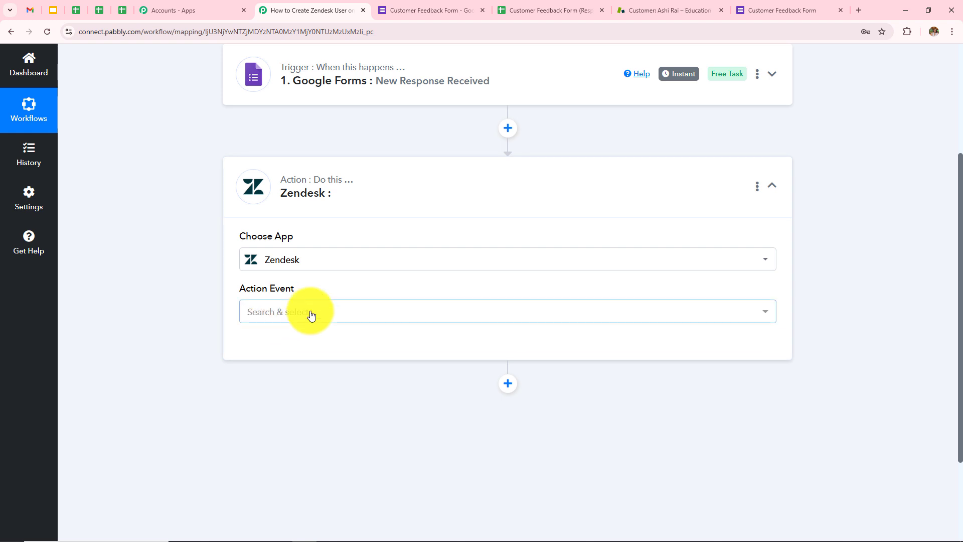
Choose Zendesk's Create User action event and bring up the account-connection panel
left_click(310, 313)
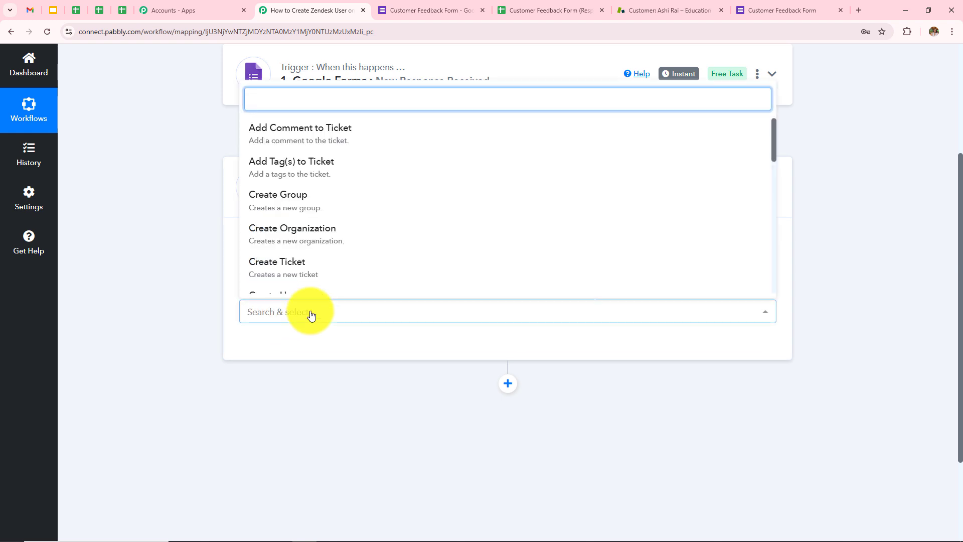
type("cre")
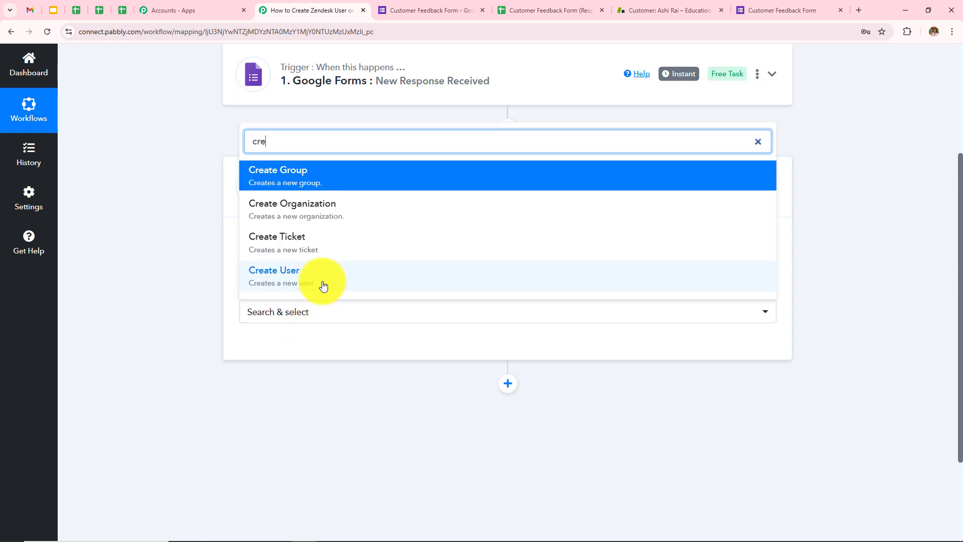
left_click(322, 281)
left_click(284, 354)
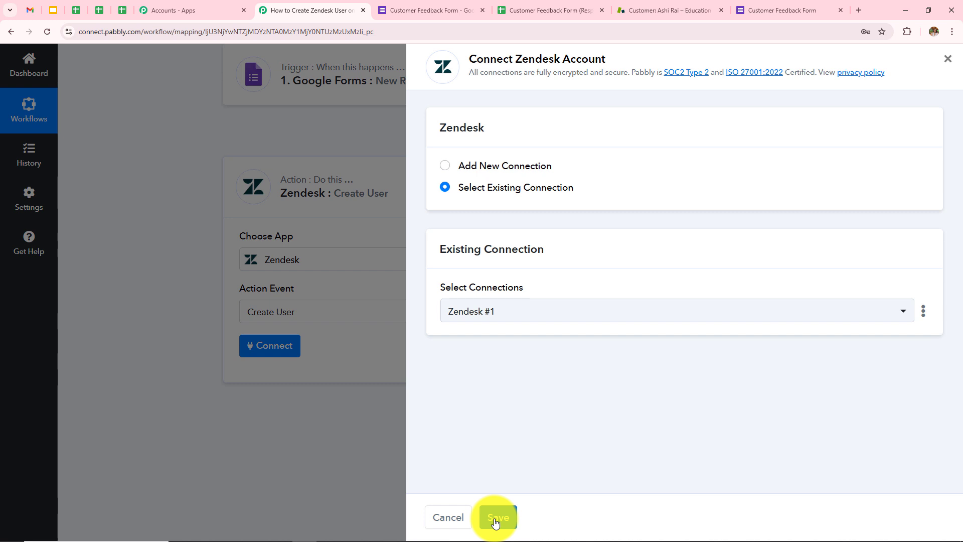
Start a new Zendesk #2 connection with Add New Connection
left_click(444, 166)
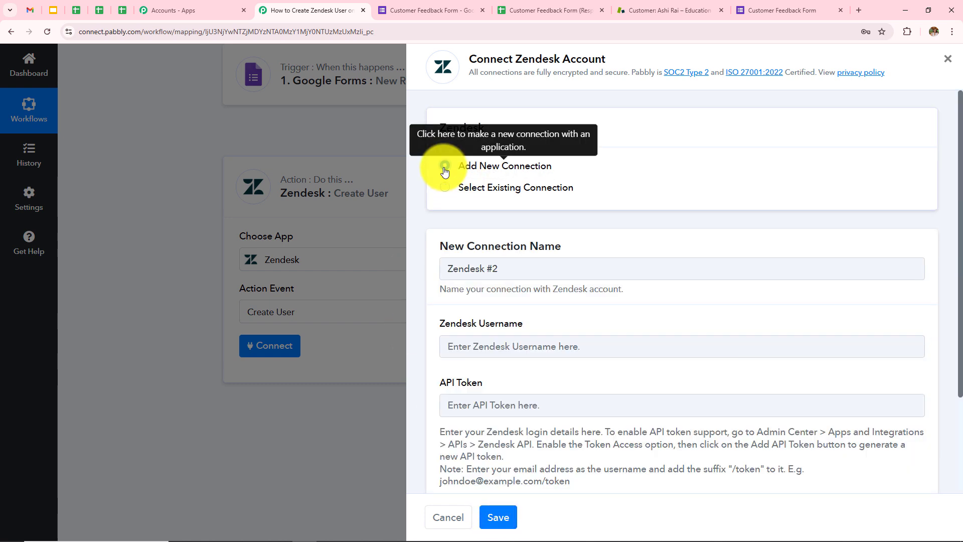
scroll(565, 305, "down", 3)
scroll(565, 305, "up", 3)
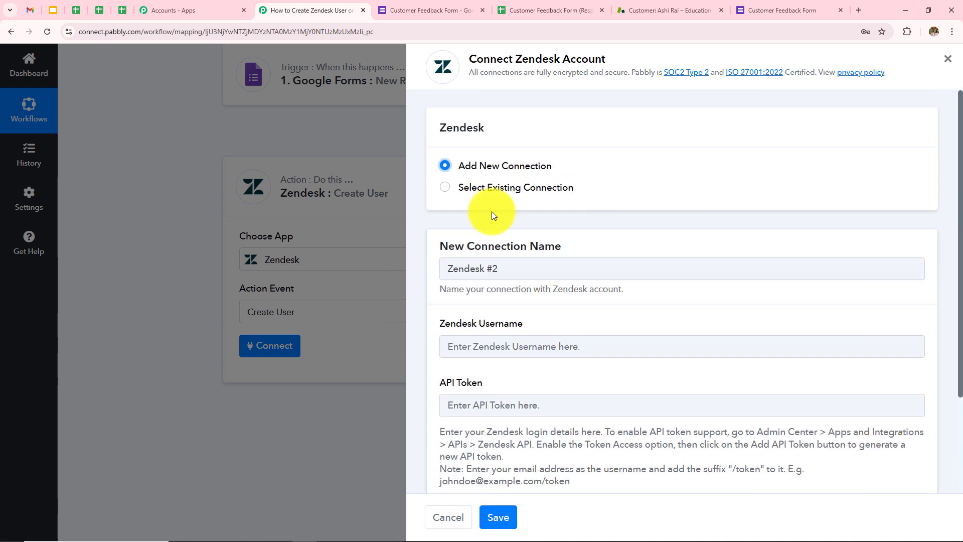
scroll(622, 298, "down", 3)
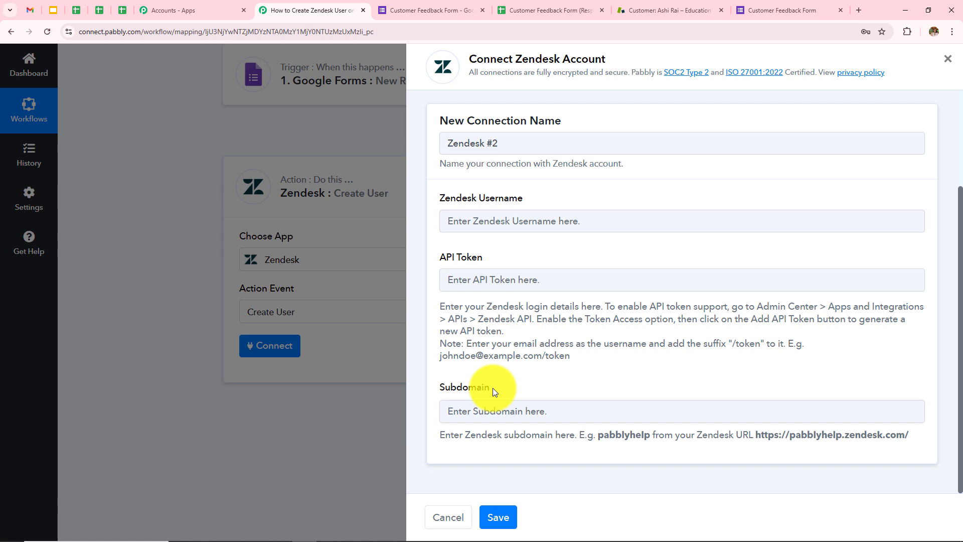
Paste the Zendesk username with /token, then move to the API Token field
left_click(574, 227)
key("ctrl+v")
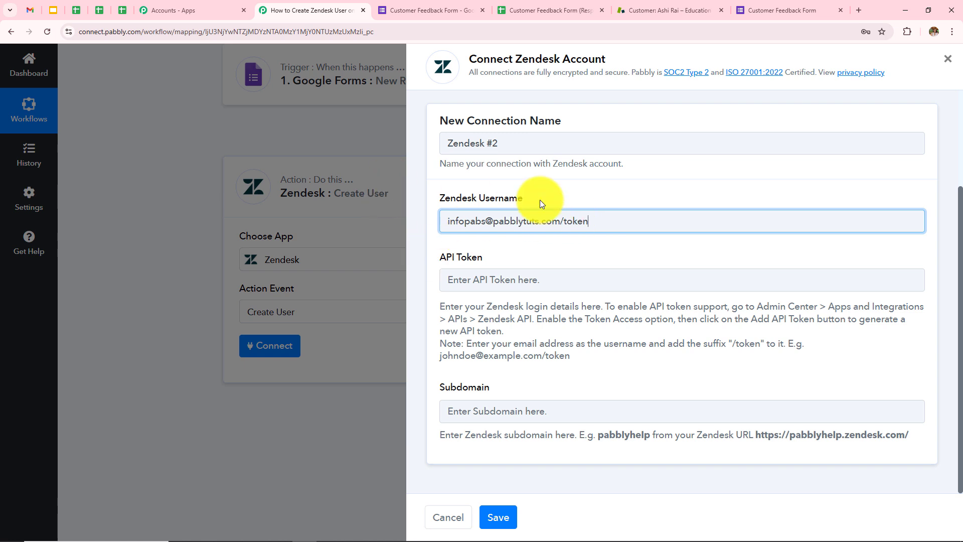
left_click(469, 276)
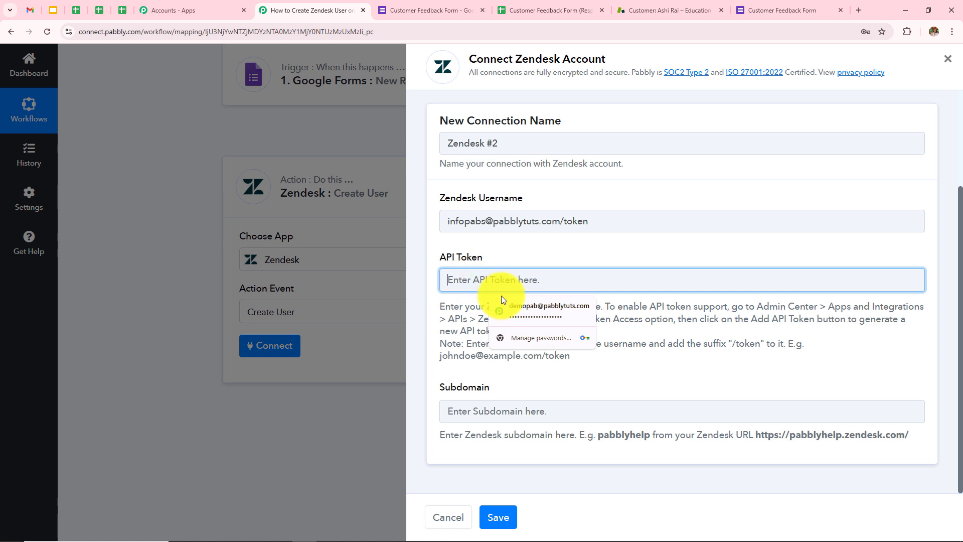
left_click_drag(441, 389, 499, 389)
left_click(546, 387)
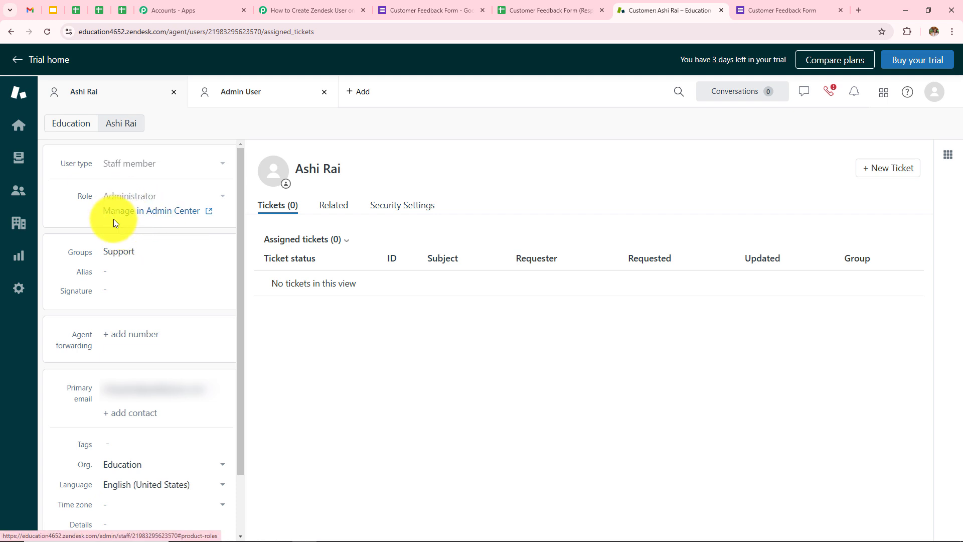
In Admin Center's Apps and integrations > Zendesk API settings, add a new API token and copy it
left_click(124, 213)
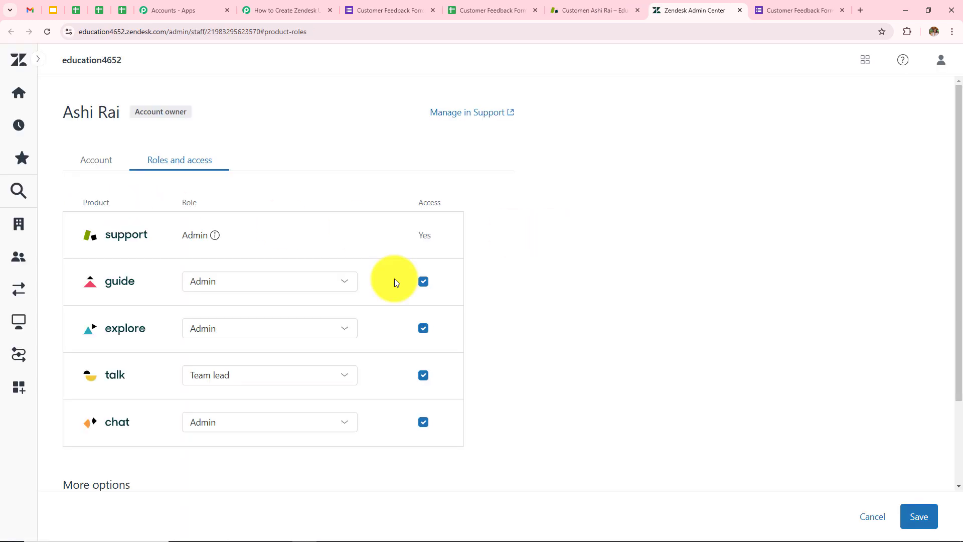
left_click(16, 389)
scroll(64, 404, "down", 5)
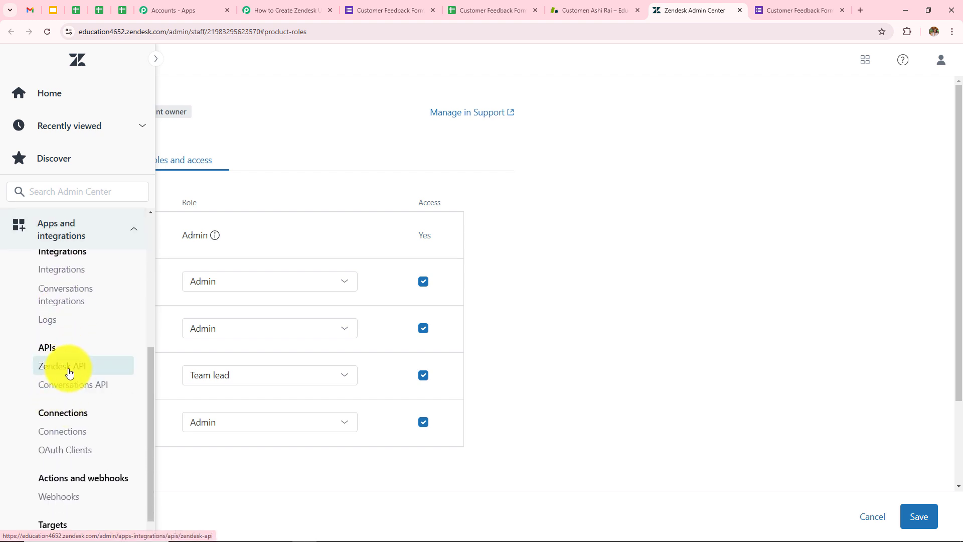
left_click(67, 368)
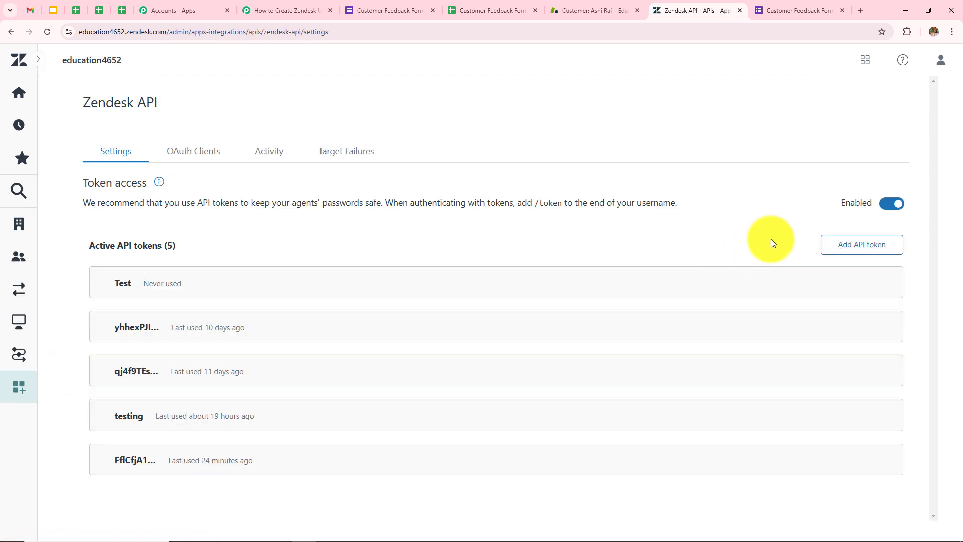
left_click(868, 246)
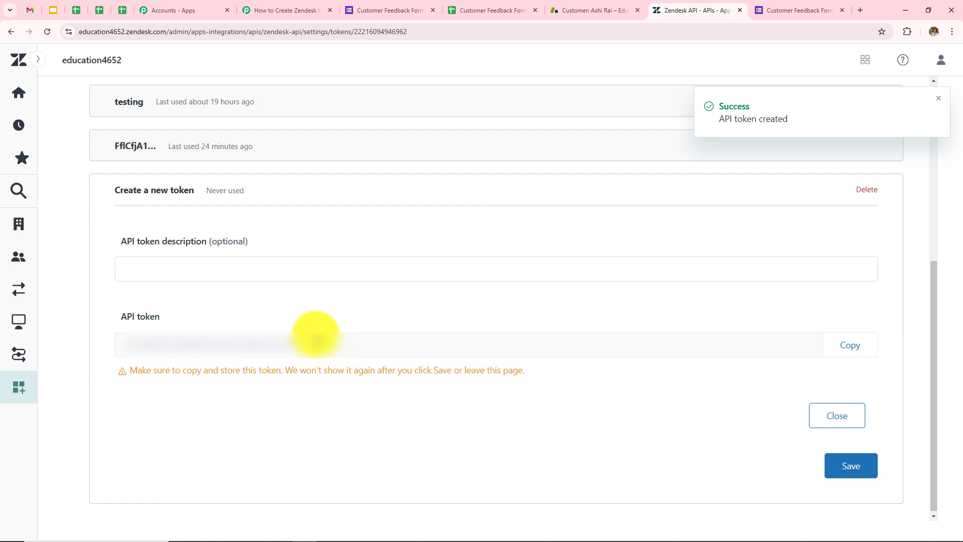
left_click(850, 347)
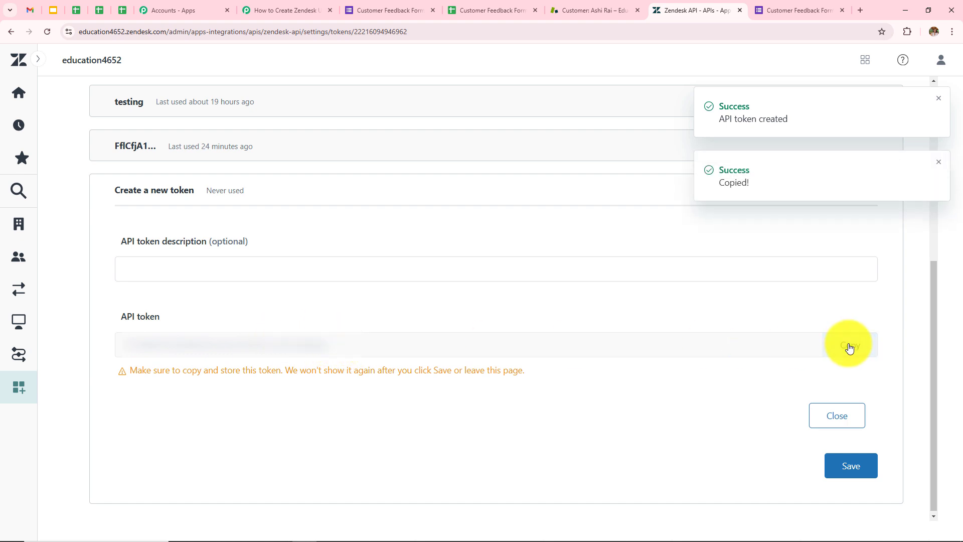
Paste the new API token and the Zendesk site address into the connection form
left_click(277, 11)
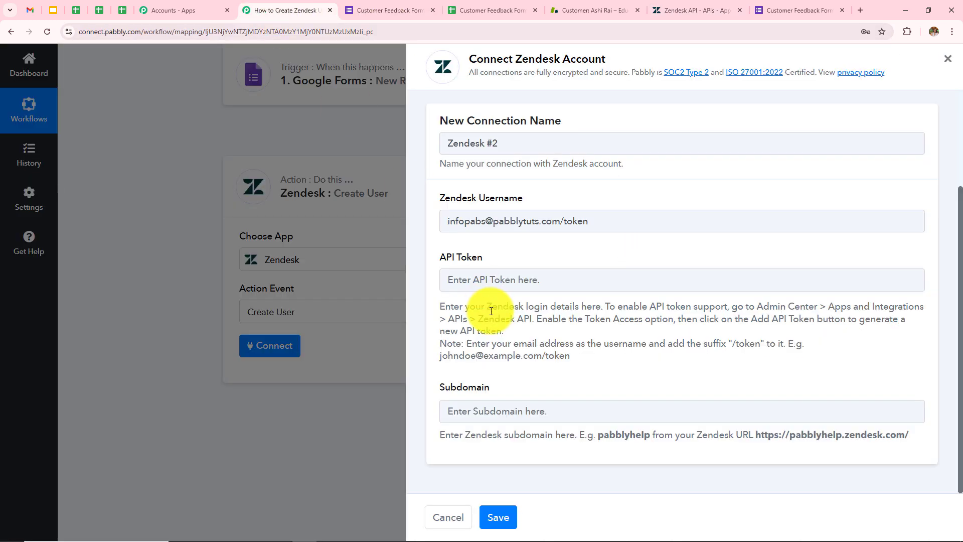
left_click(563, 282)
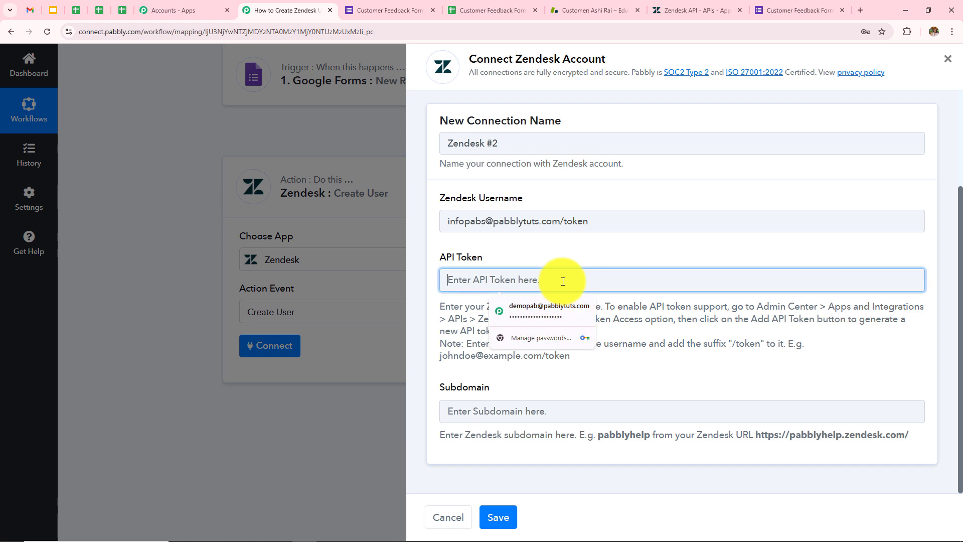
key("ctrl+v")
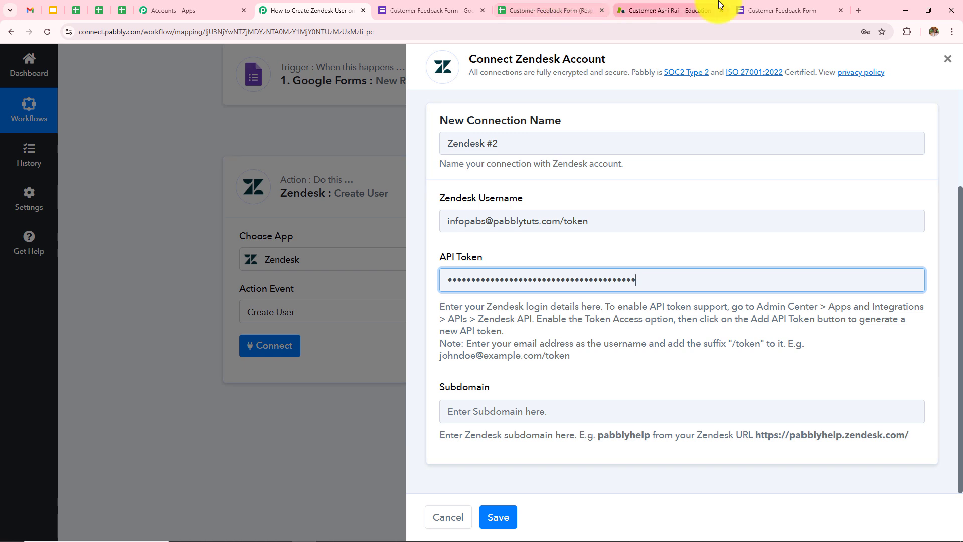
left_click(675, 7)
key("ctrl+l")
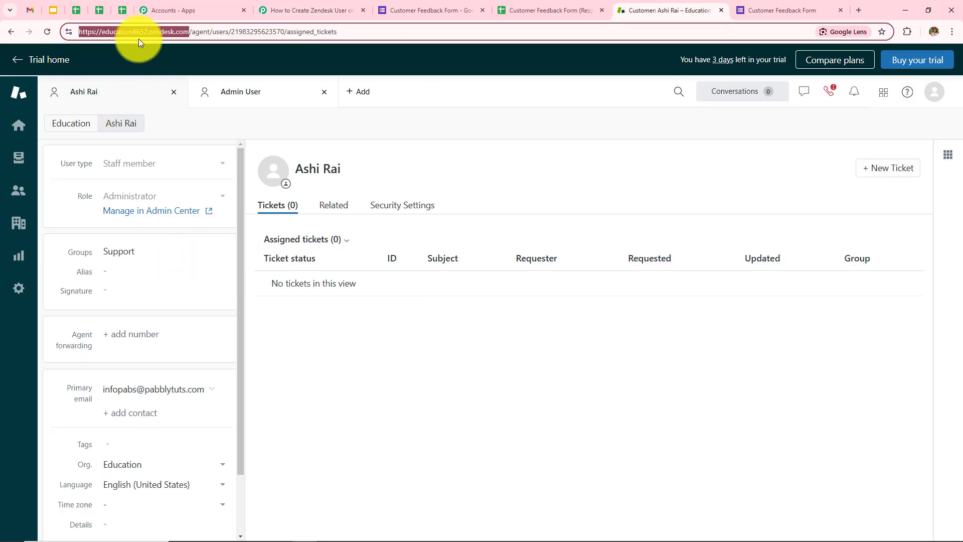
left_click(306, 10)
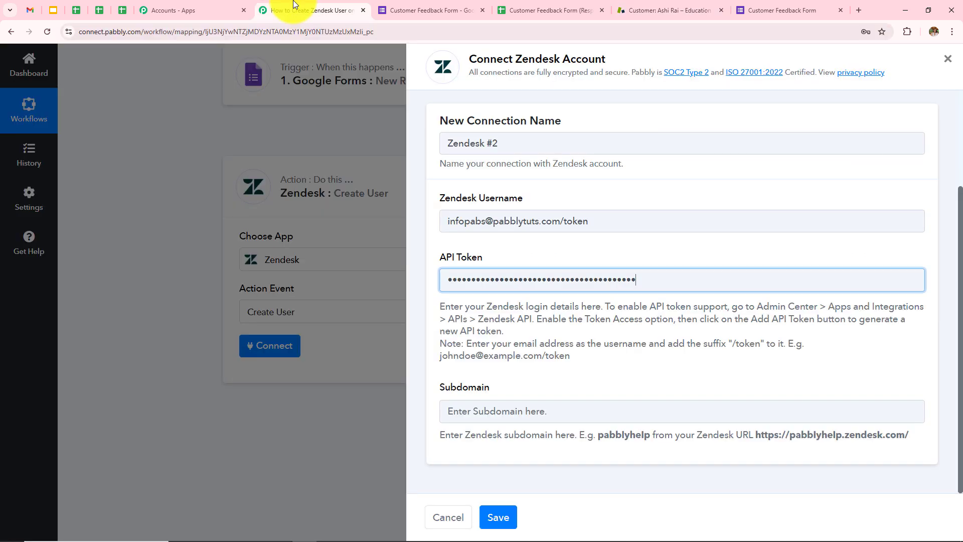
left_click(585, 405)
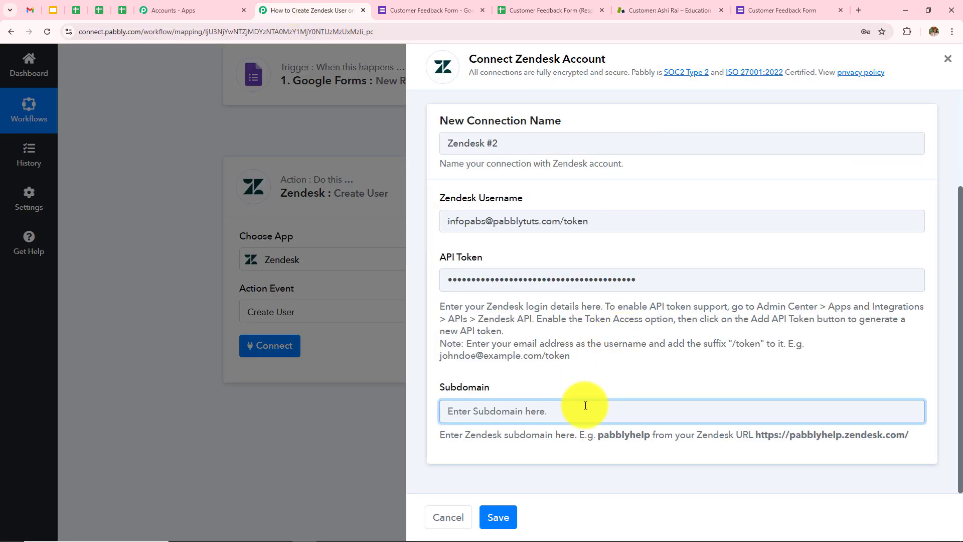
key("ctrl+v")
Trim the Subdomain to education4652 and save the Zendesk #2 connection
left_click(444, 437)
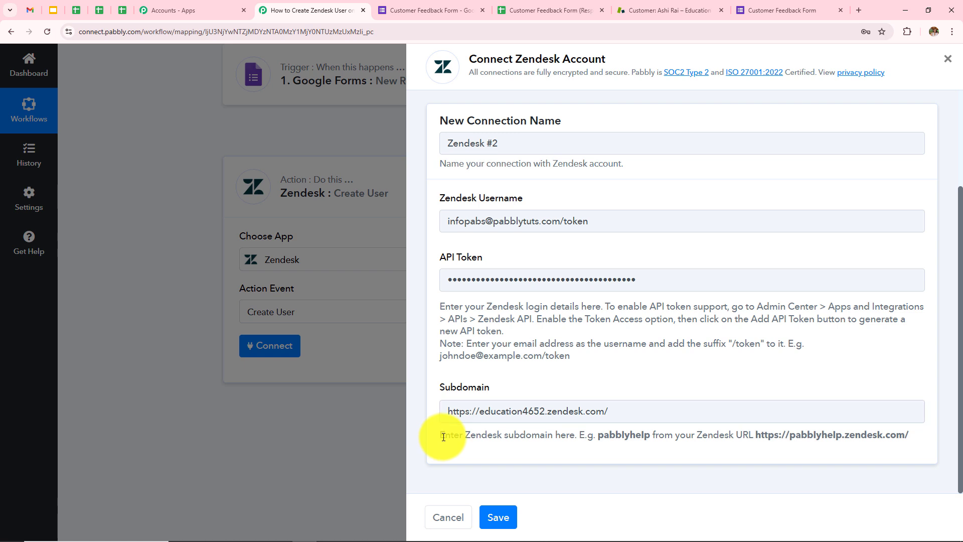
left_click_drag(444, 436, 621, 445)
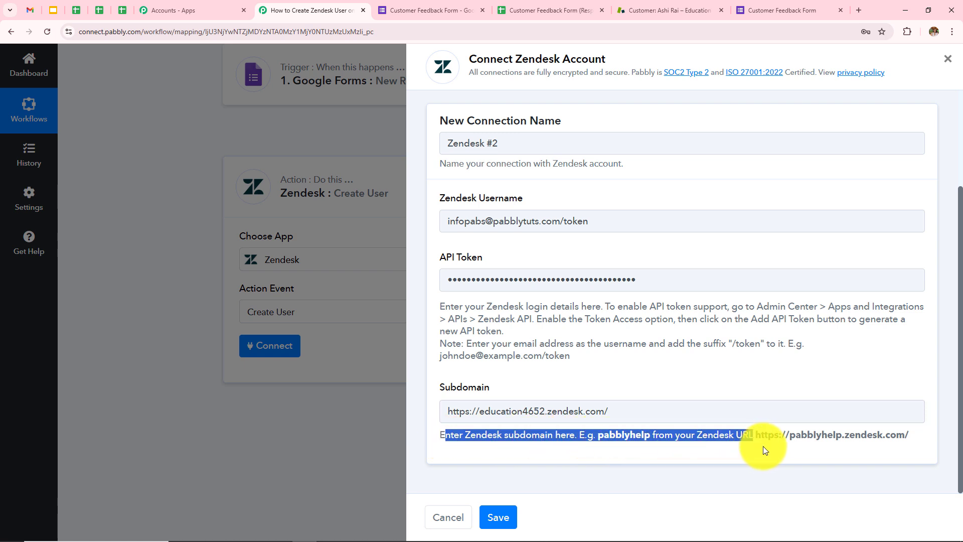
mouse_move(752, 447)
left_mouse_down()
mouse_move(803, 443)
mouse_move(753, 442)
left_mouse_up()
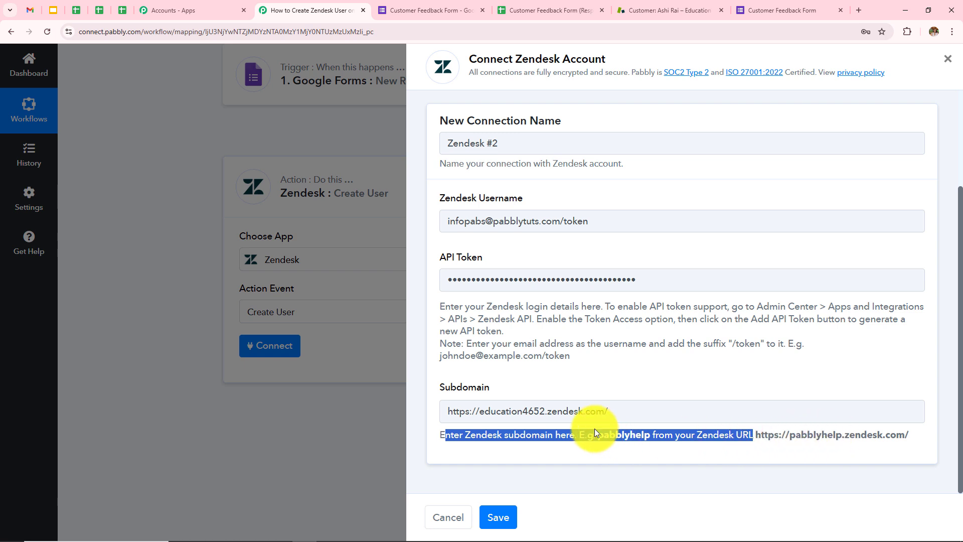
left_click_drag(546, 412, 613, 411)
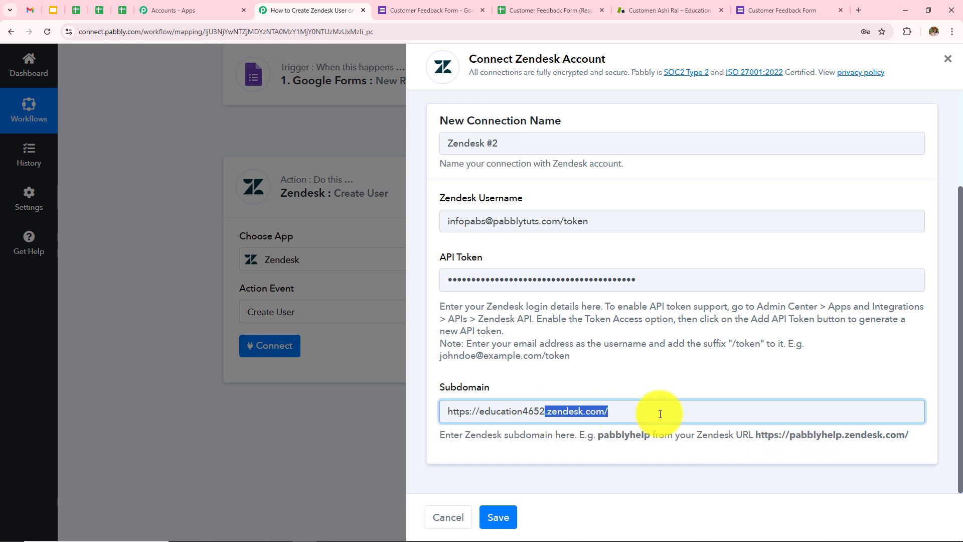
key("BackSpace")
left_click_drag(478, 412, 447, 411)
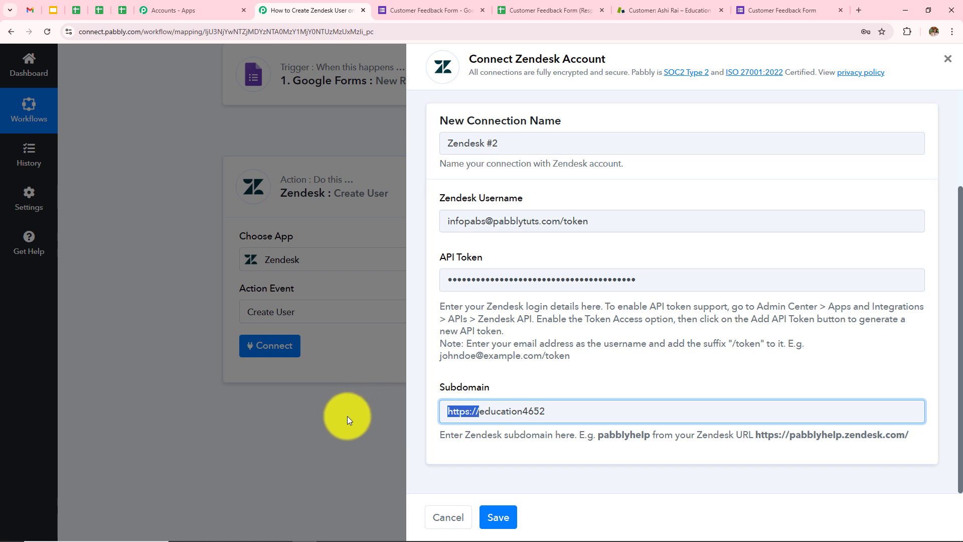
key("BackSpace")
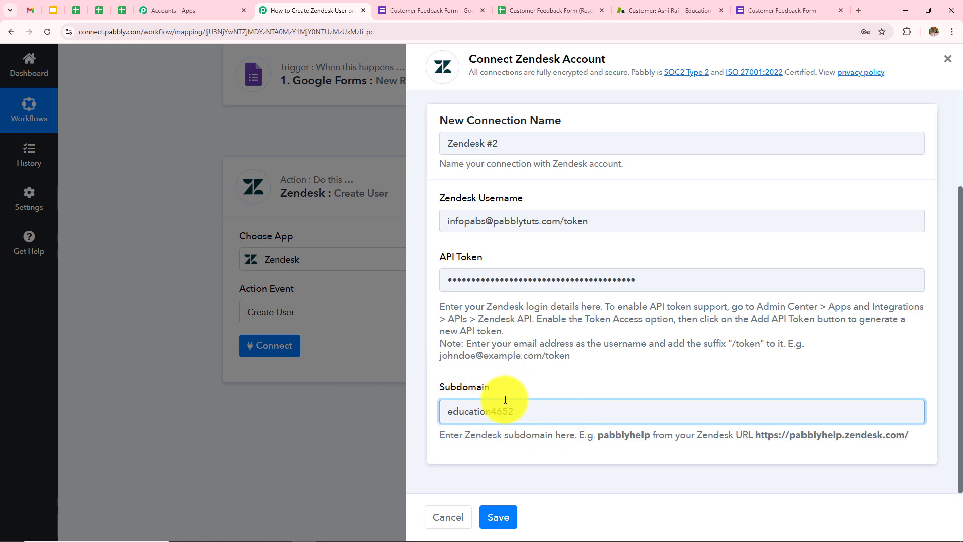
left_click(502, 522)
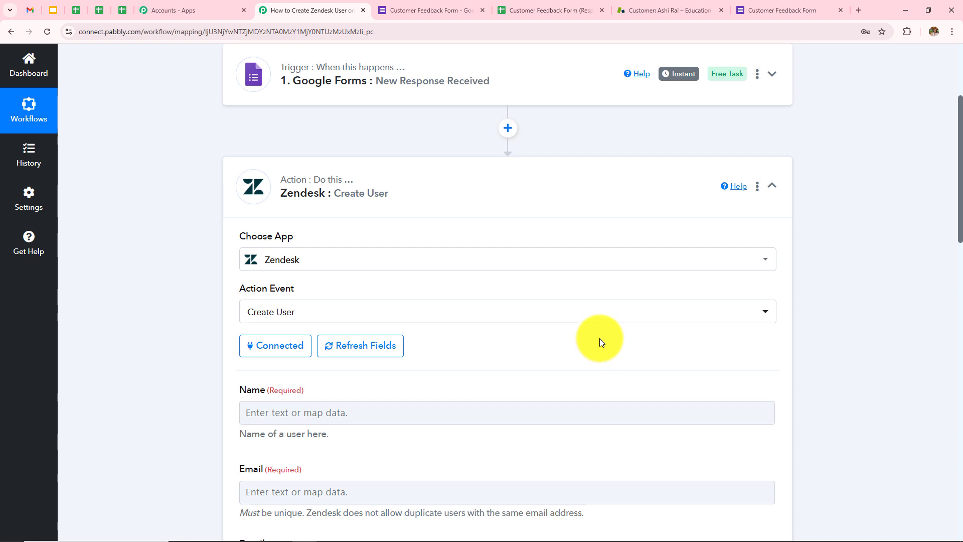
Map the form's First Name and Last Name into the Create User Name field
scroll(600, 339, "down", 7)
scroll(600, 338, "down", 10)
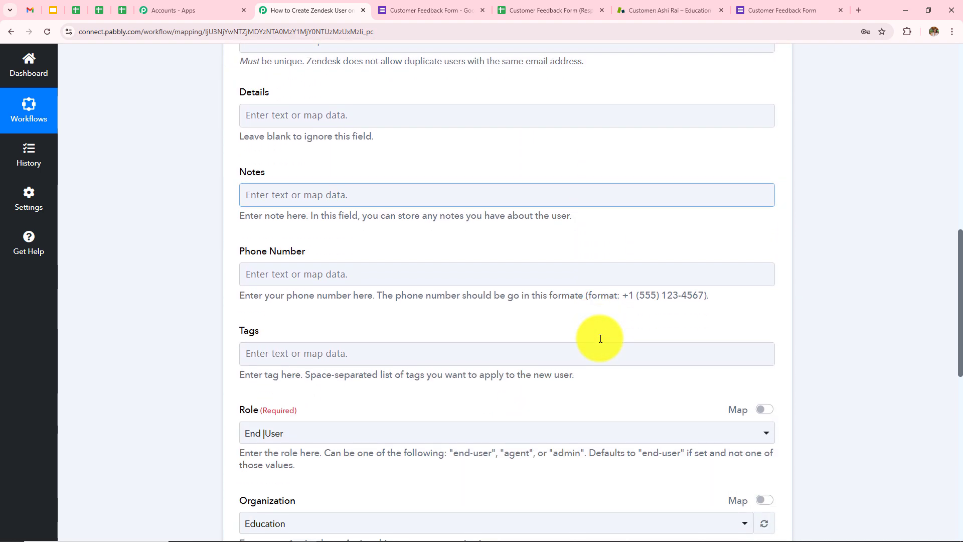
scroll(563, 344, "up", 13)
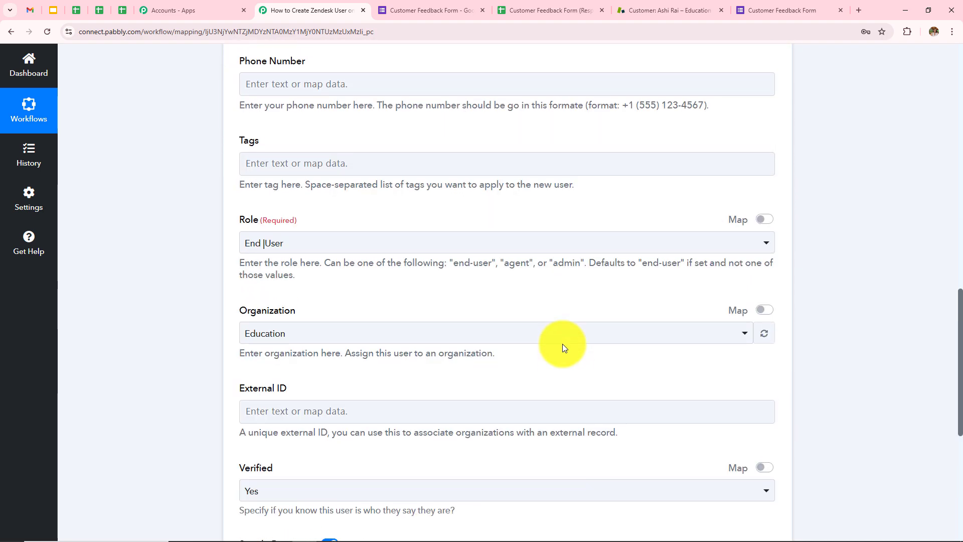
scroll(504, 335, "down", 1)
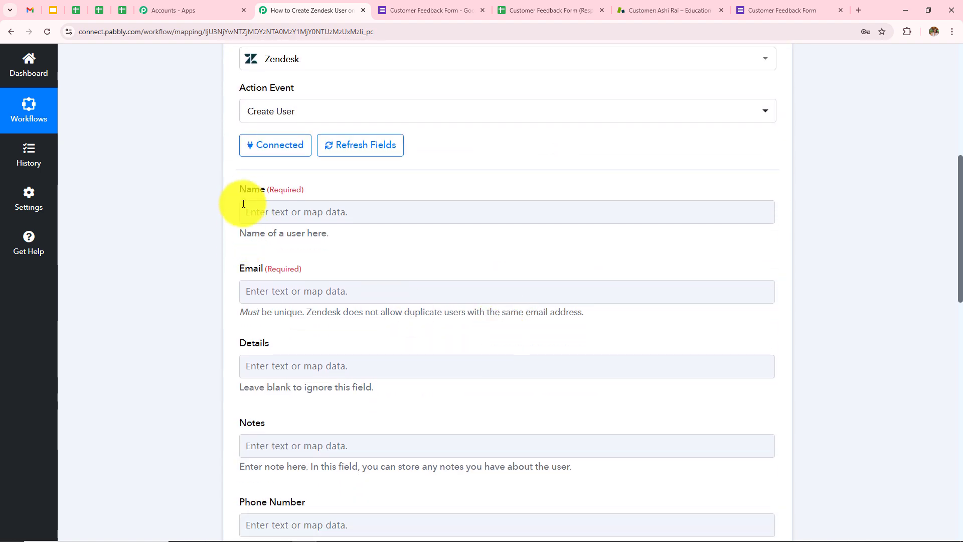
left_click_drag(239, 190, 335, 200)
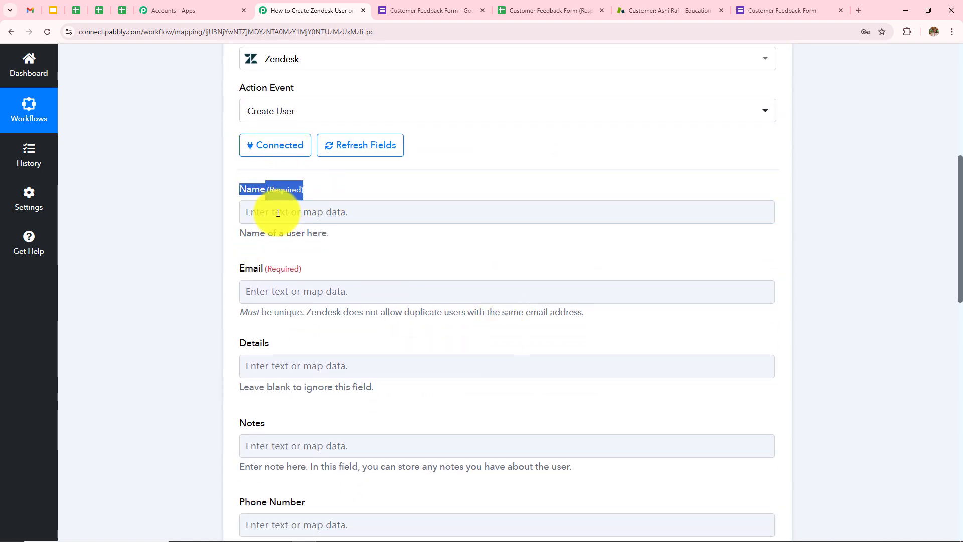
left_click(160, 210)
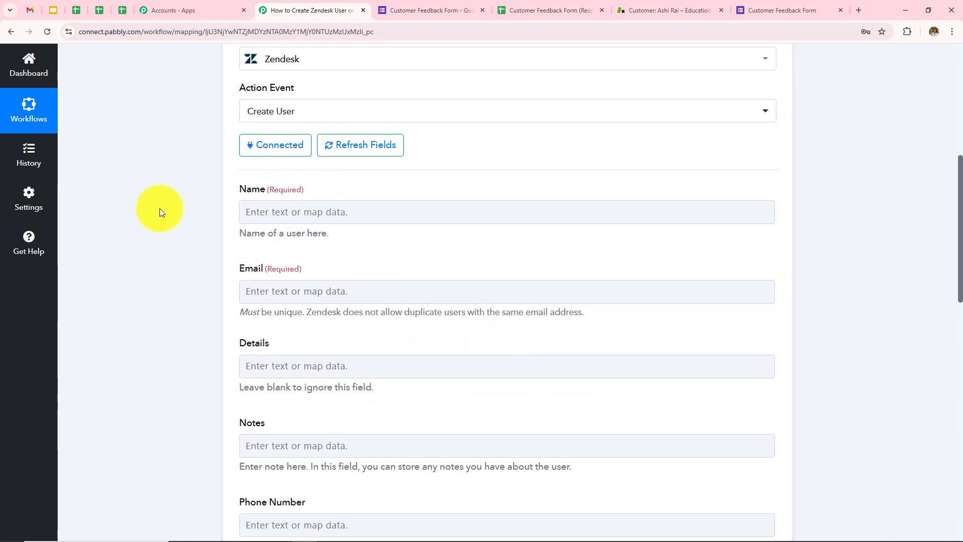
left_click(314, 213)
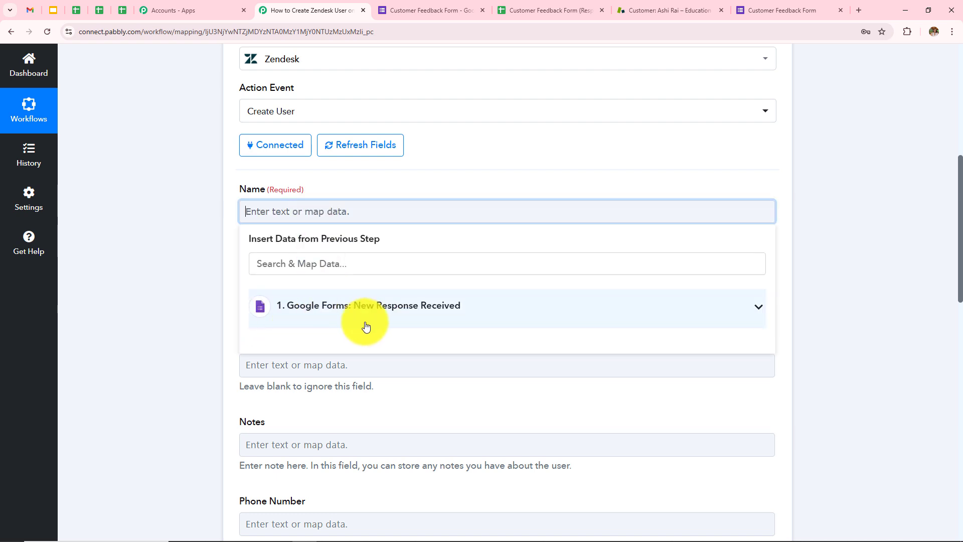
scroll(172, 257, "up", 5)
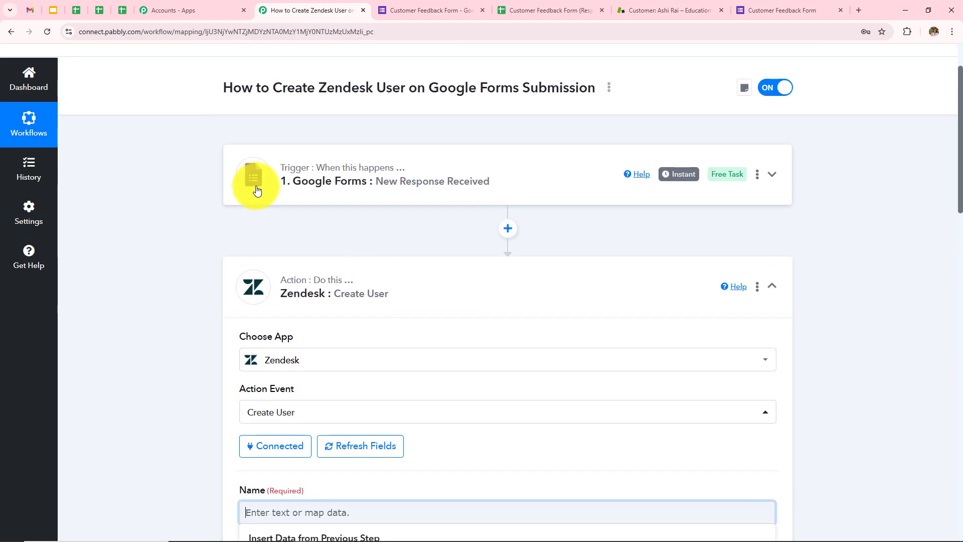
scroll(398, 242, "down", 4)
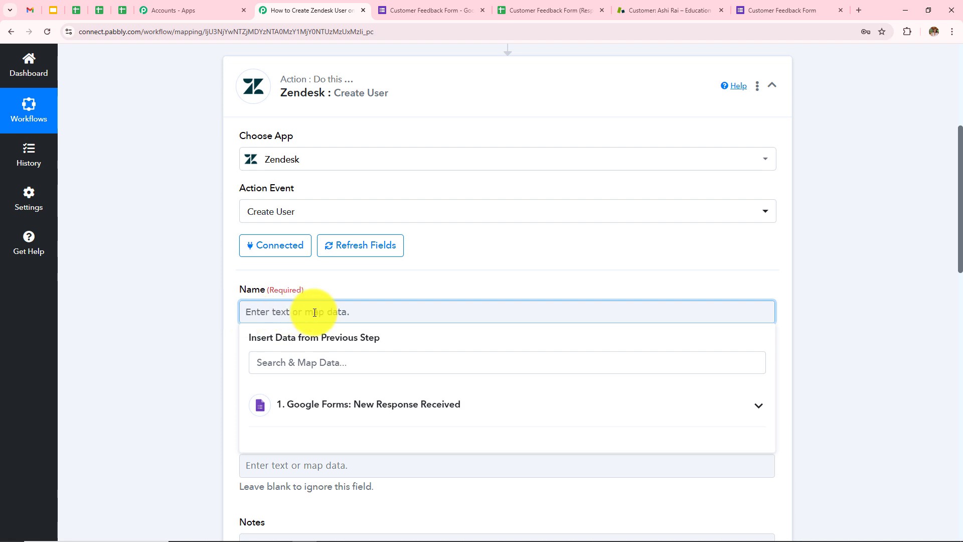
left_click(361, 420)
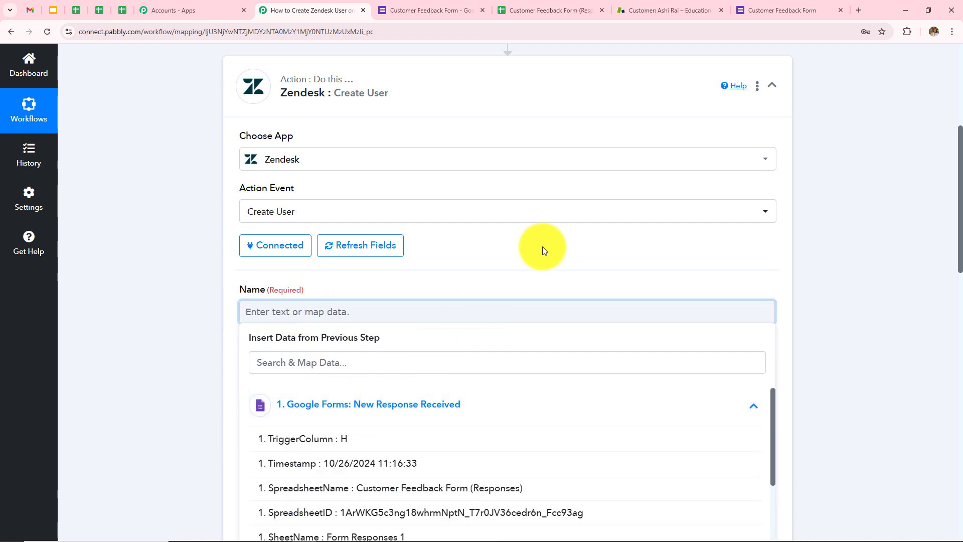
scroll(544, 250, "down", 5)
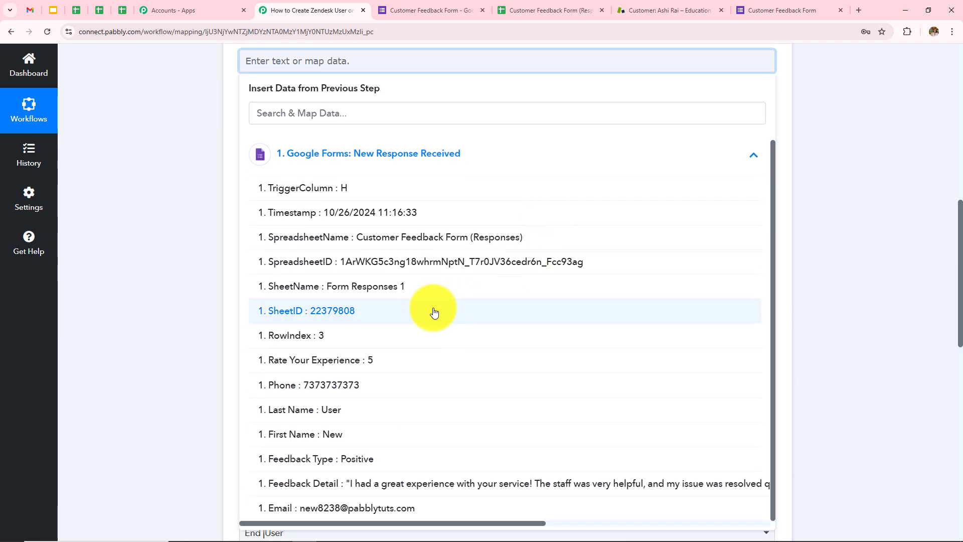
left_click(353, 436)
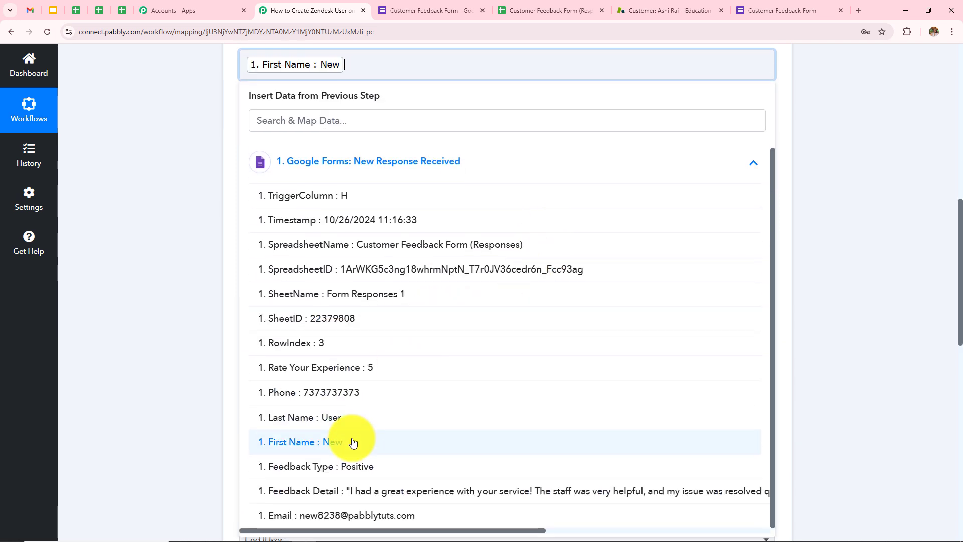
left_click(339, 424)
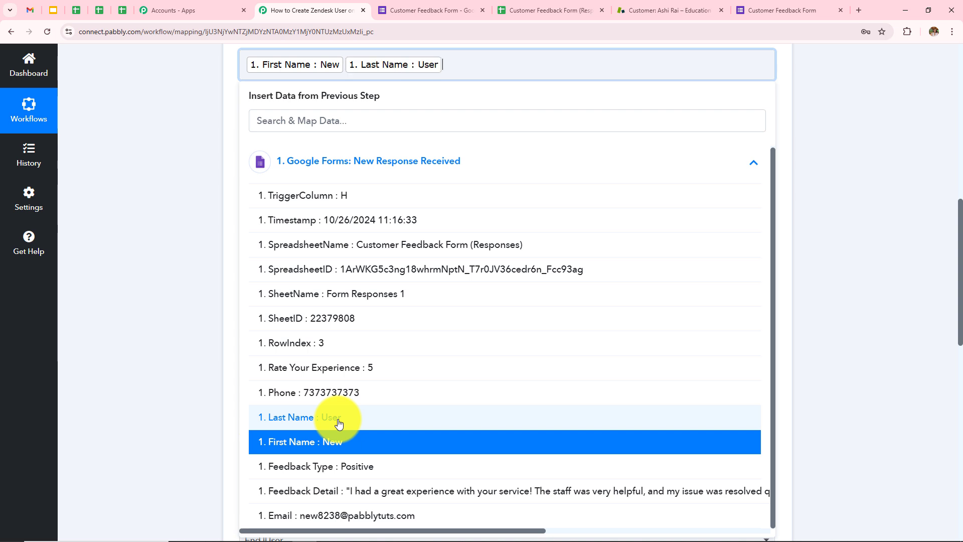
left_click(182, 251)
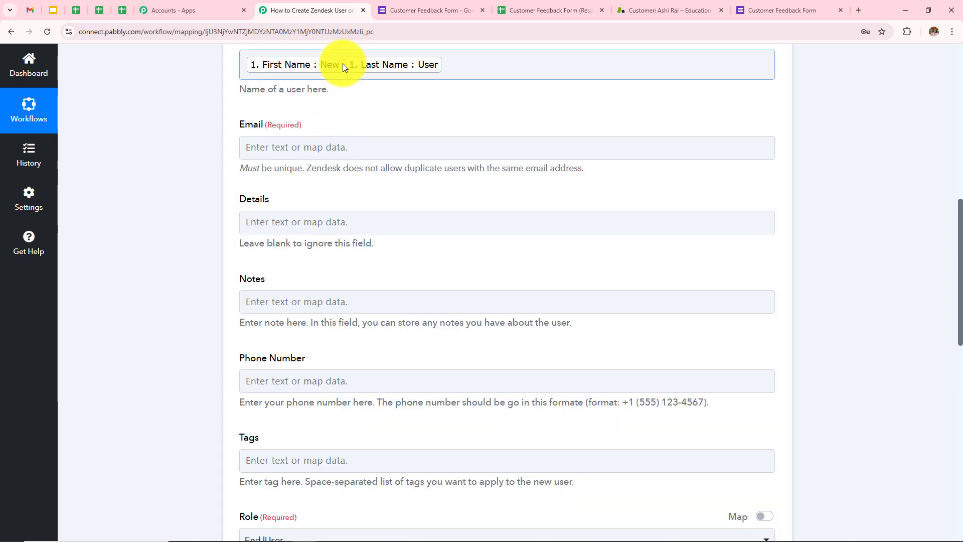
left_click(344, 64)
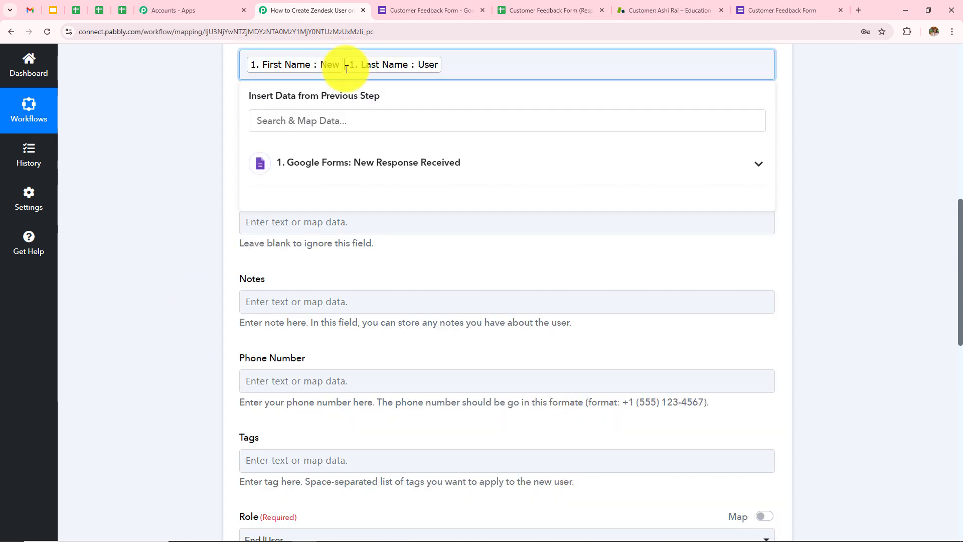
Map the form's Email answer into the Email field
left_click(156, 173)
left_click(307, 152)
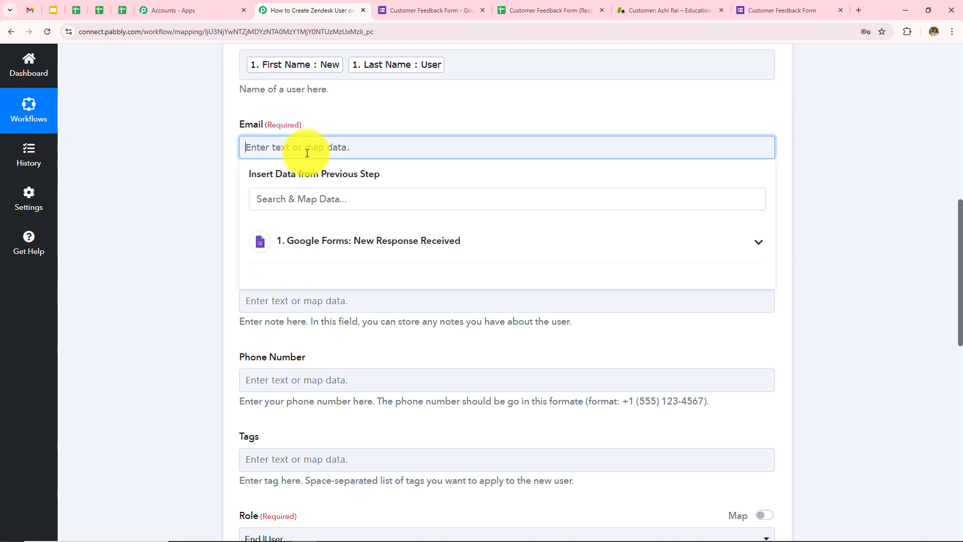
left_click(346, 252)
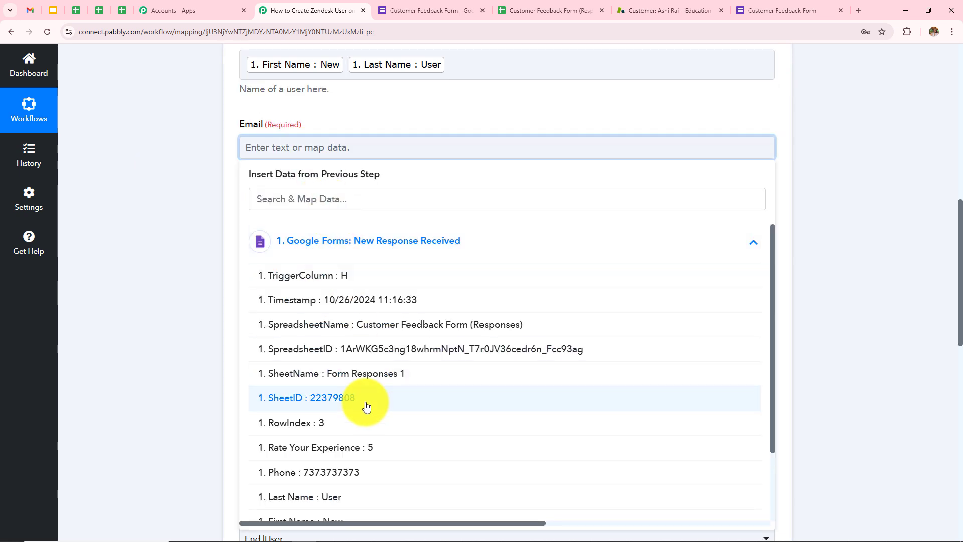
scroll(365, 407, "down", 3)
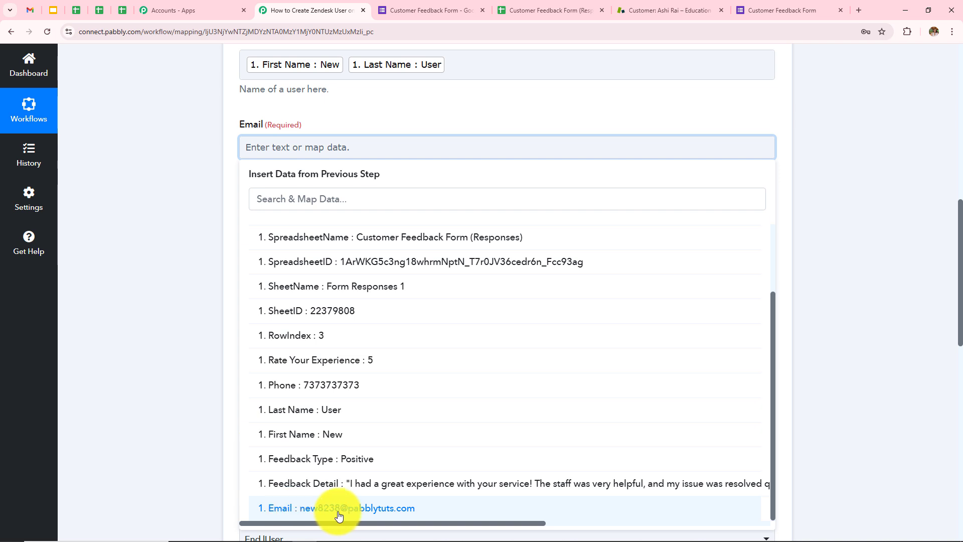
left_click(380, 511)
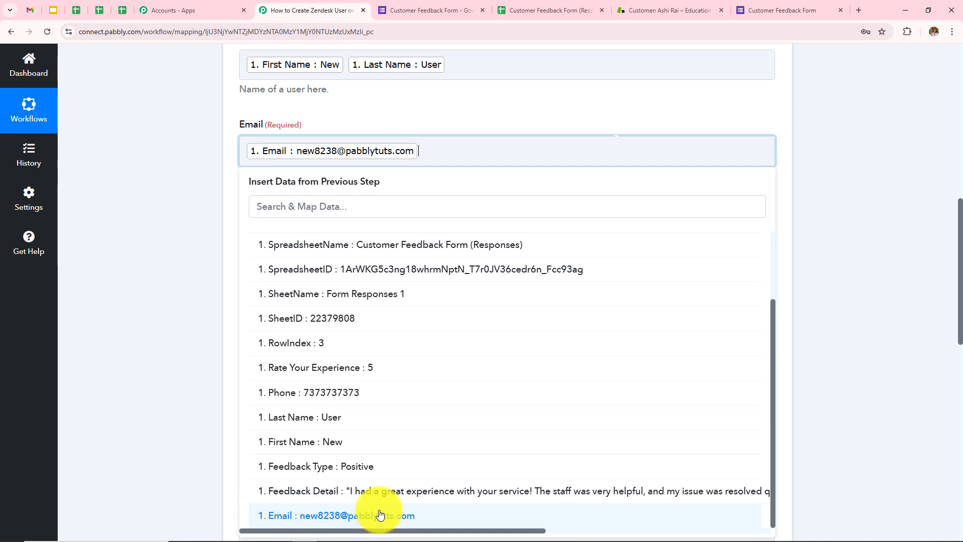
left_click(155, 287)
Map the form's Feedback Detail into the Details field
left_click(337, 227)
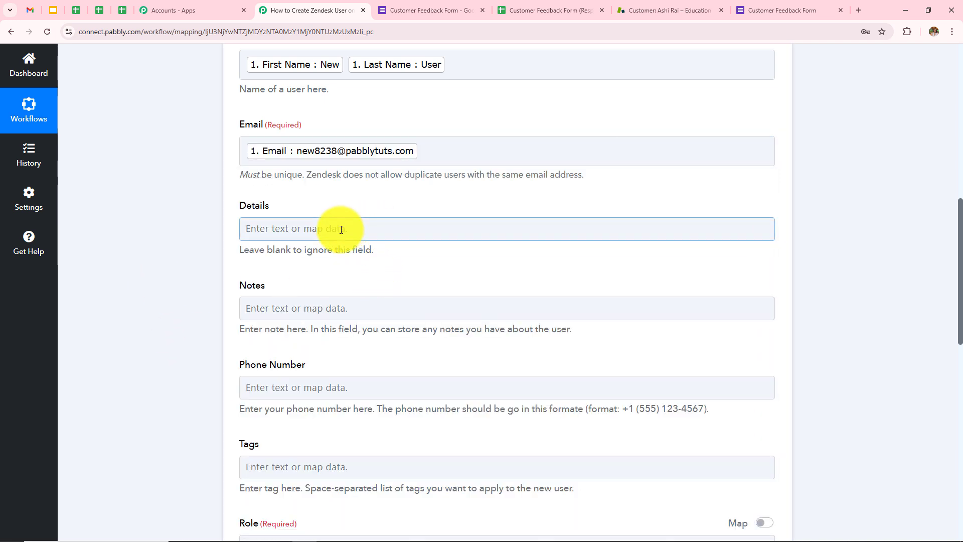
left_click(396, 323)
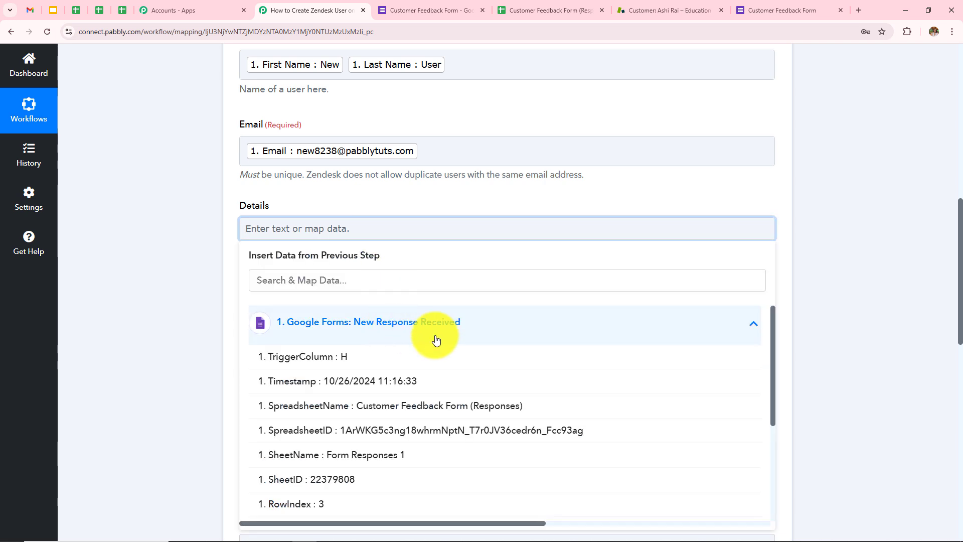
scroll(431, 391, "down", 5)
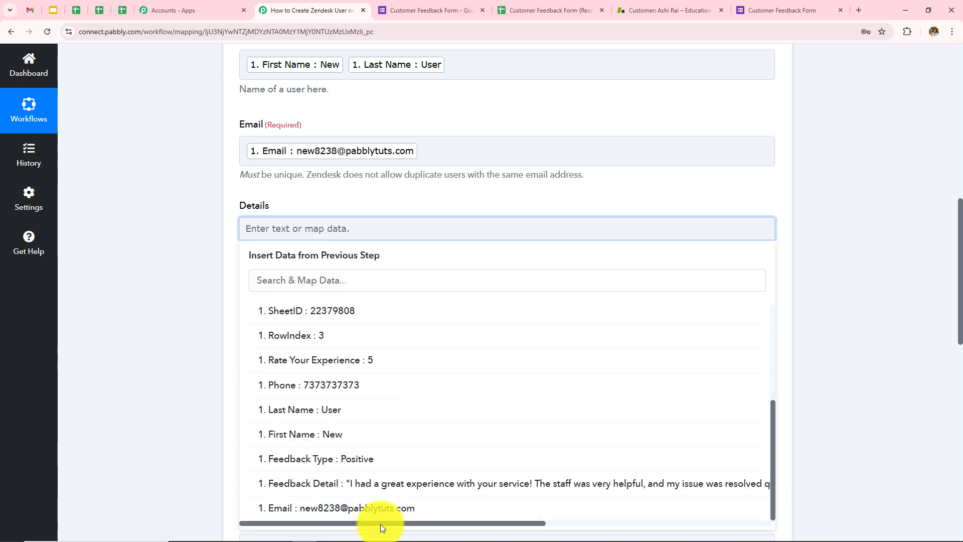
left_click(414, 495)
left_click(173, 354)
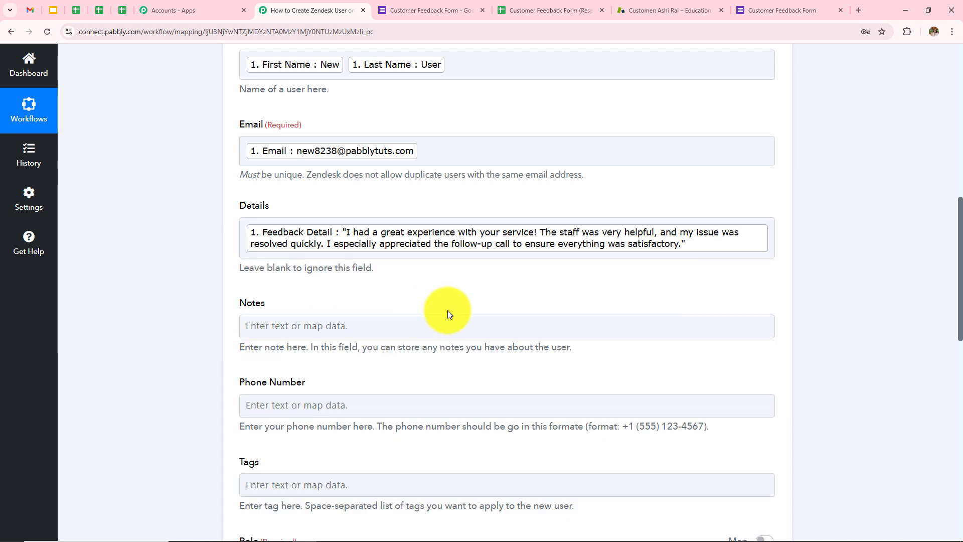
Map Rate Your Experience into the Notes field
scroll(326, 314, "down", 2)
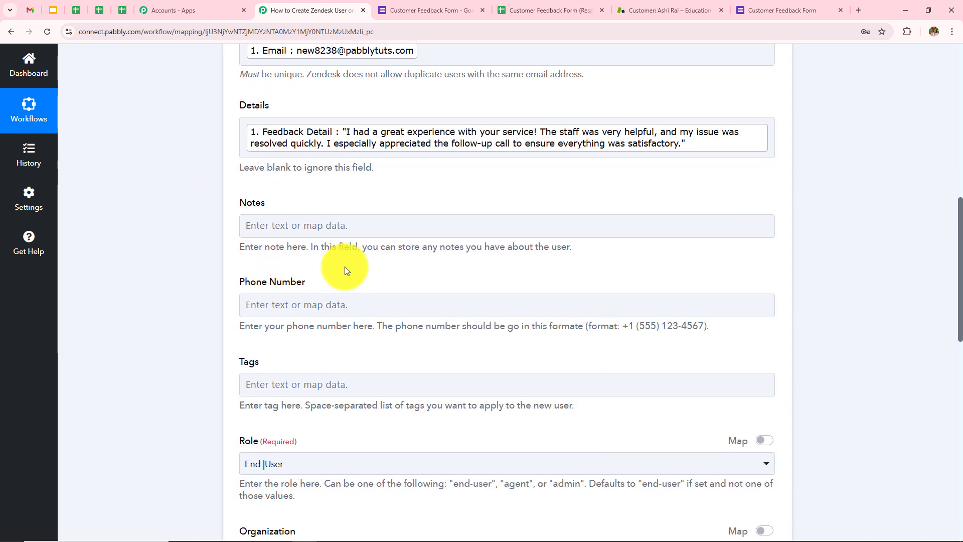
left_click(354, 225)
scroll(387, 425, "down", 2)
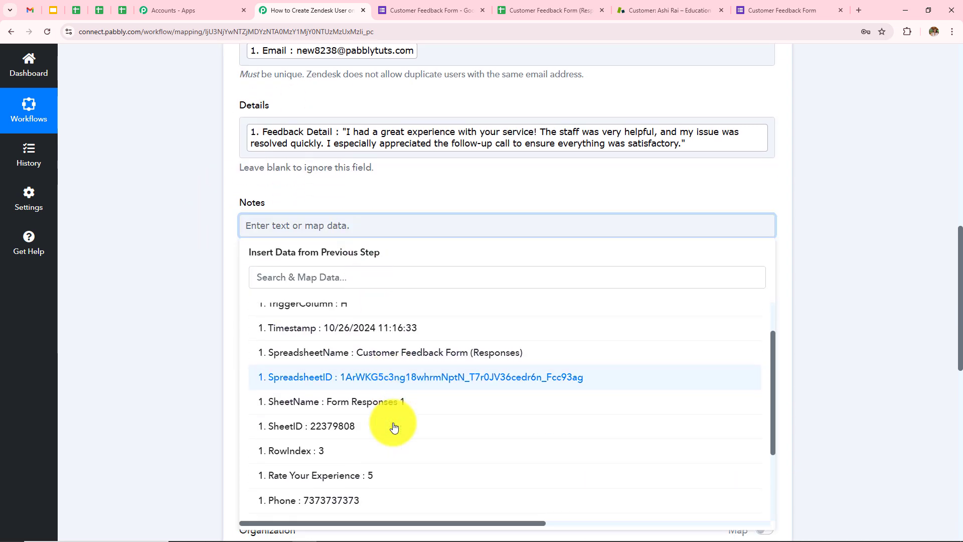
left_click(361, 480)
left_click(347, 313)
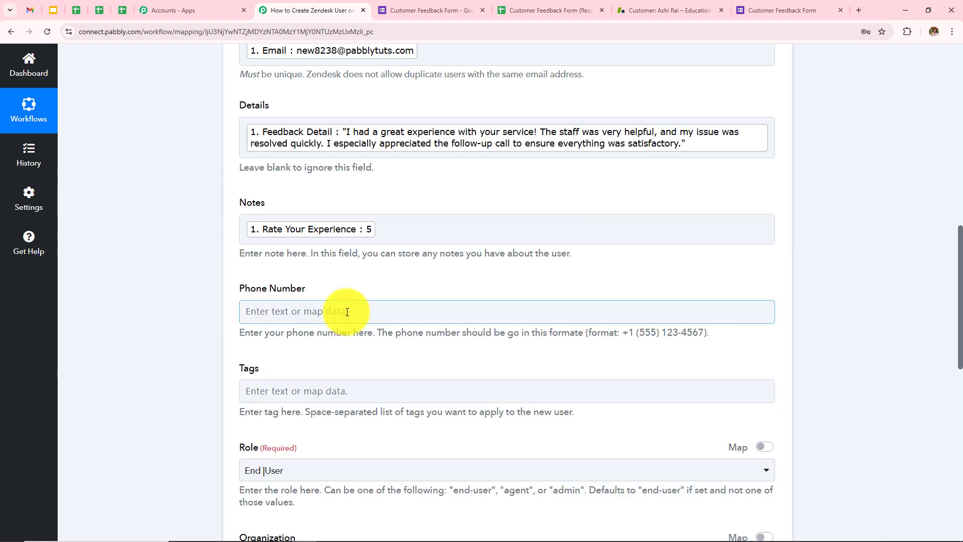
Map the form's Phone answer into Phone Number
left_click(310, 310)
left_click(358, 424)
scroll(407, 334, "down", 5)
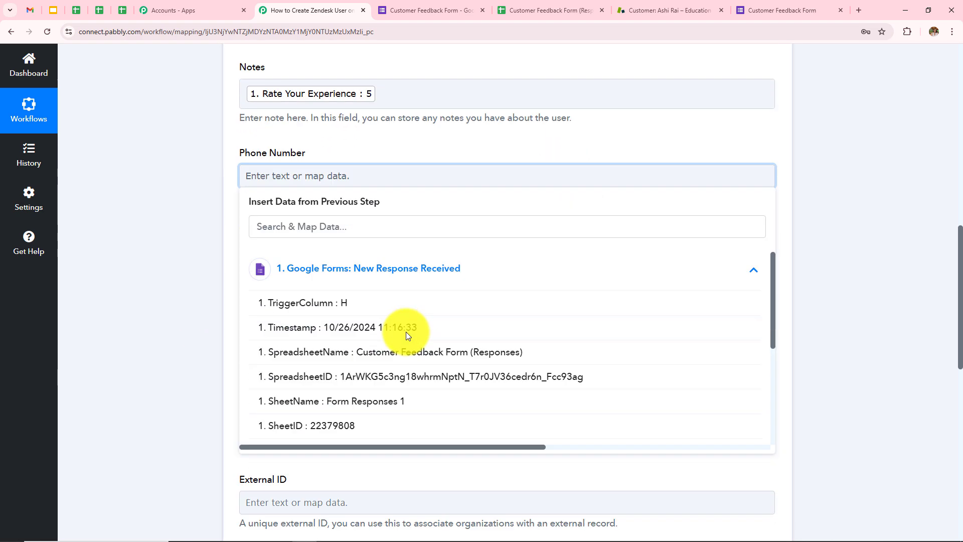
left_click(377, 391)
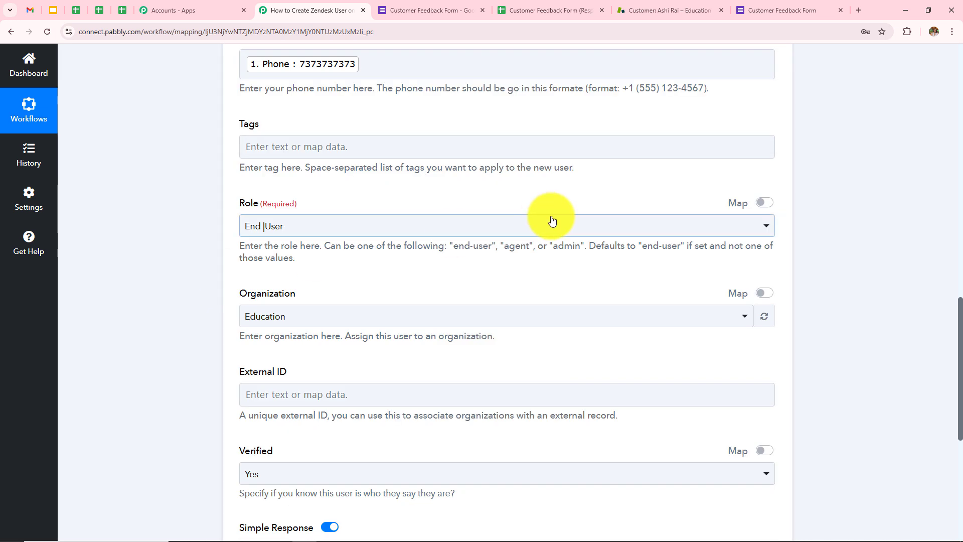
scroll(552, 217, "down", 2)
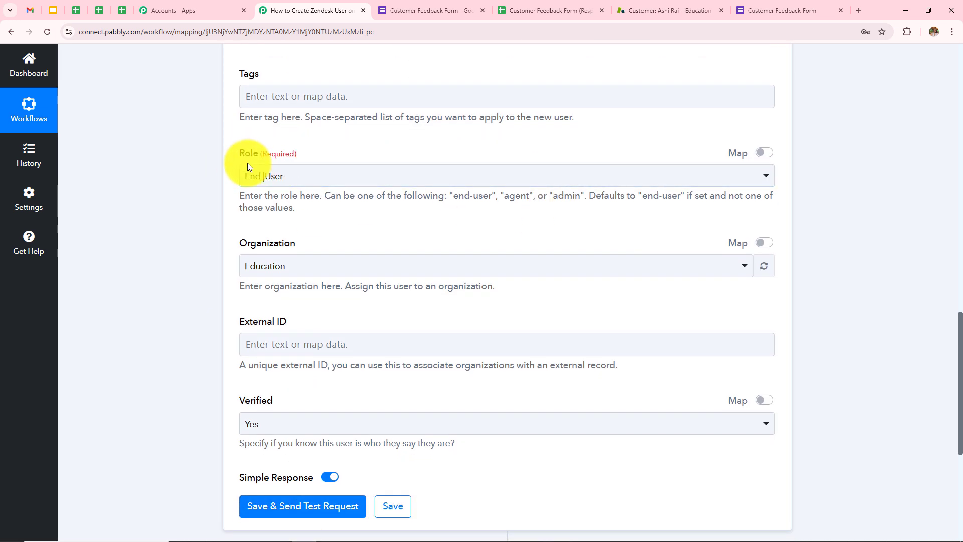
left_click(280, 177)
left_click(267, 235)
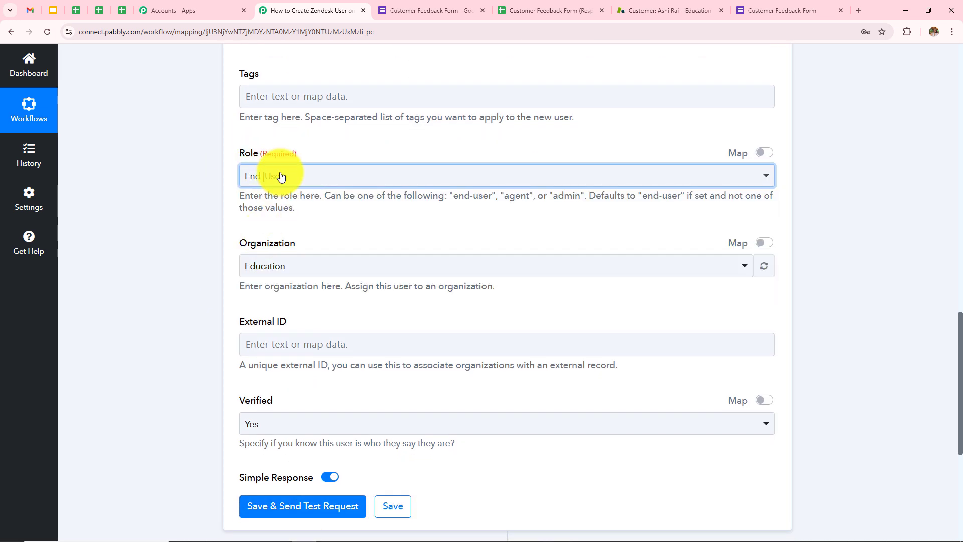
left_click(281, 177)
left_click(264, 237)
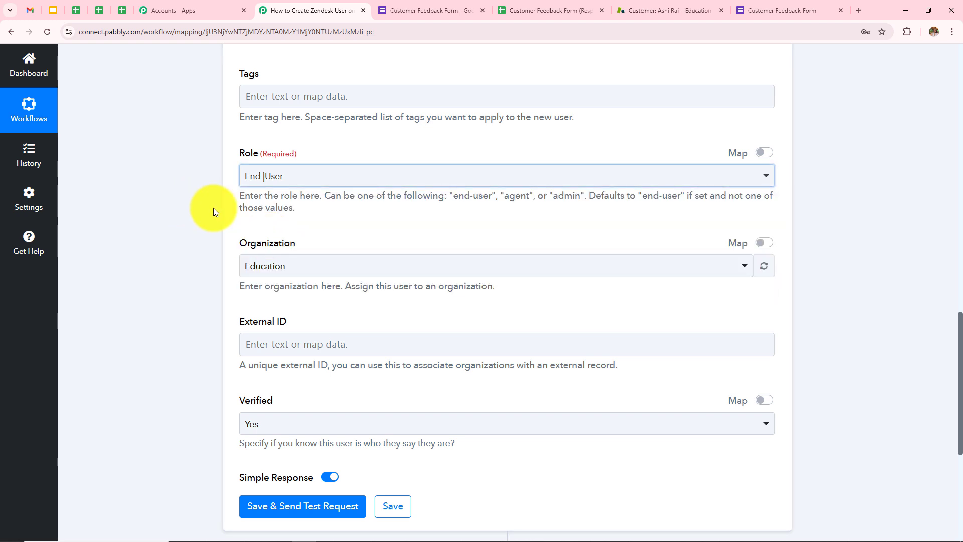
scroll(382, 215, "down", 2)
left_click(322, 167)
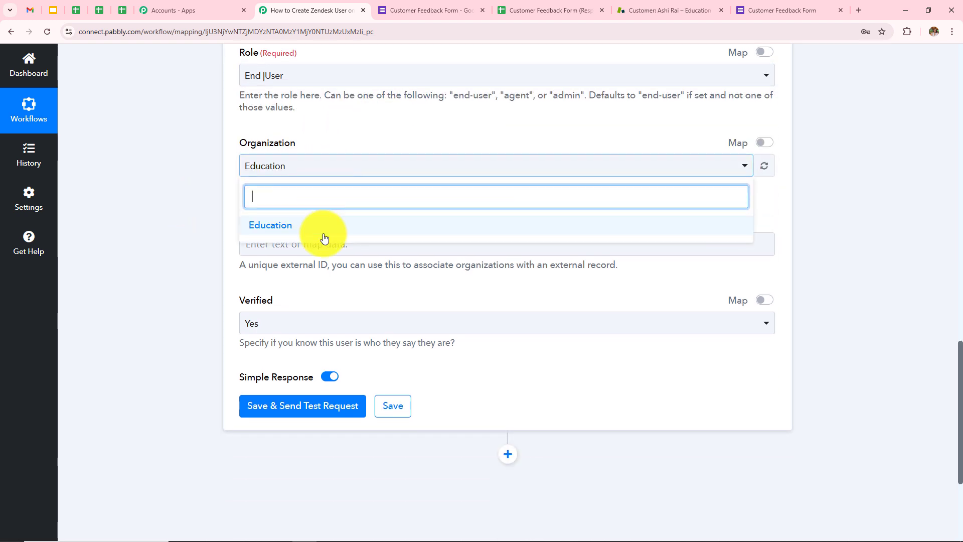
left_click(295, 232)
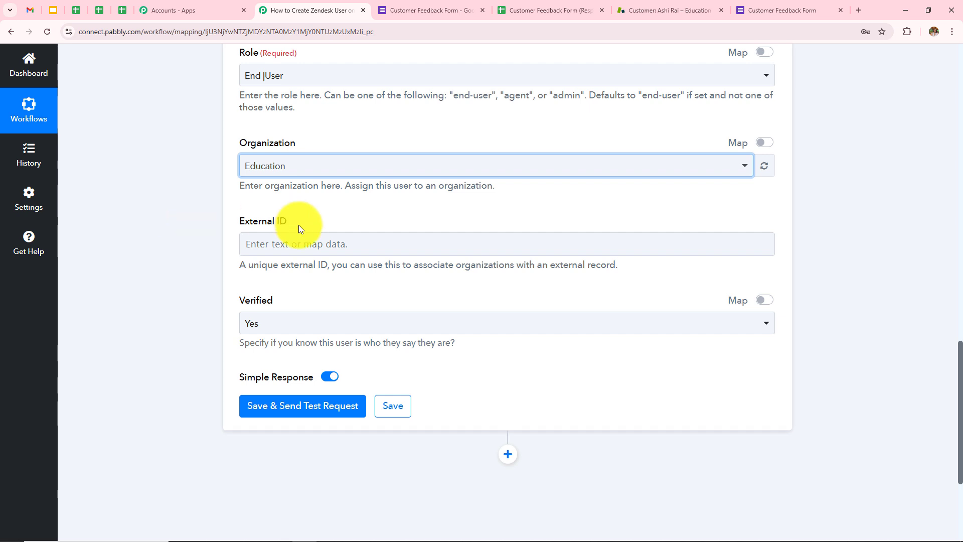
left_click_drag(238, 265, 619, 266)
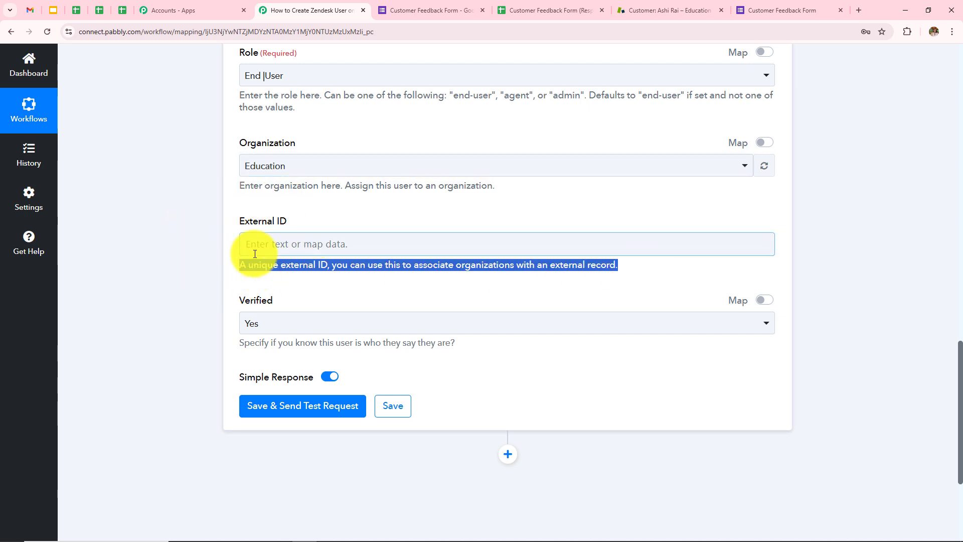
left_click(201, 256)
left_click_drag(237, 300, 270, 304)
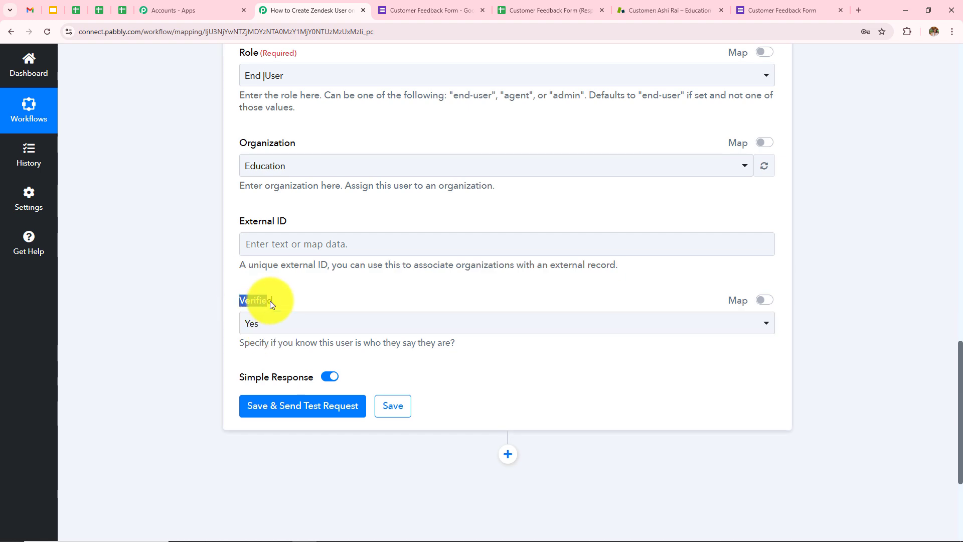
left_click(279, 324)
left_click(285, 382)
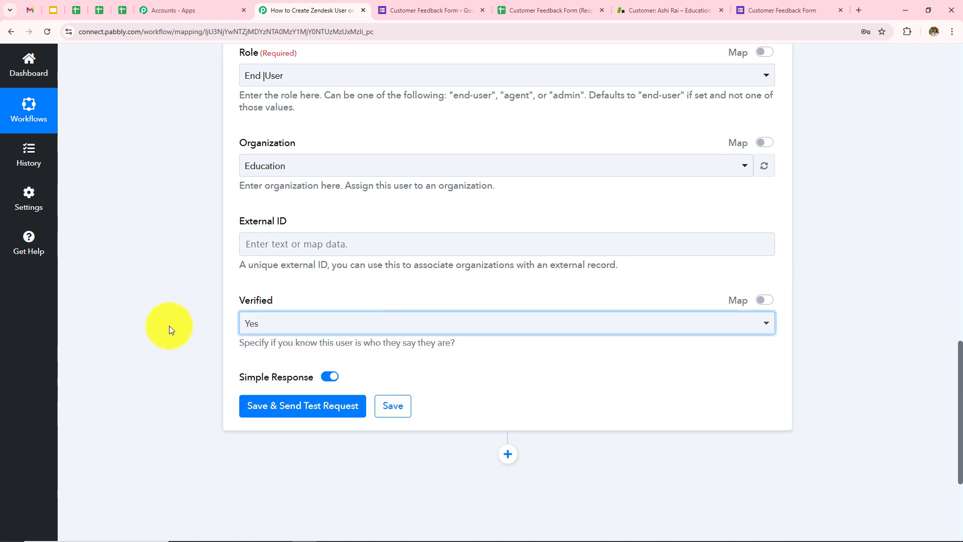
scroll(448, 252, "up", 9)
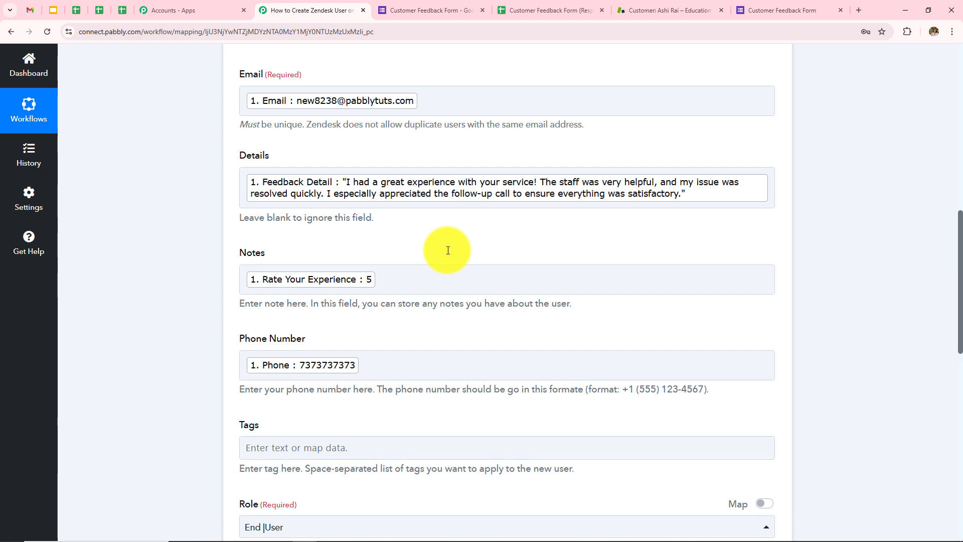
scroll(448, 250, "up", 3)
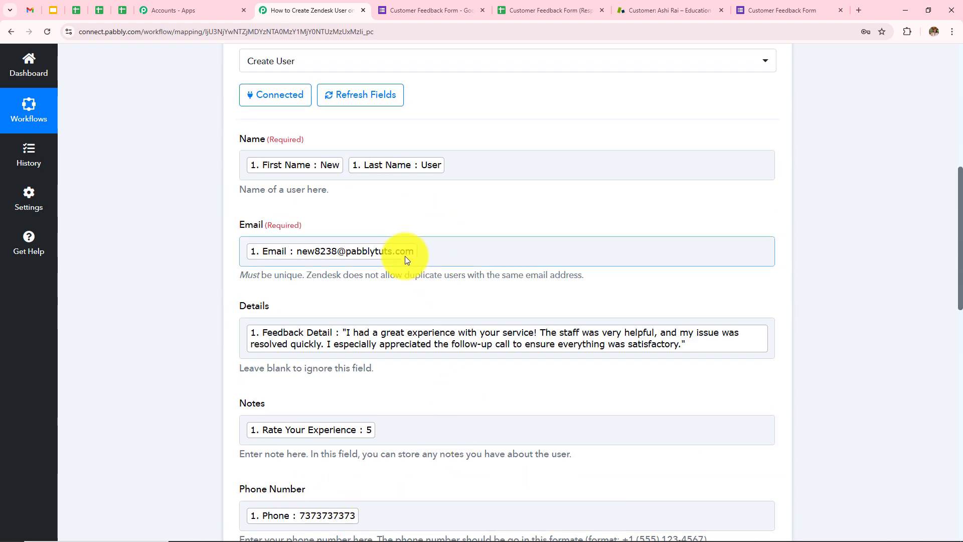
scroll(465, 297, "down", 2)
scroll(465, 297, "up", 2)
scroll(465, 297, "down", 1)
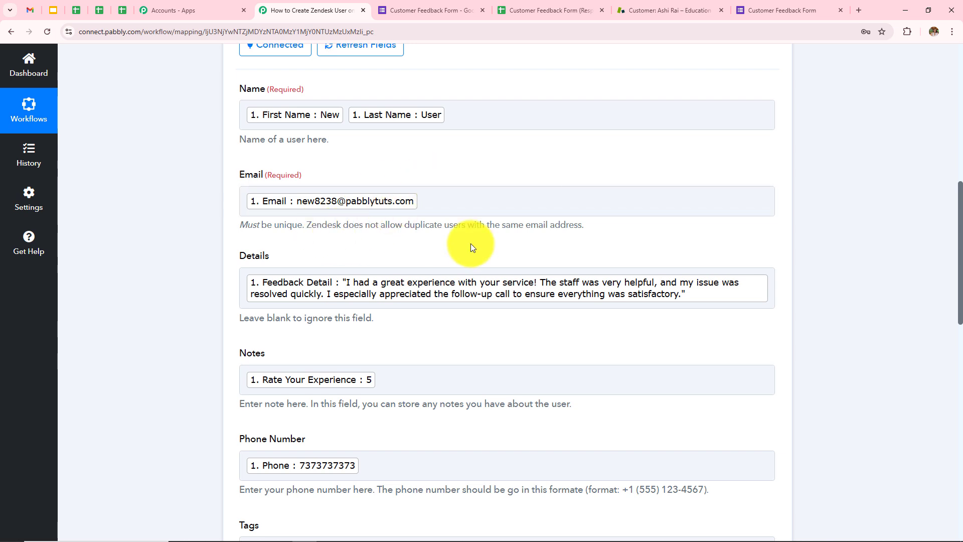
left_click(450, 203)
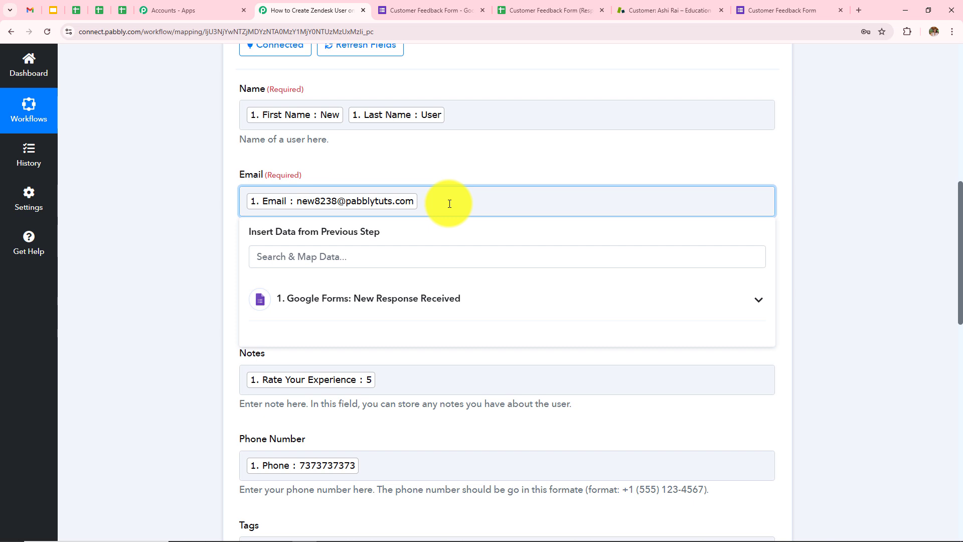
type("new")
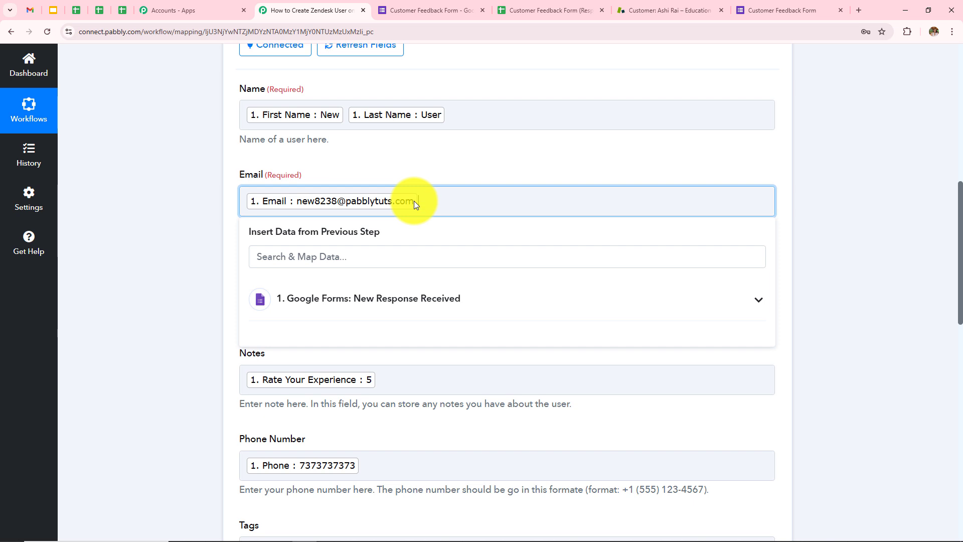
left_click(191, 245)
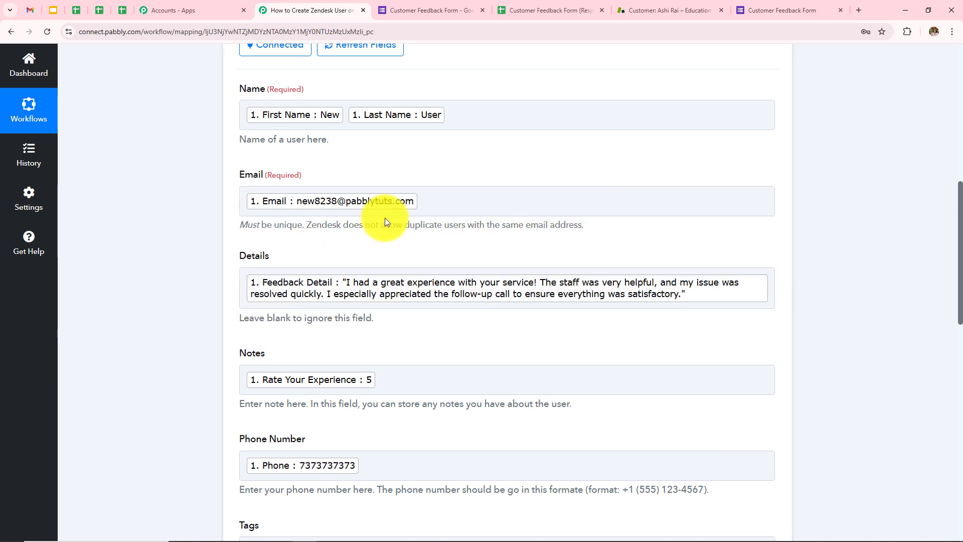
scroll(386, 218, "up", 1)
scroll(497, 345, "down", 2)
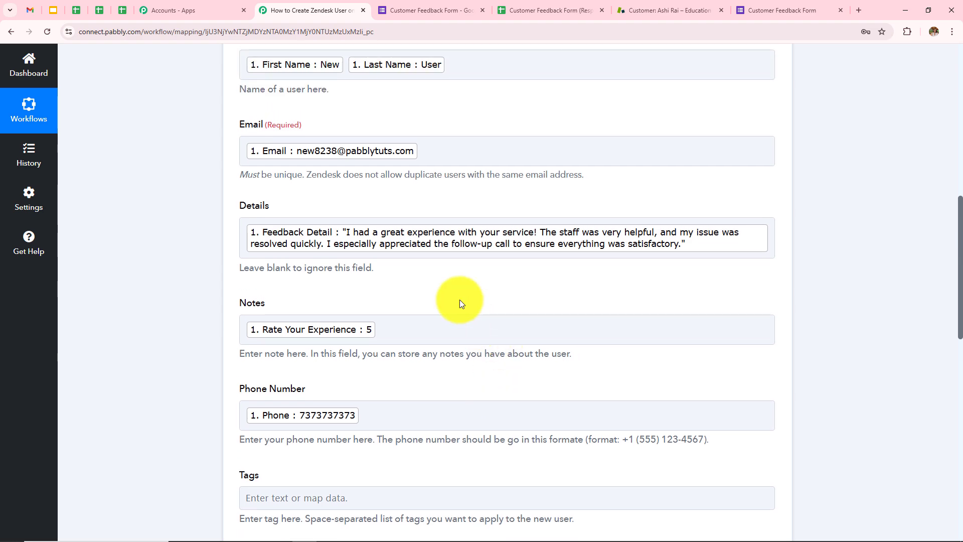
Save the Create User step with a test request and check the returned new user's ID
scroll(460, 300, "down", 8)
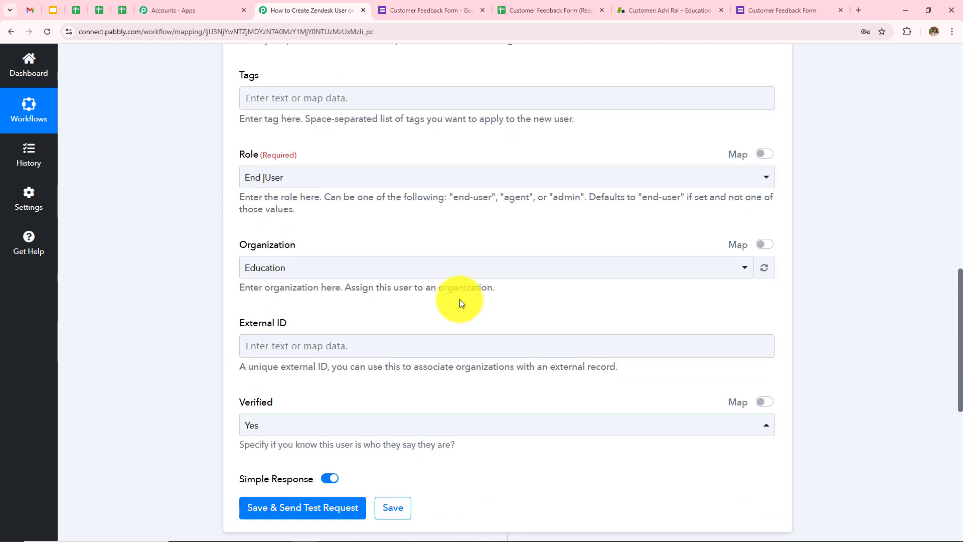
scroll(459, 300, "down", 2)
left_click(314, 407)
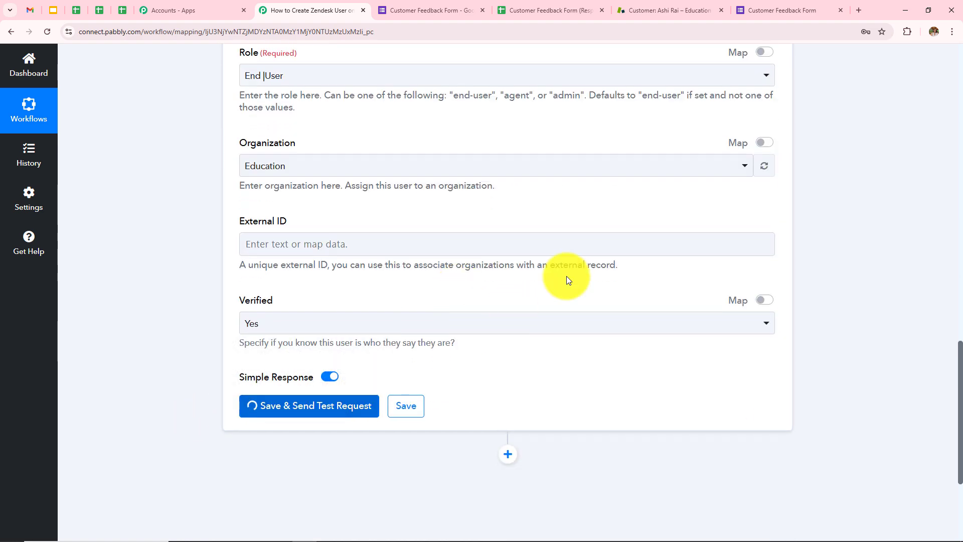
scroll(568, 276, "down", 4)
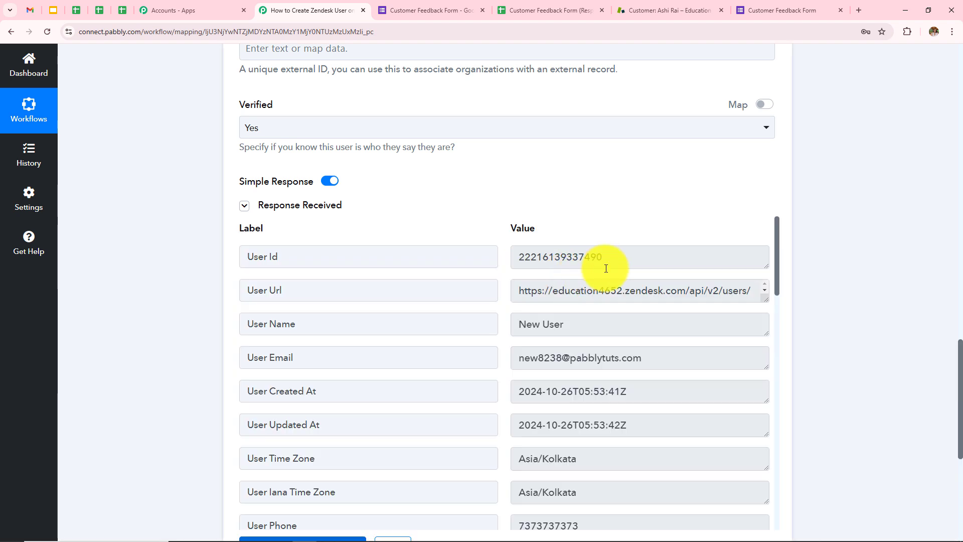
double_click(610, 257)
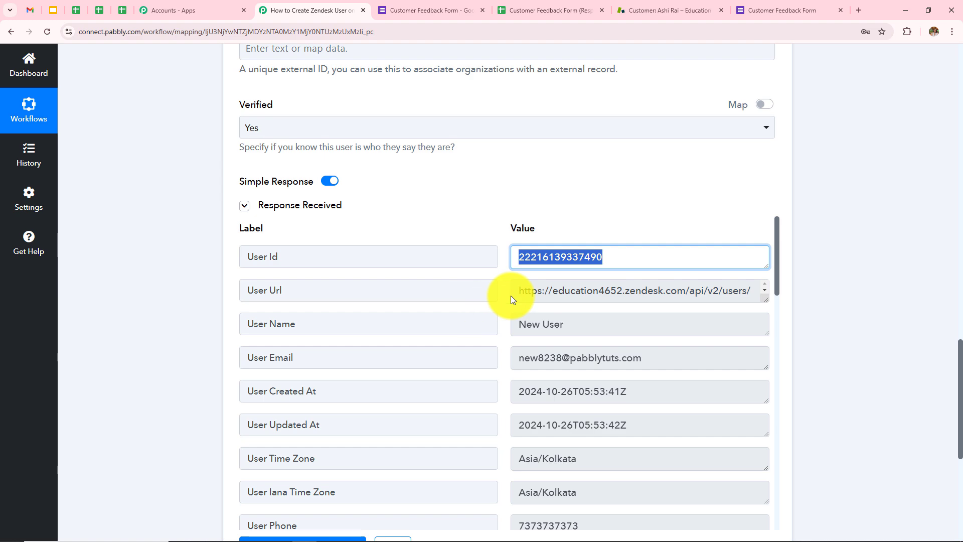
scroll(511, 296, "up", 15)
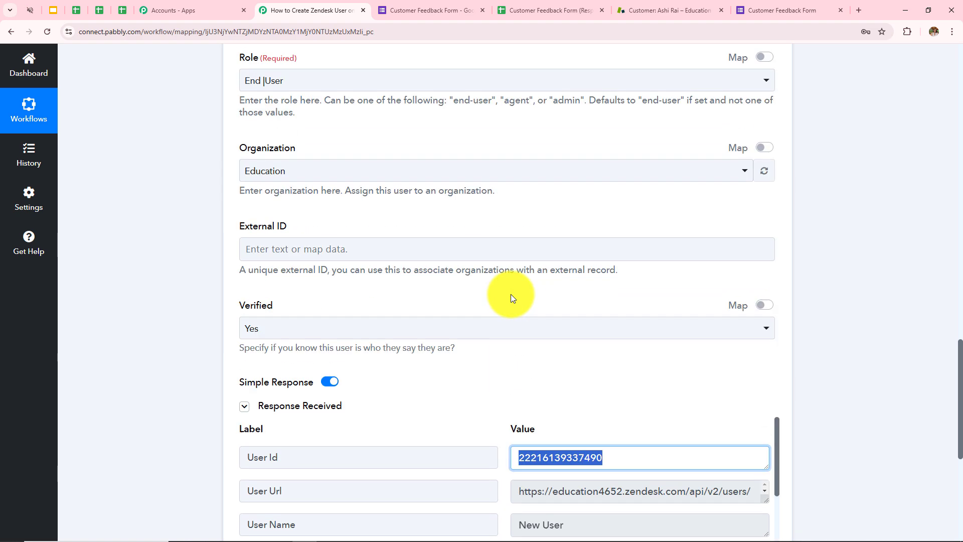
scroll(511, 294, "up", 5)
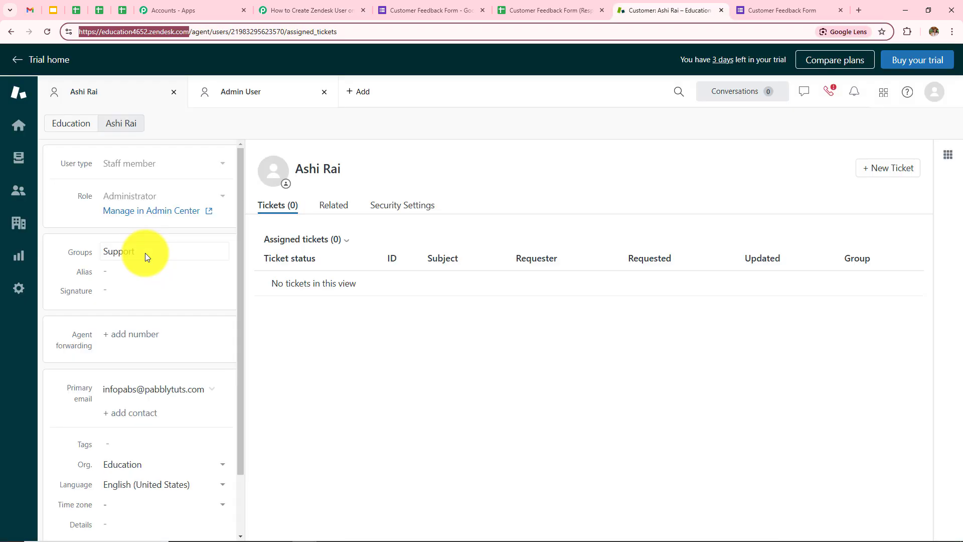
left_click(18, 195)
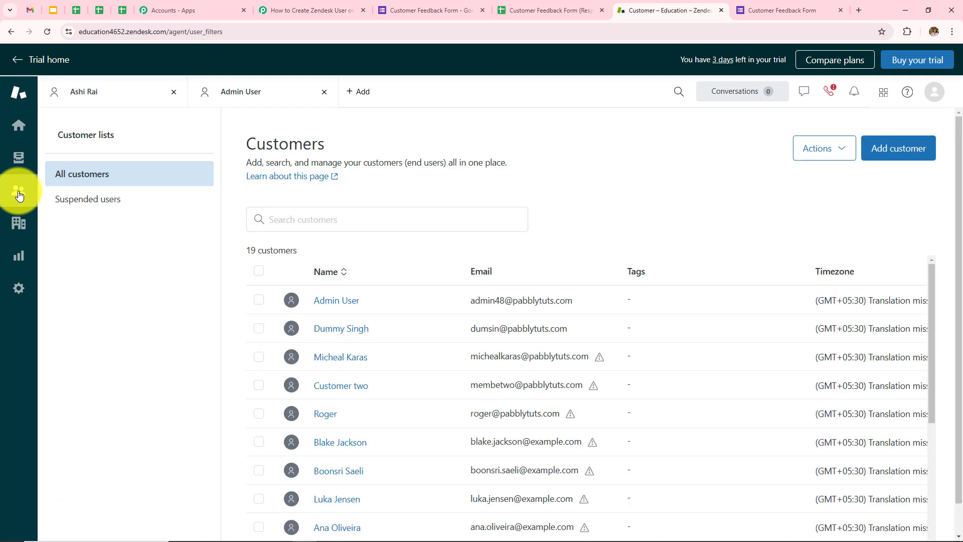
left_click(48, 32)
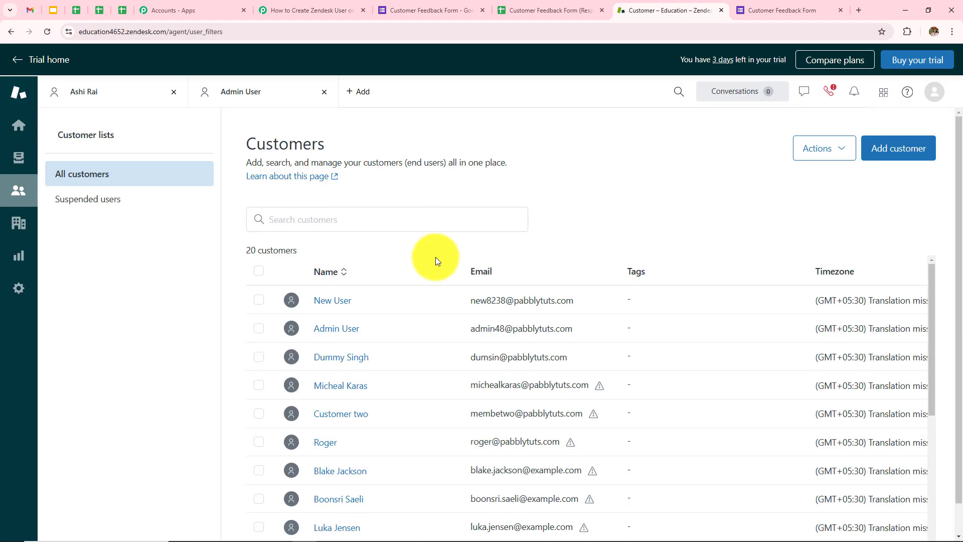
left_click(321, 307)
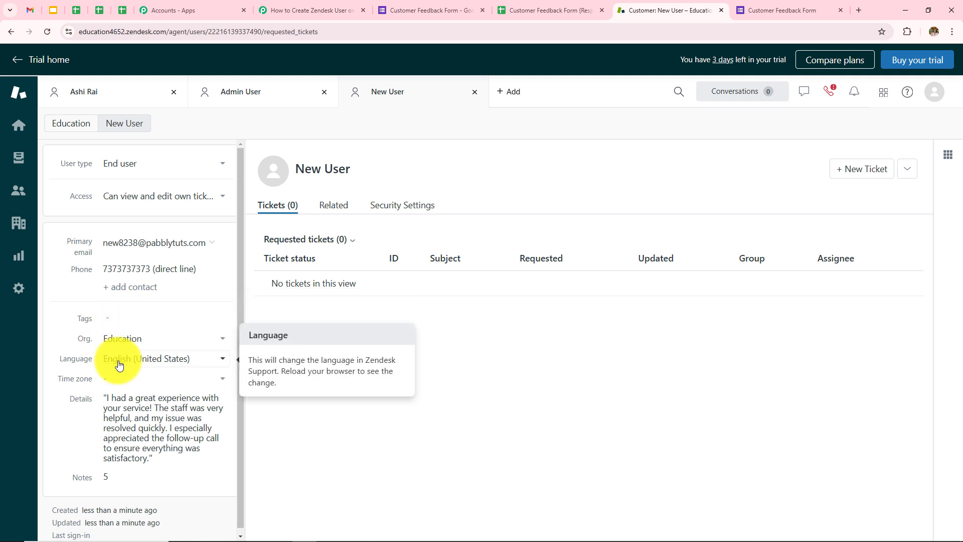
Check the feedback text in Details and the rating 5 in Notes
scroll(130, 392, "down", 1)
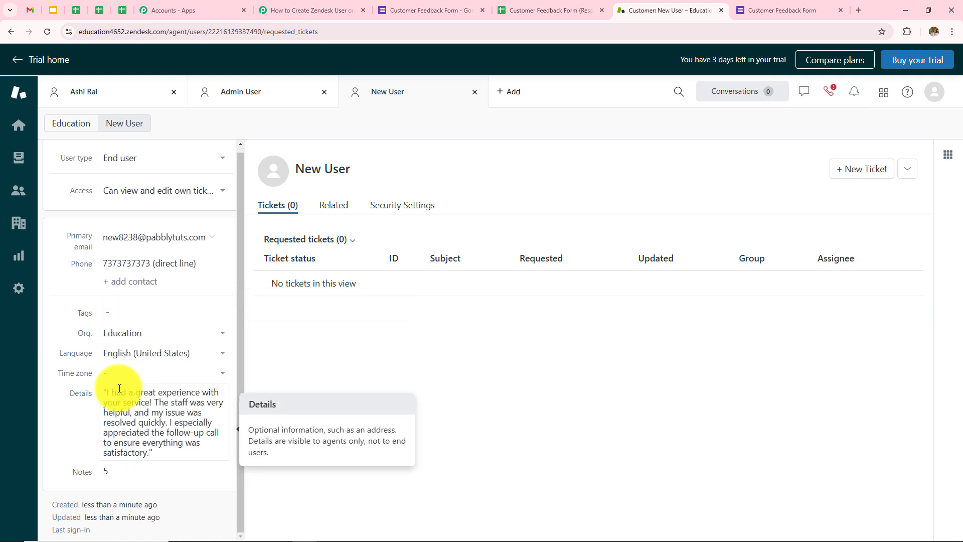
left_click_drag(103, 392, 172, 456)
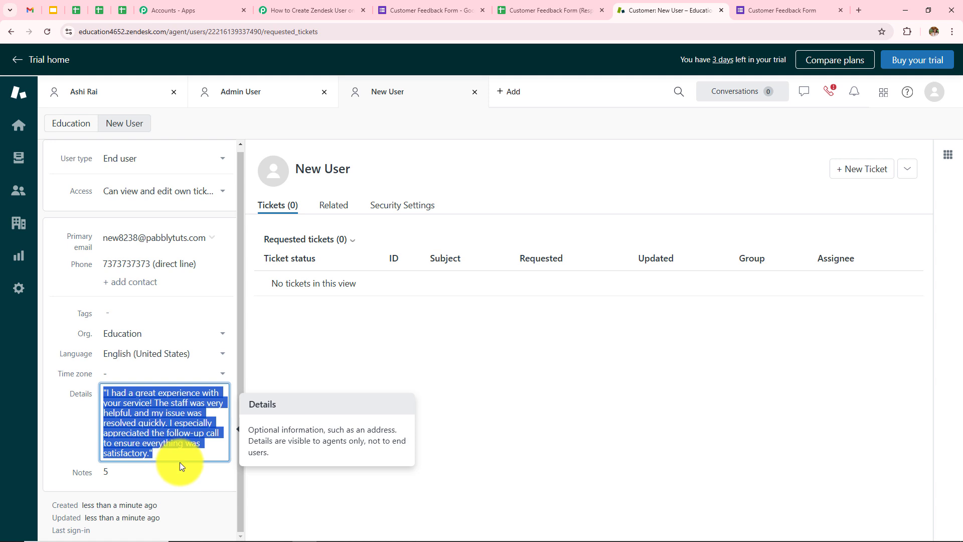
left_click(113, 471)
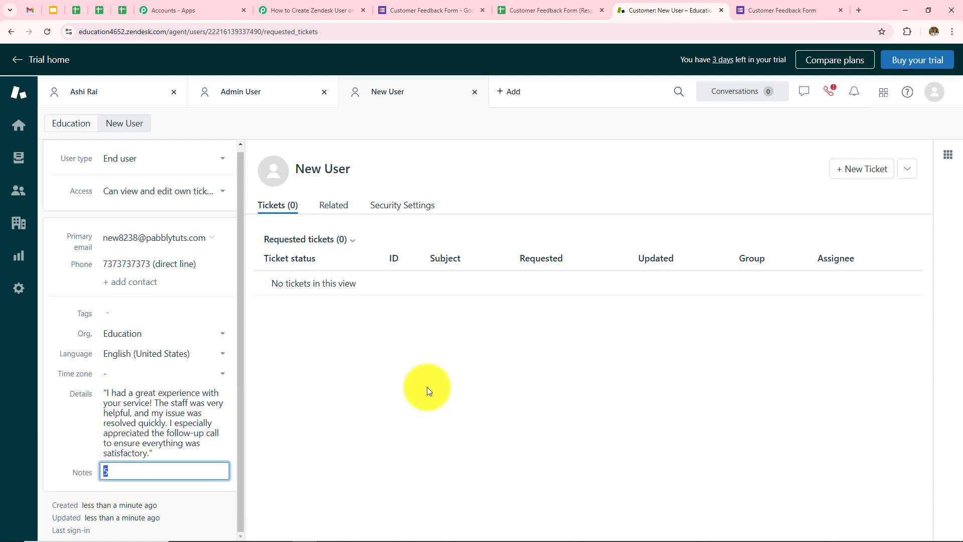
left_click(426, 387)
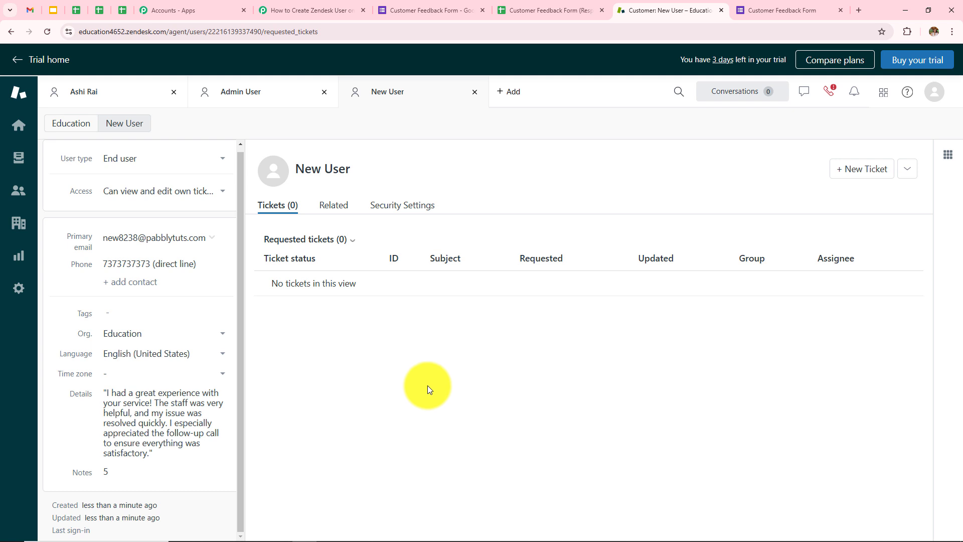
Reload the Customer Feedback Form and enter the test customer's first name, last name, email and phone number
left_click(783, 10)
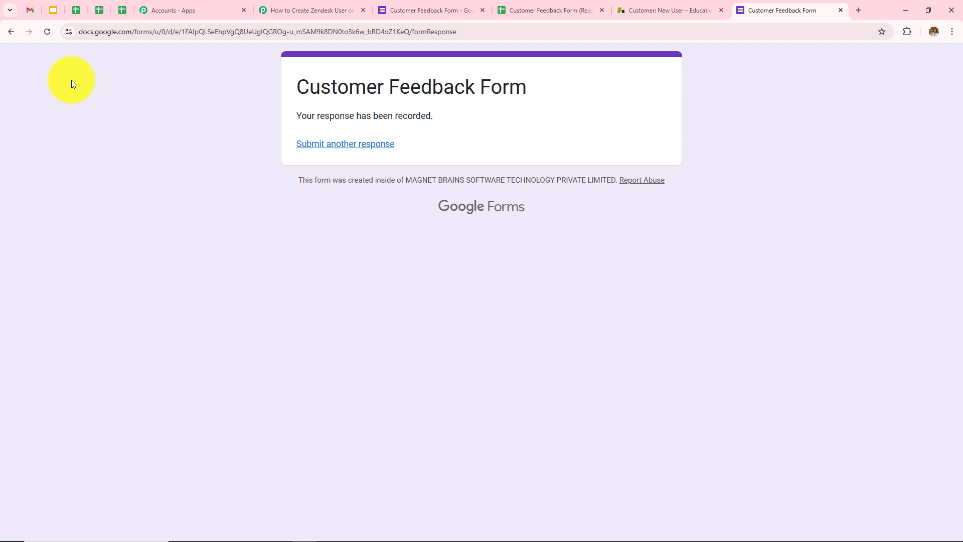
left_click(49, 36)
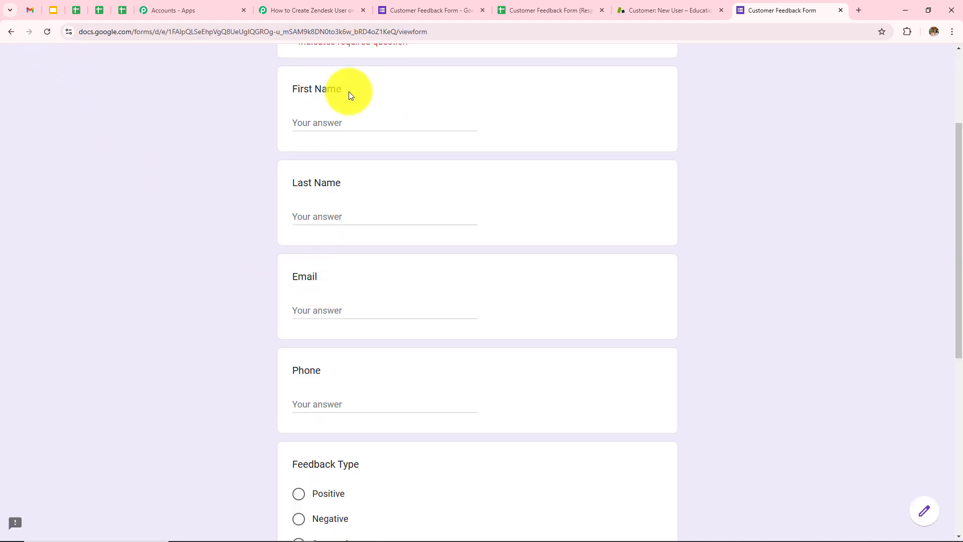
left_click(353, 122)
type("Lat")
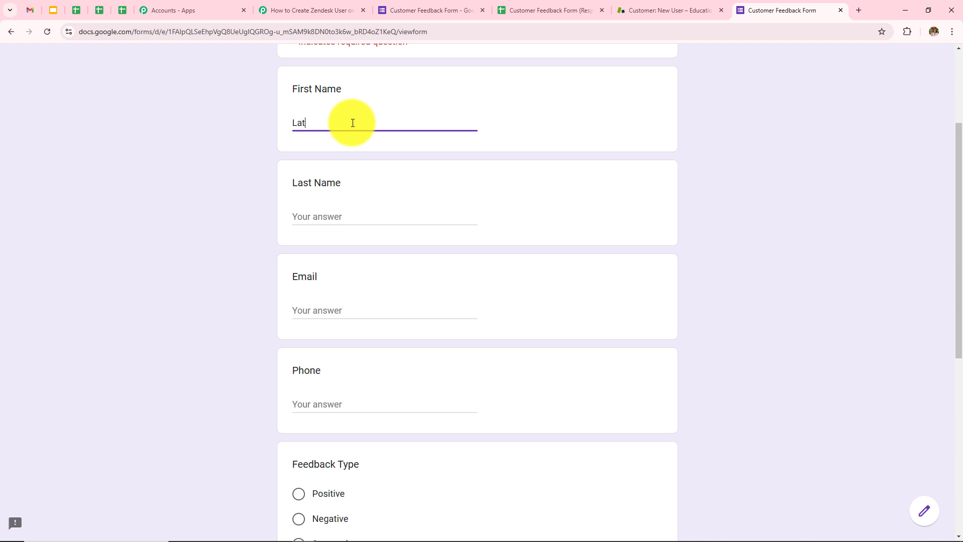
type("ets")
key("BackSpace")
key("BackSpace")
type("st")
left_click(330, 217)
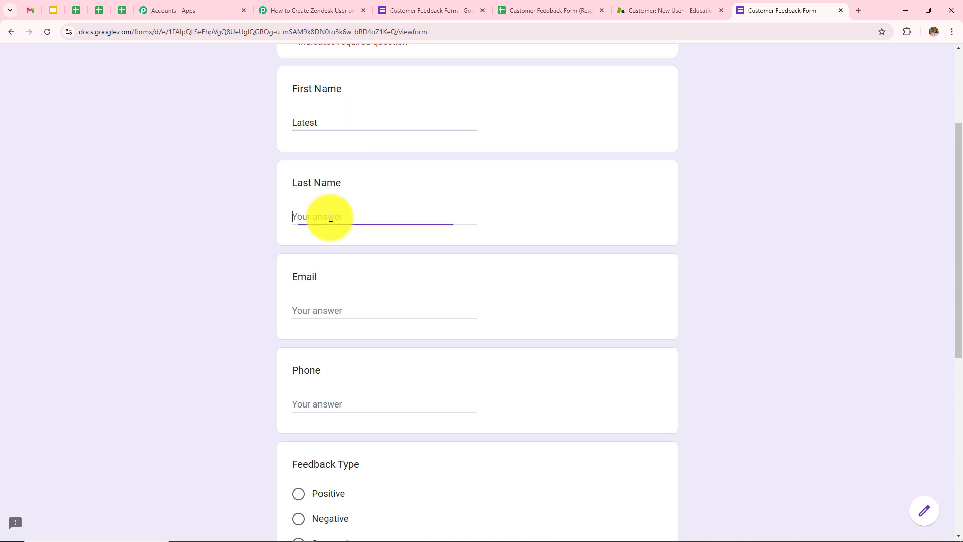
type("User")
left_click(345, 311)
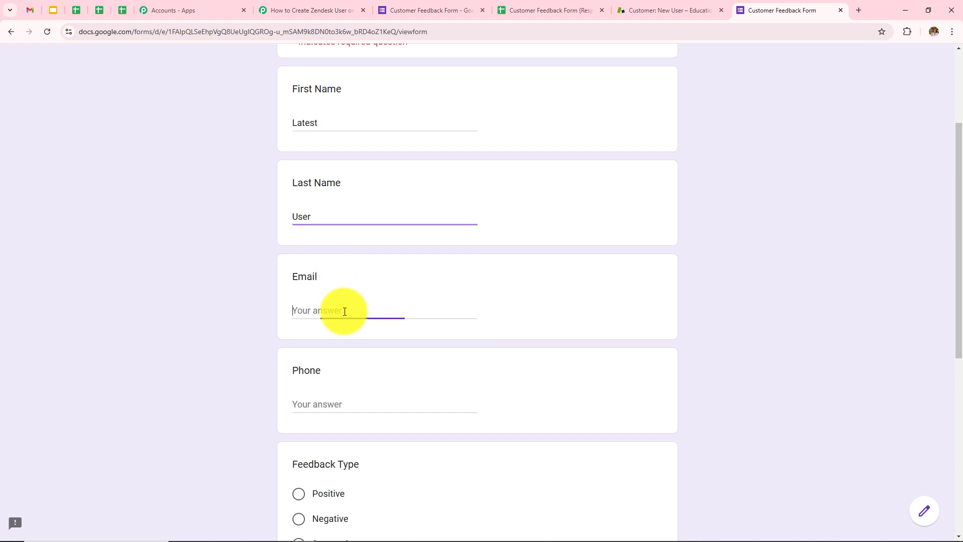
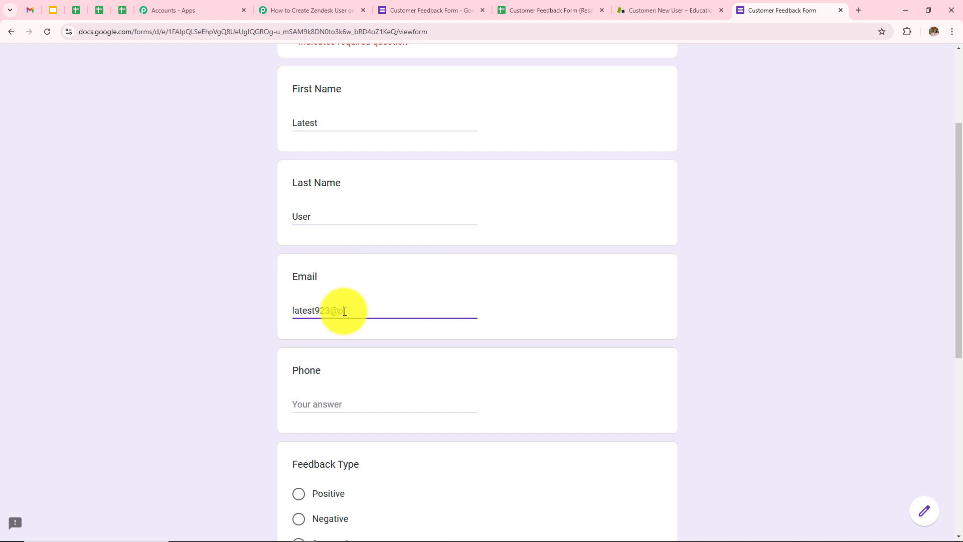
left_click(357, 403)
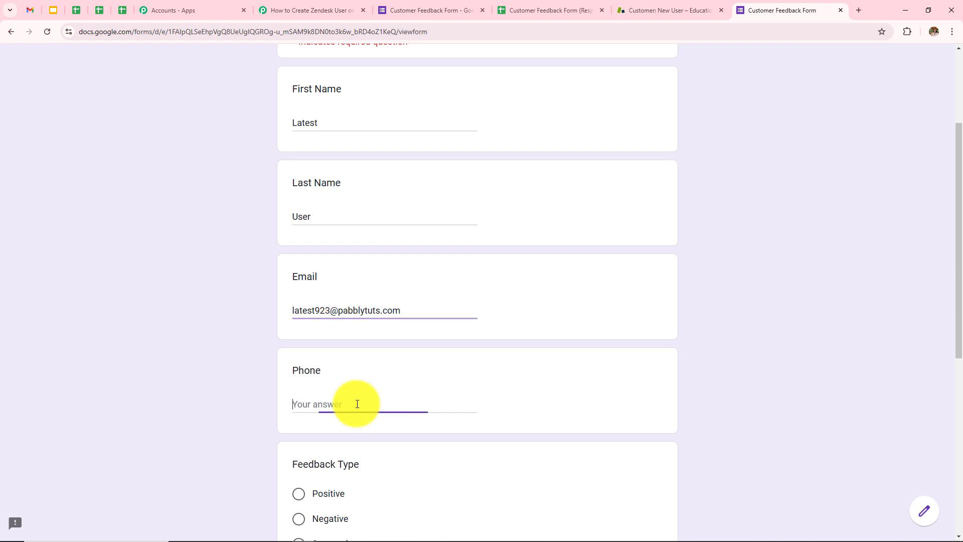
type("7")
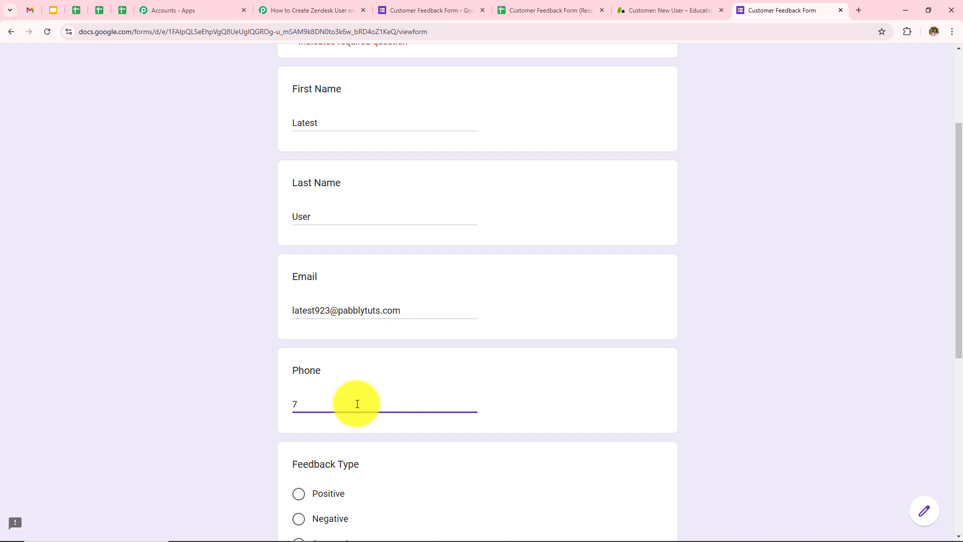
type("575757575")
Choose Suggestion, paste the payment-options feedback, rate it 4 and submit the form
scroll(359, 404, "down", 3)
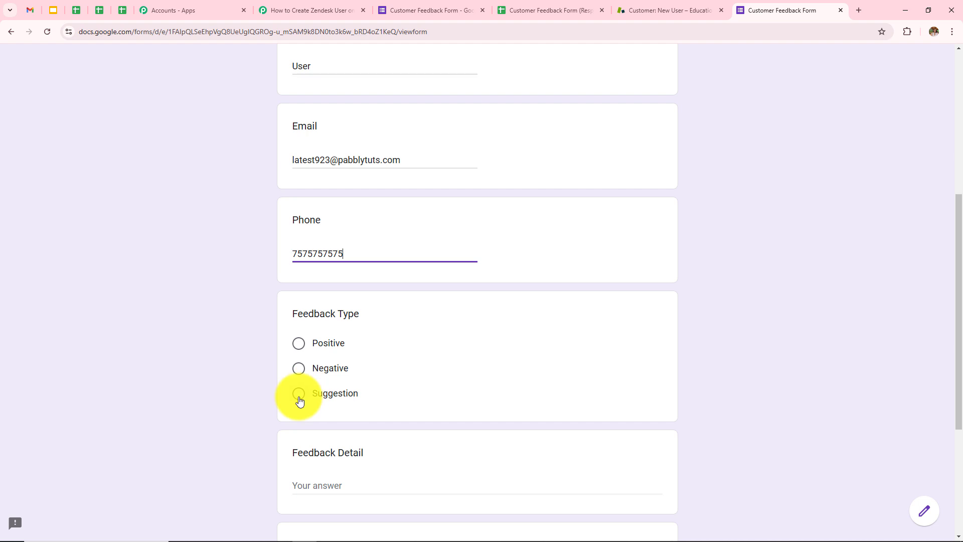
left_click(299, 399)
scroll(359, 404, "down", 2)
left_click(354, 408)
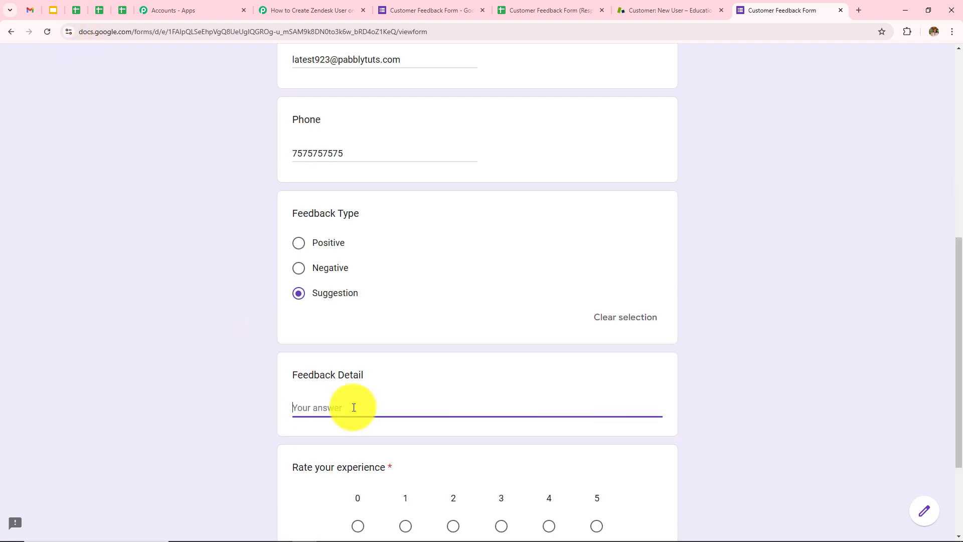
type("\"It would be great to have more payment options available. Currently, I find the choices a bit limited.\"")
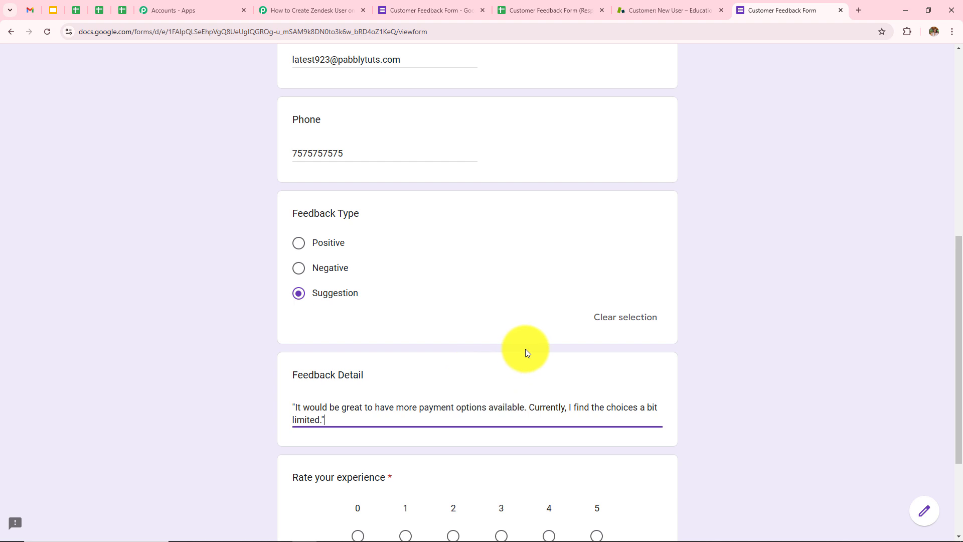
scroll(525, 349, "down", 2)
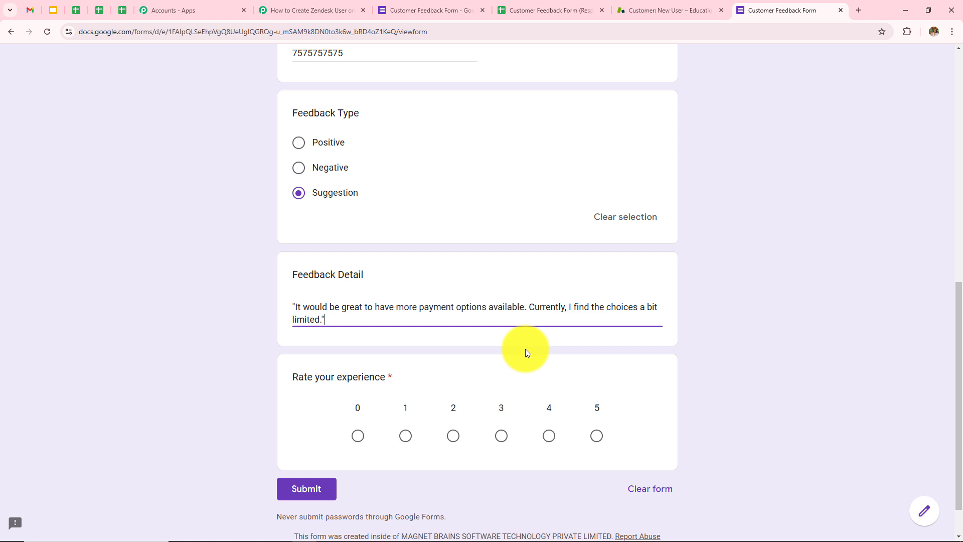
left_click(549, 435)
left_click(308, 498)
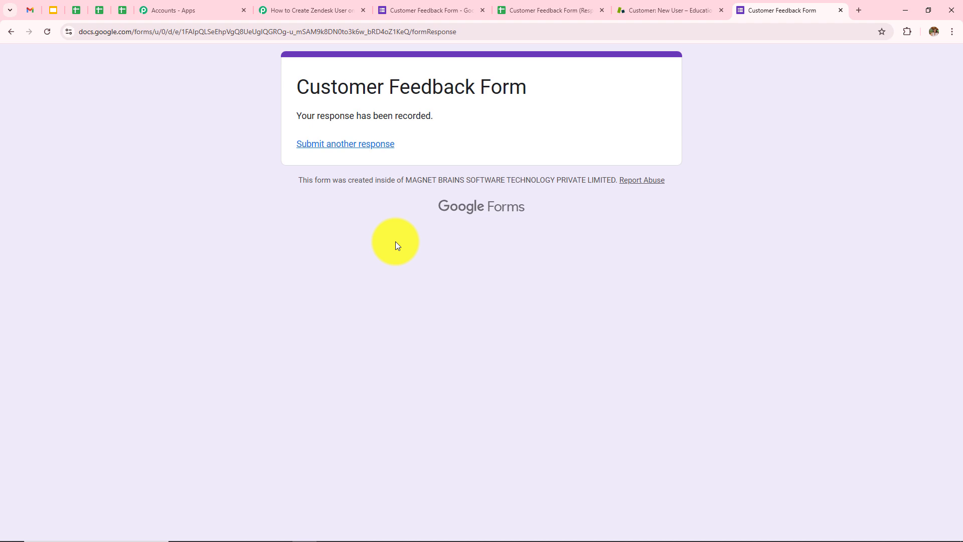
Reload Zendesk and open the new test customer, checking the payment-options feedback in Details and 4 in Notes
left_click(640, 6)
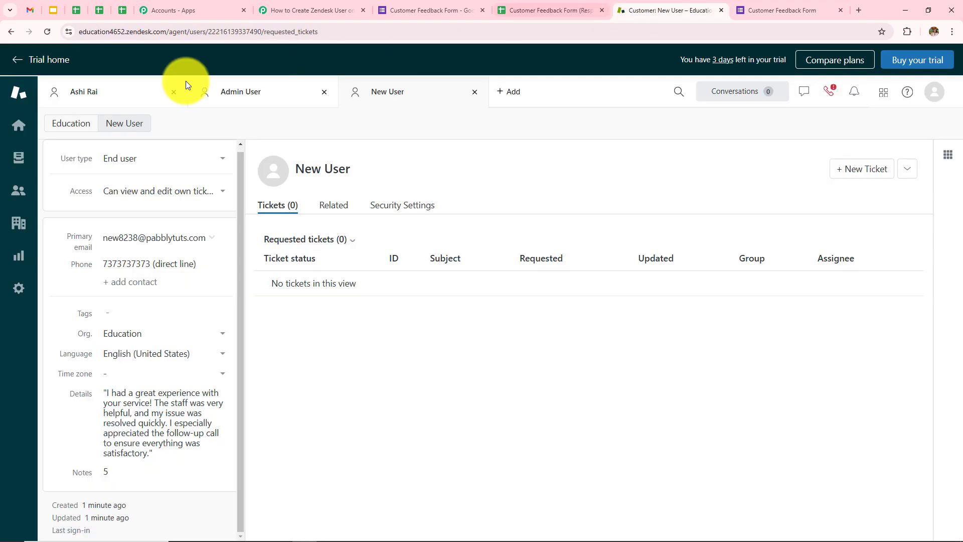
left_click(48, 32)
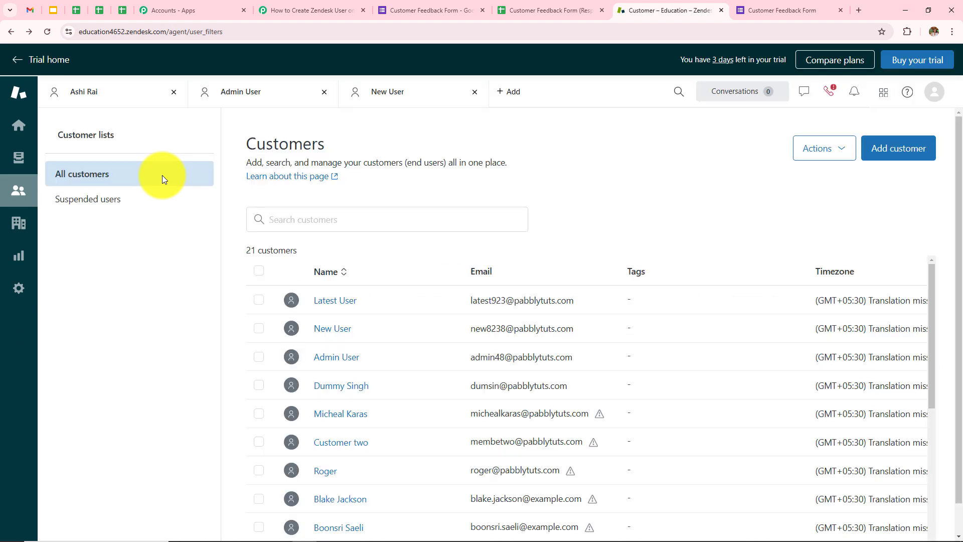
left_click(343, 304)
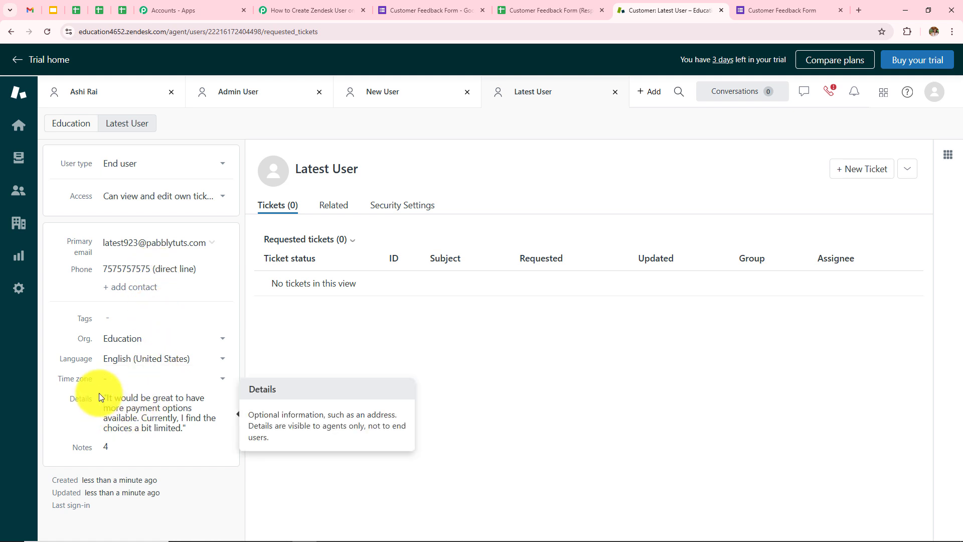
left_click_drag(102, 403, 198, 444)
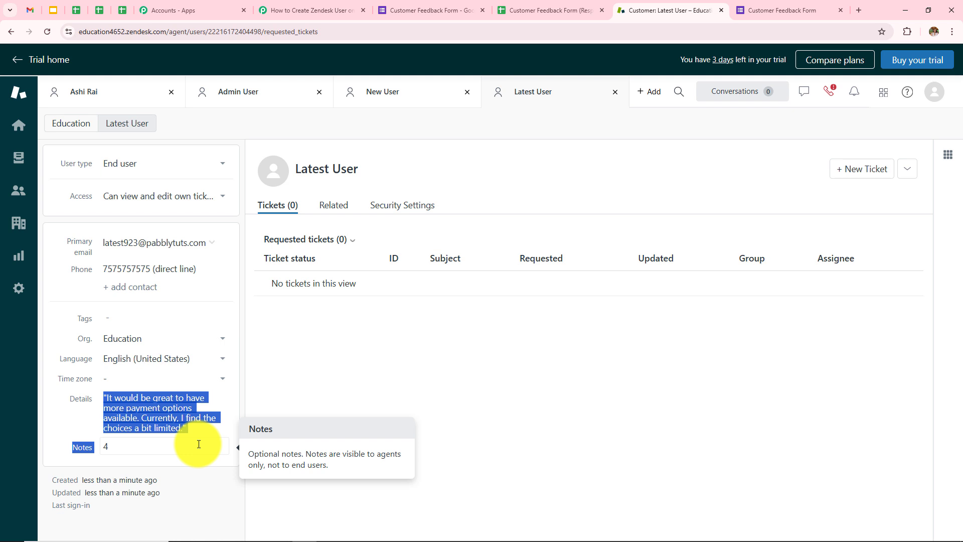
double_click(104, 446)
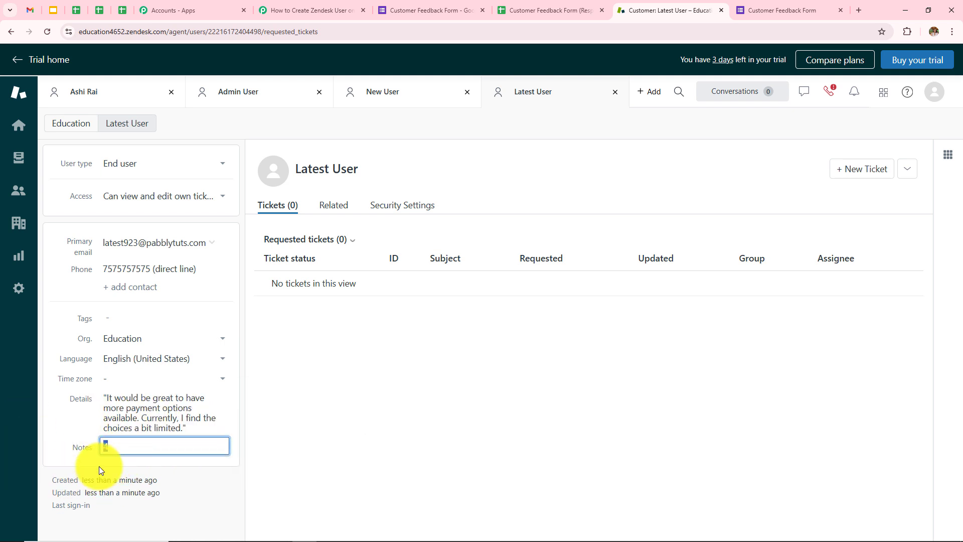
left_click(400, 411)
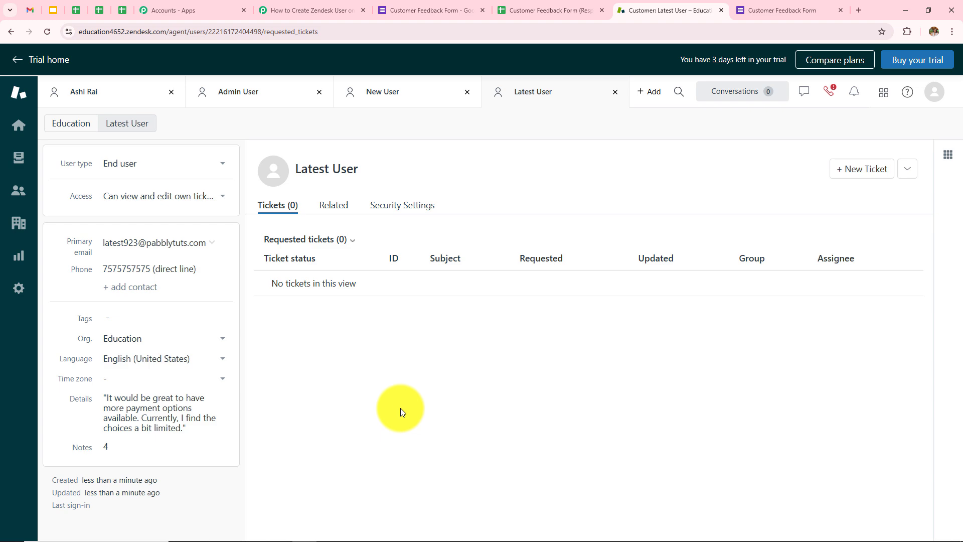
Expand the Google Forms trigger in Pabbly to review the captured test form response
left_click(323, 8)
left_click(427, 262)
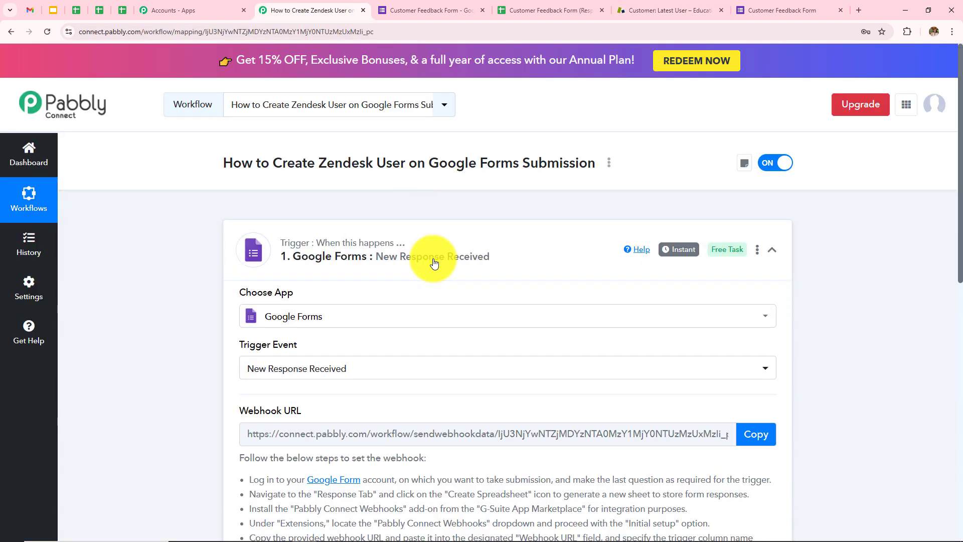
scroll(432, 307, "down", 3)
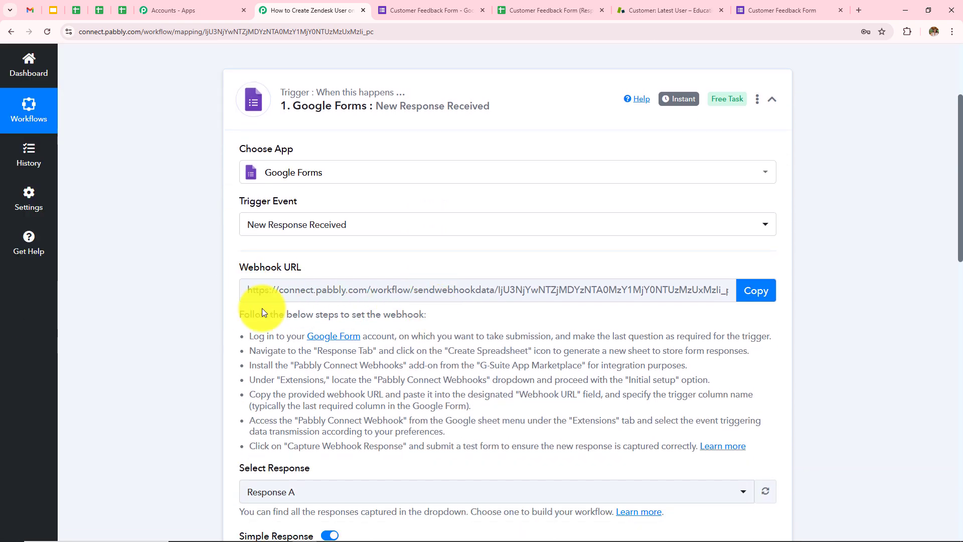
scroll(360, 327, "down", 9)
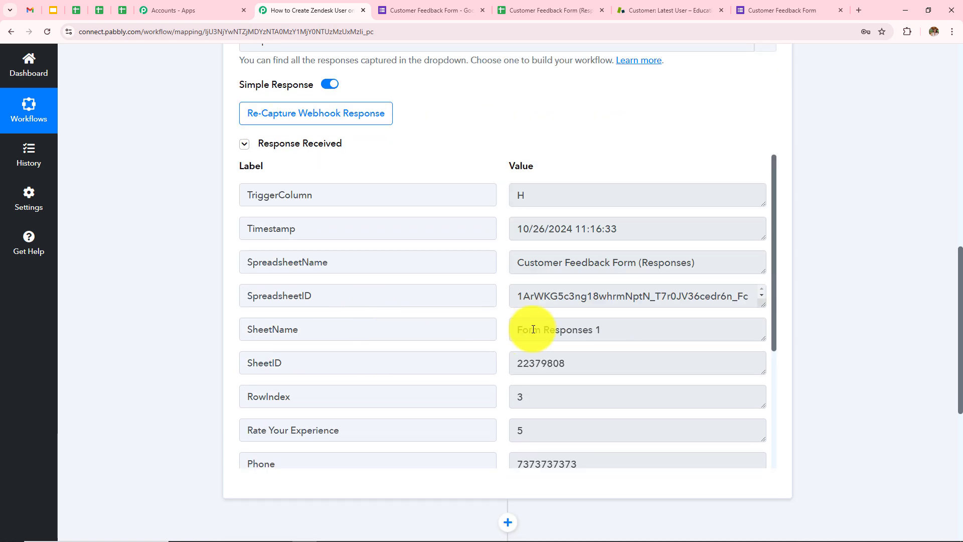
scroll(533, 329, "down", 4)
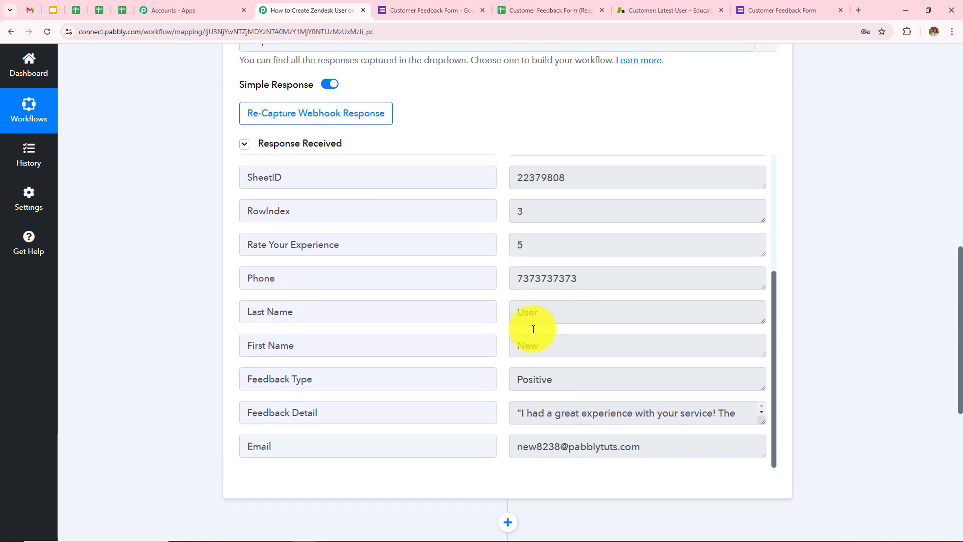
scroll(872, 273, "down", 7)
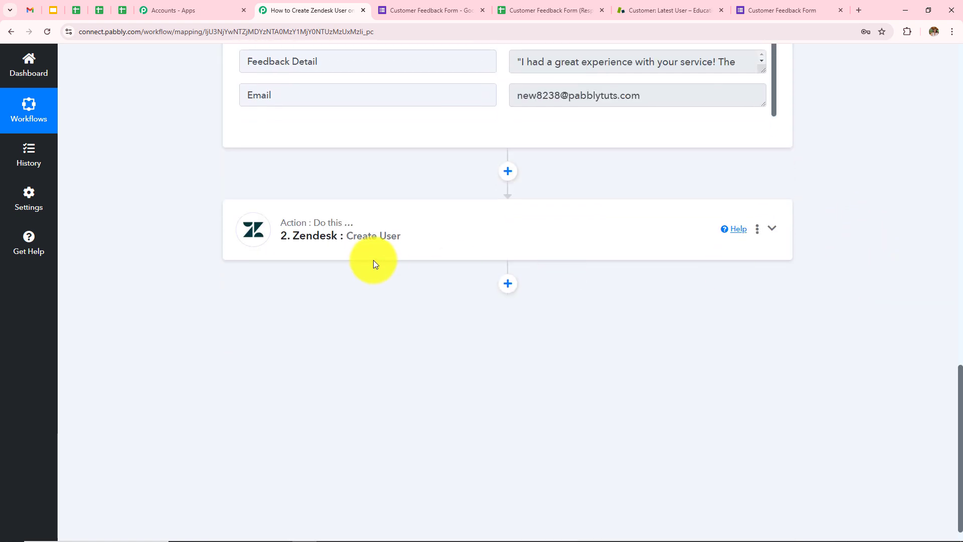
Review the Zendesk Create User field mapping and its Response Received, then return to the workflow overview
left_click(421, 247)
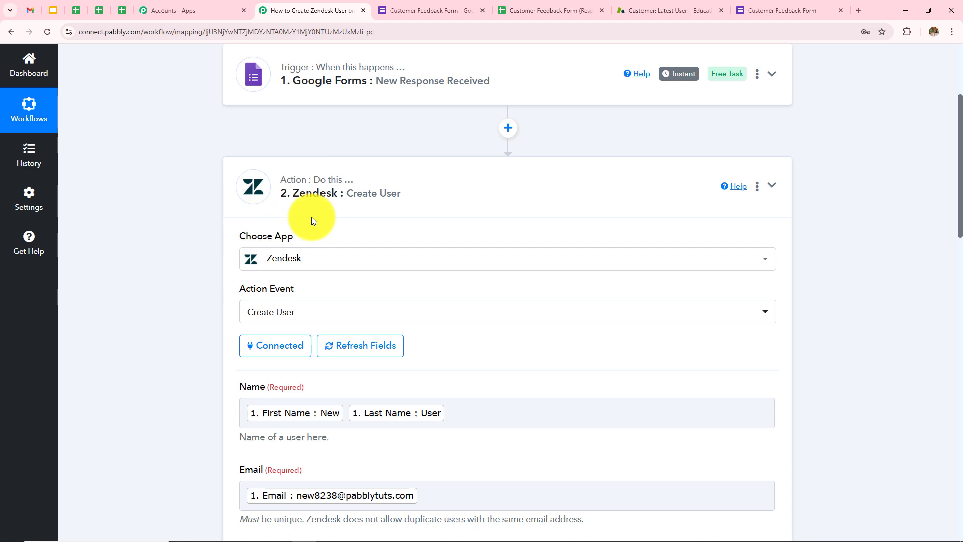
scroll(391, 311, "down", 3)
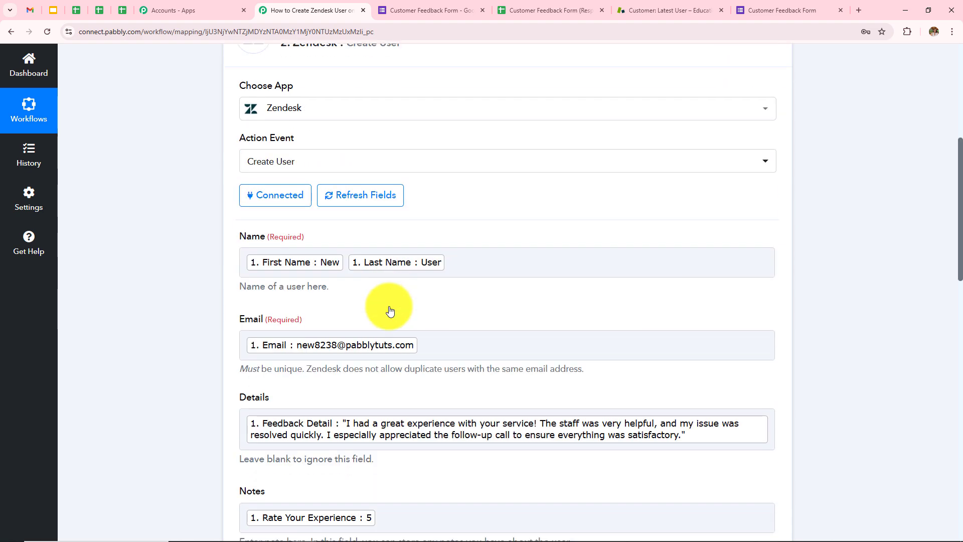
scroll(389, 306, "down", 6)
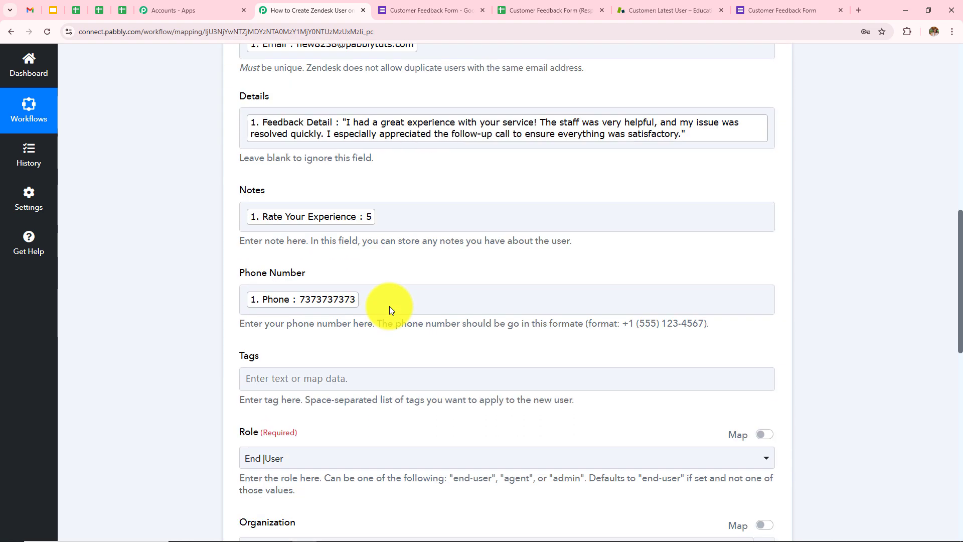
scroll(389, 307, "down", 11)
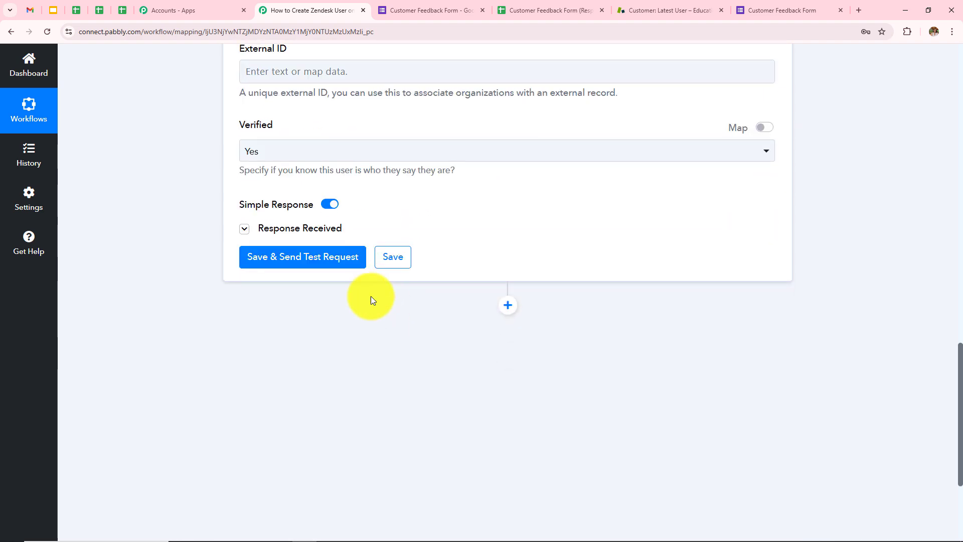
left_click(308, 237)
scroll(372, 346, "down", 7)
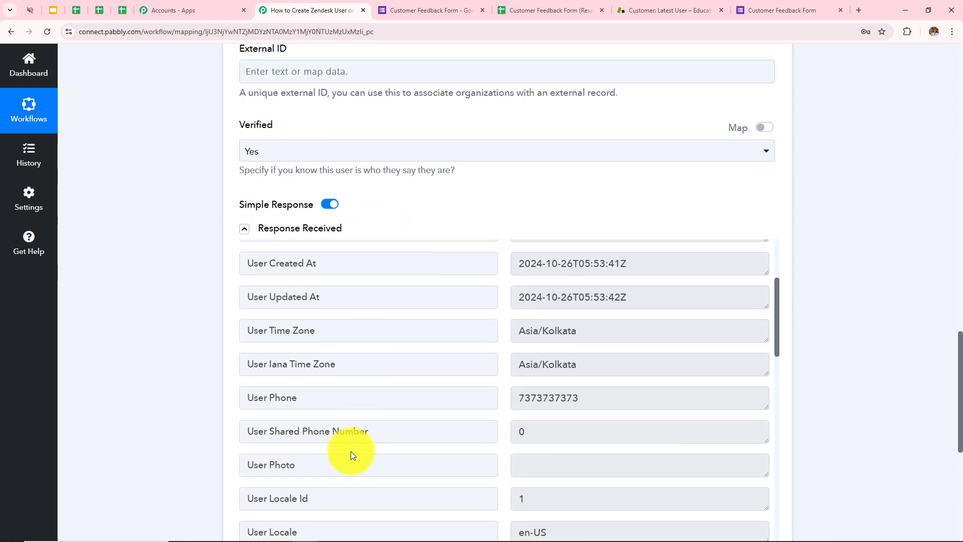
scroll(441, 210, "down", 4)
left_click(649, 9)
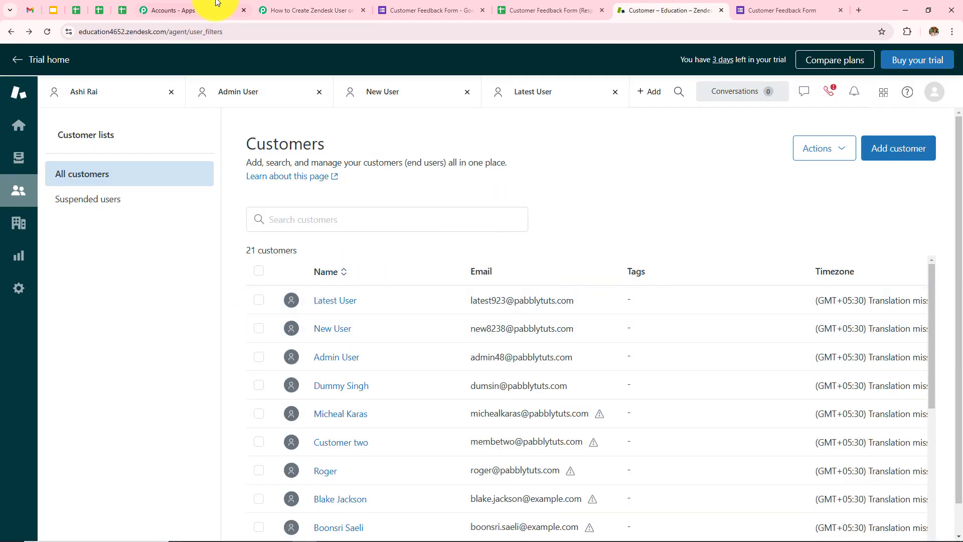
left_click(298, 7)
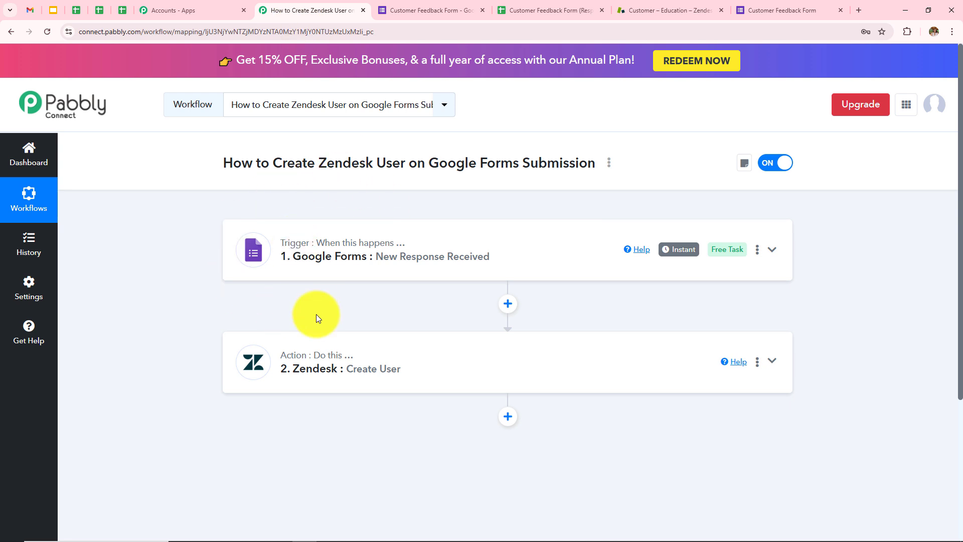